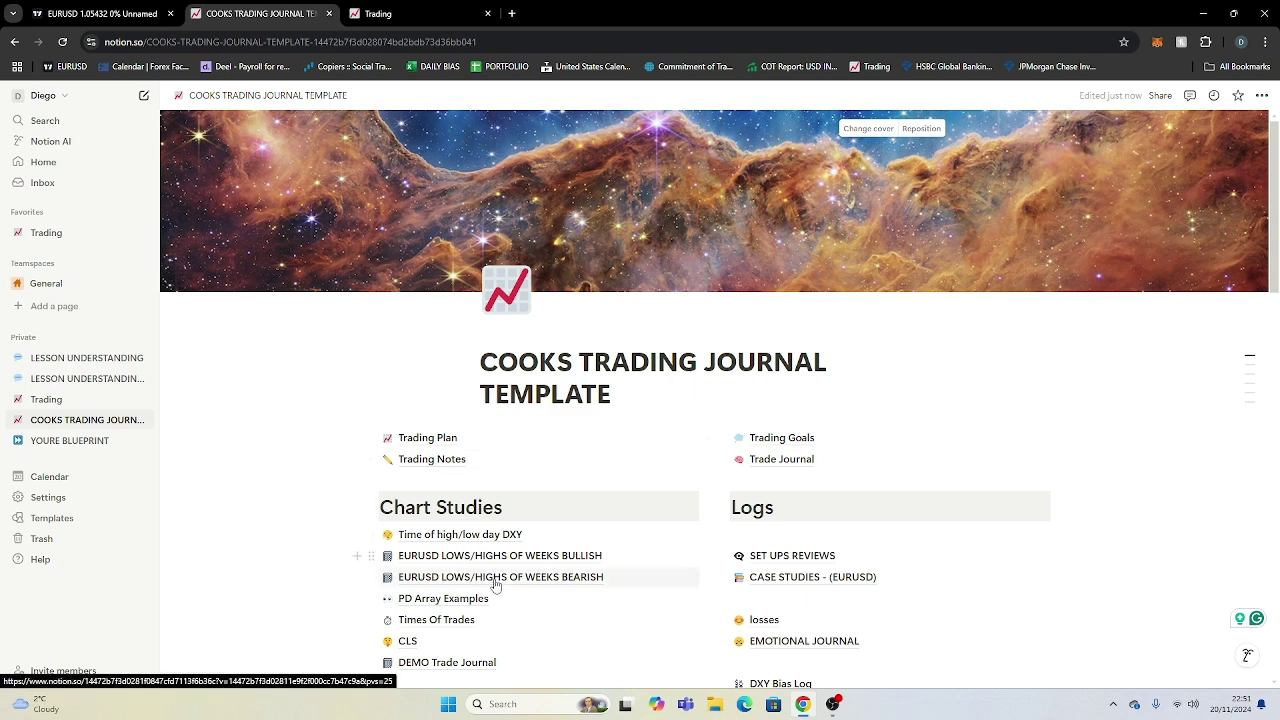
Step: Review the EURUSD LOWS/HIGHS OF WEEKS BULLISH table under Chart Studies and return to the trading journal template's main page
scroll(579, 565, down, 2)
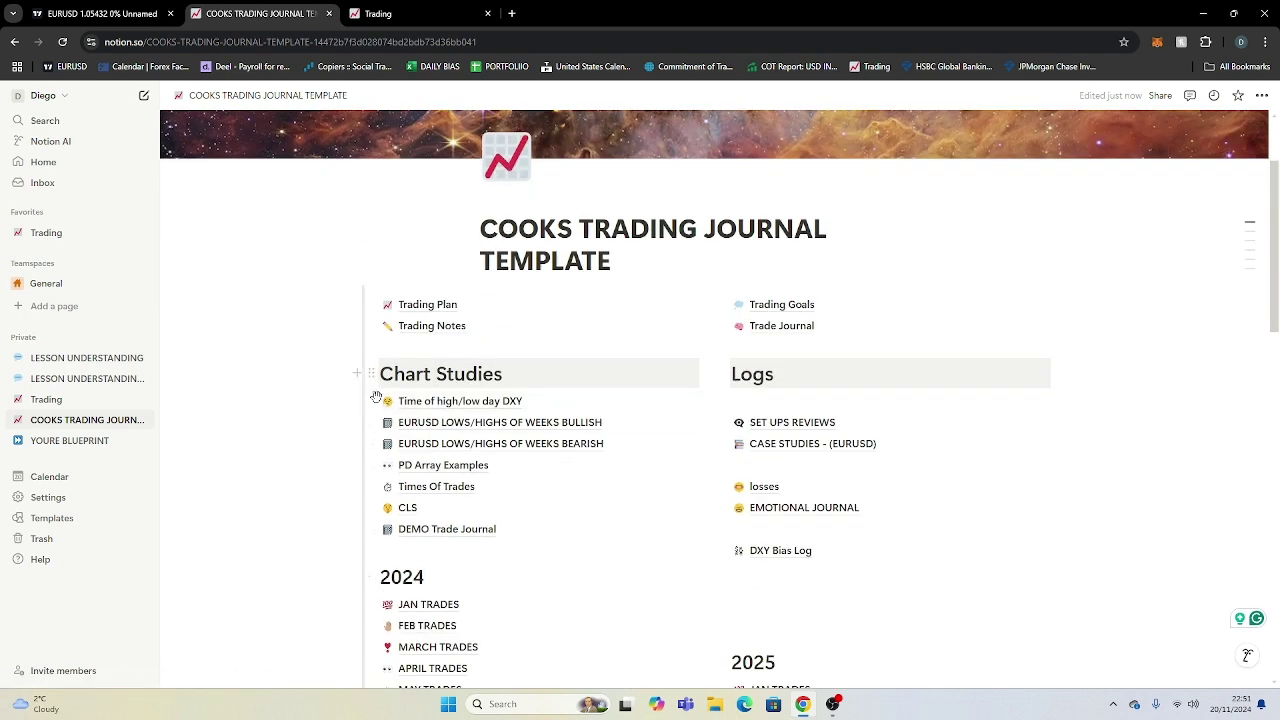
click(463, 421)
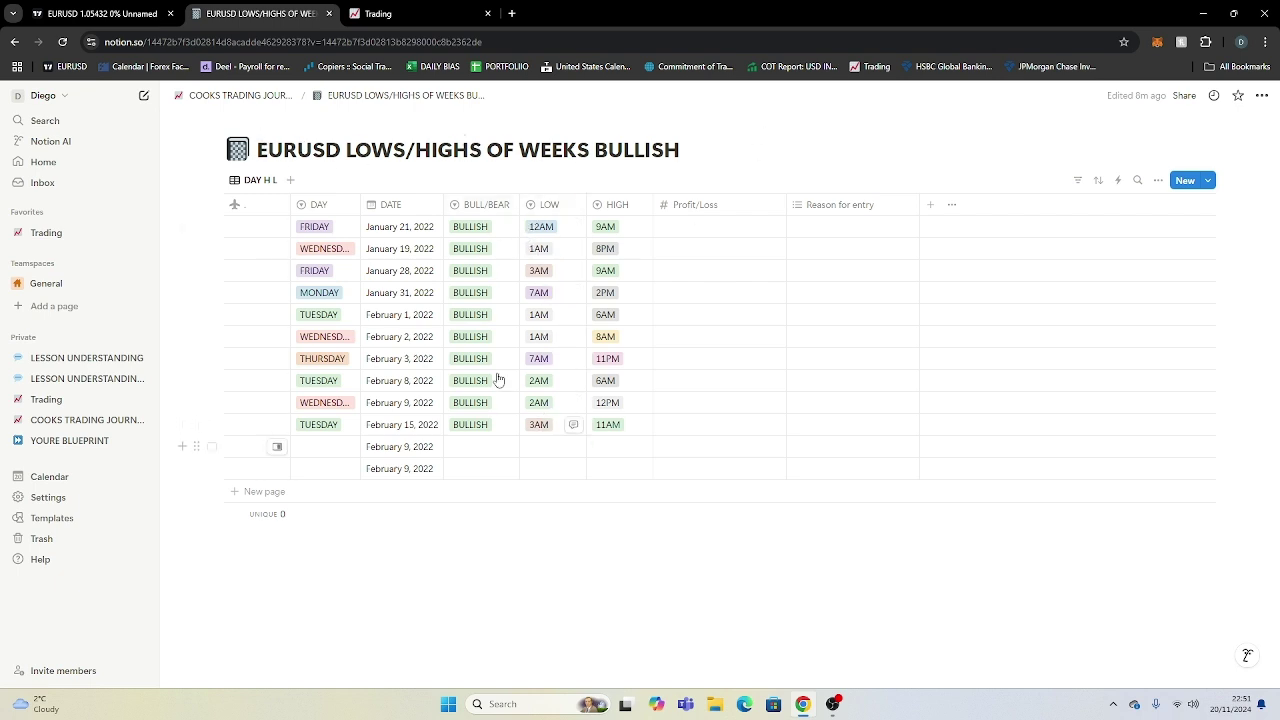
click(190, 96)
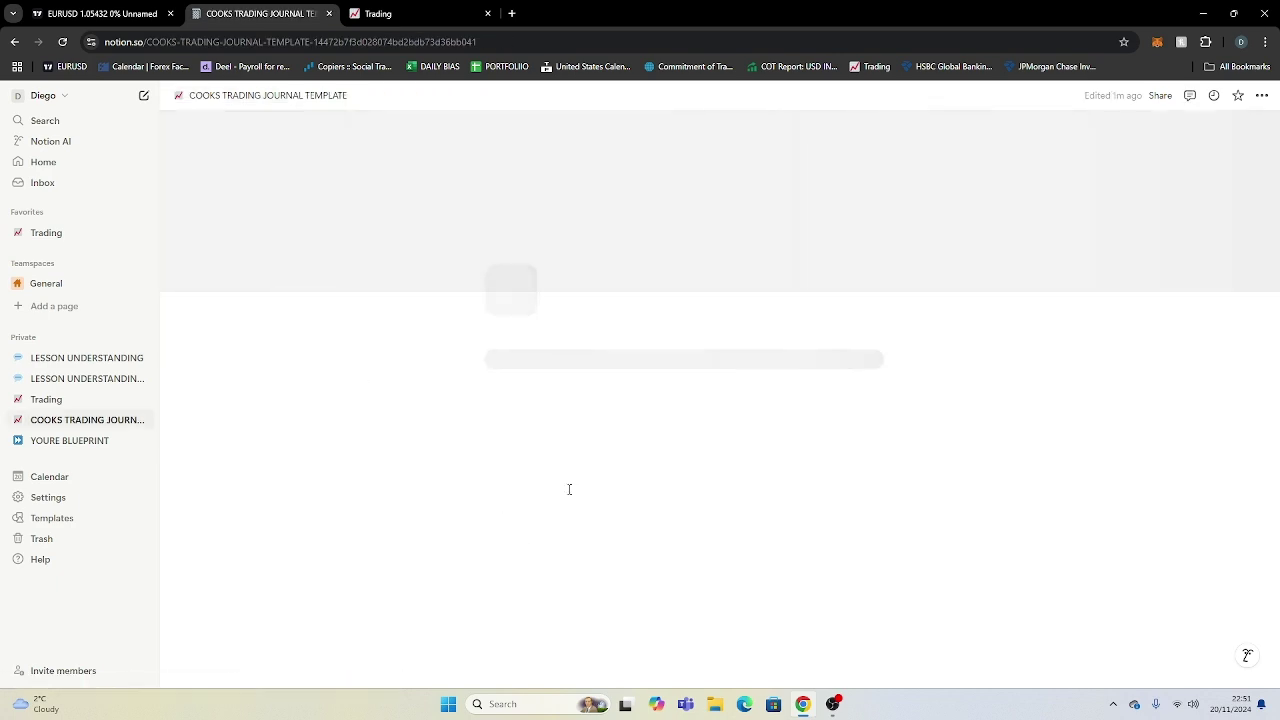
Step: Read through the Trading Plan page's setups, rules, entries and trade management sections and return to the template's main page
scroll(475, 500, down, 3)
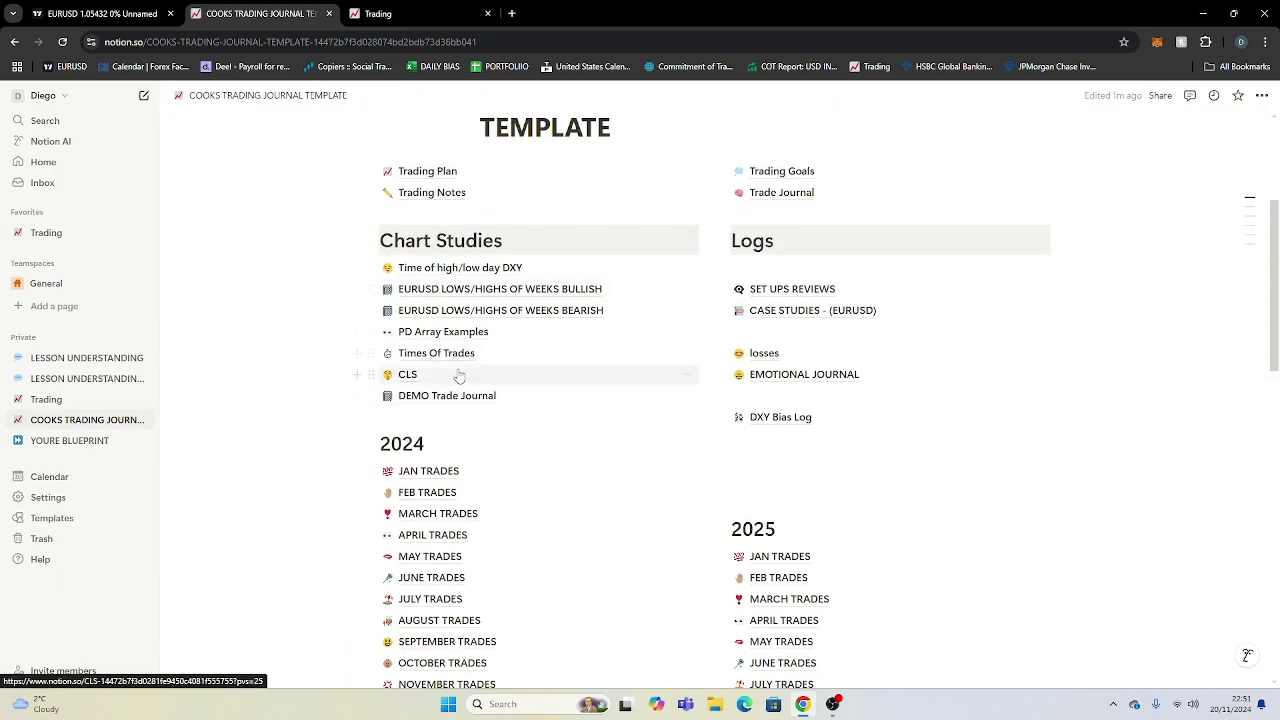
scroll(458, 375, up, 2)
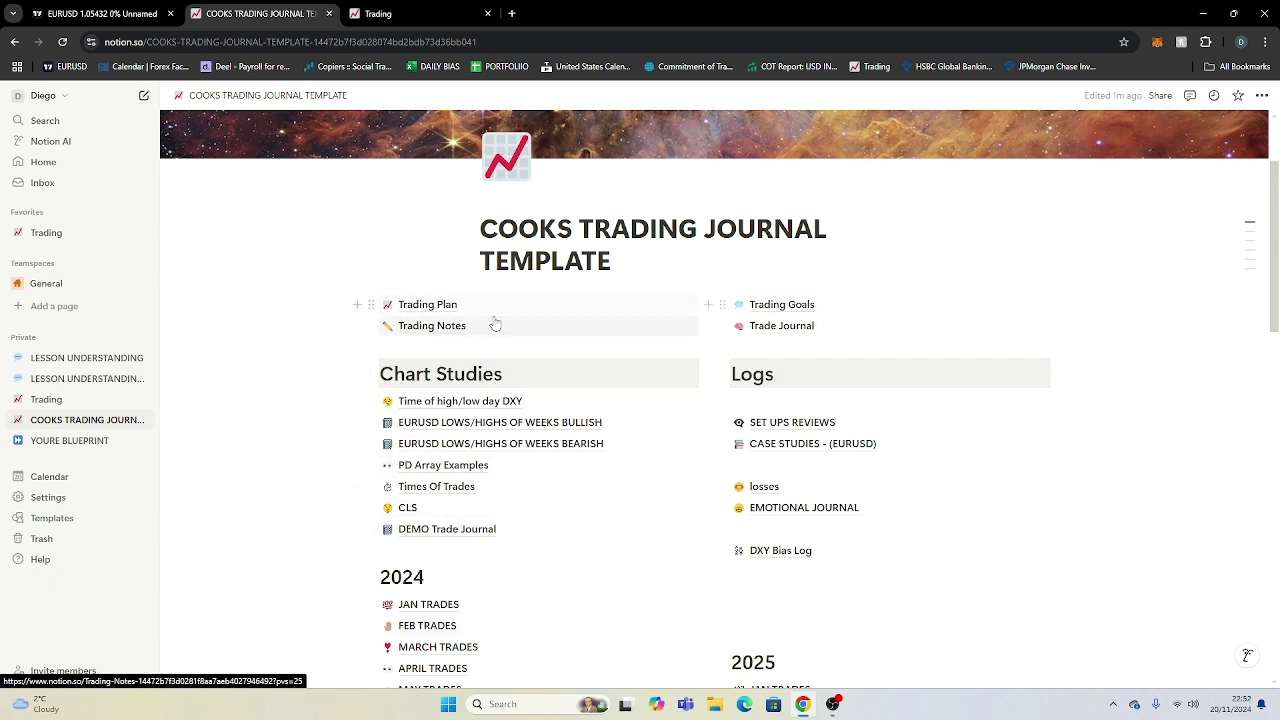
click(446, 308)
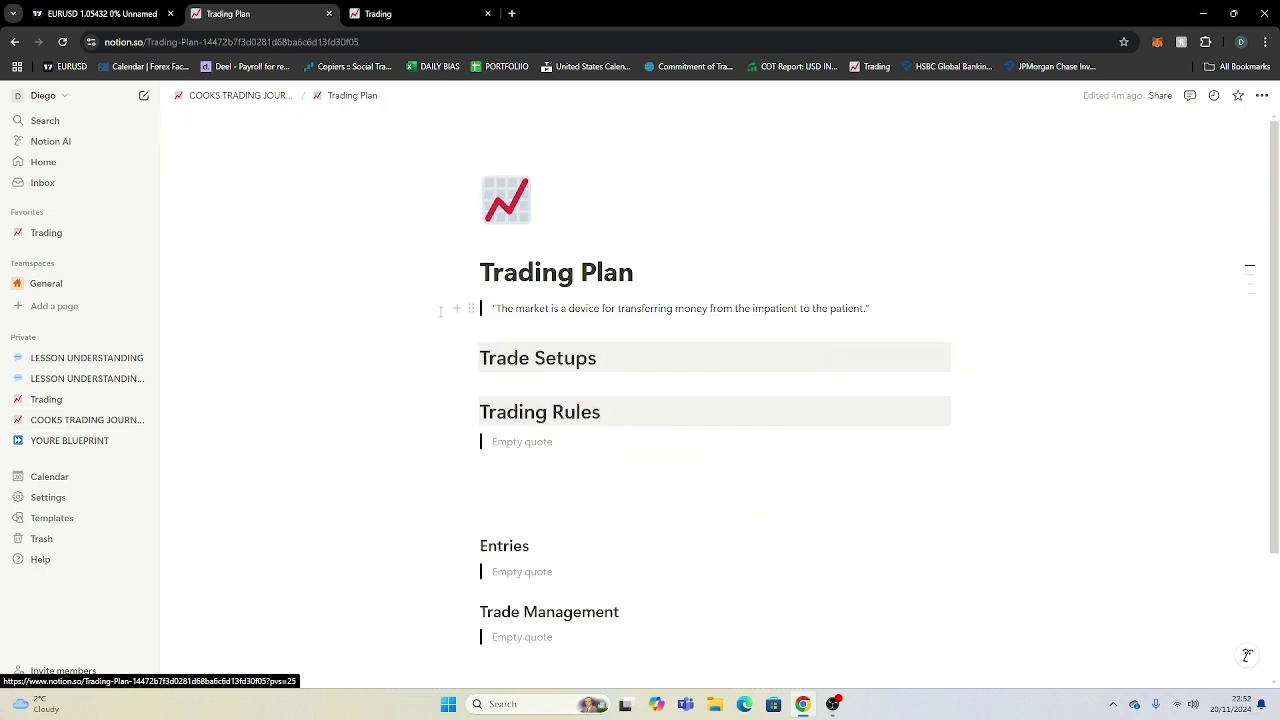
scroll(496, 336, down, 1)
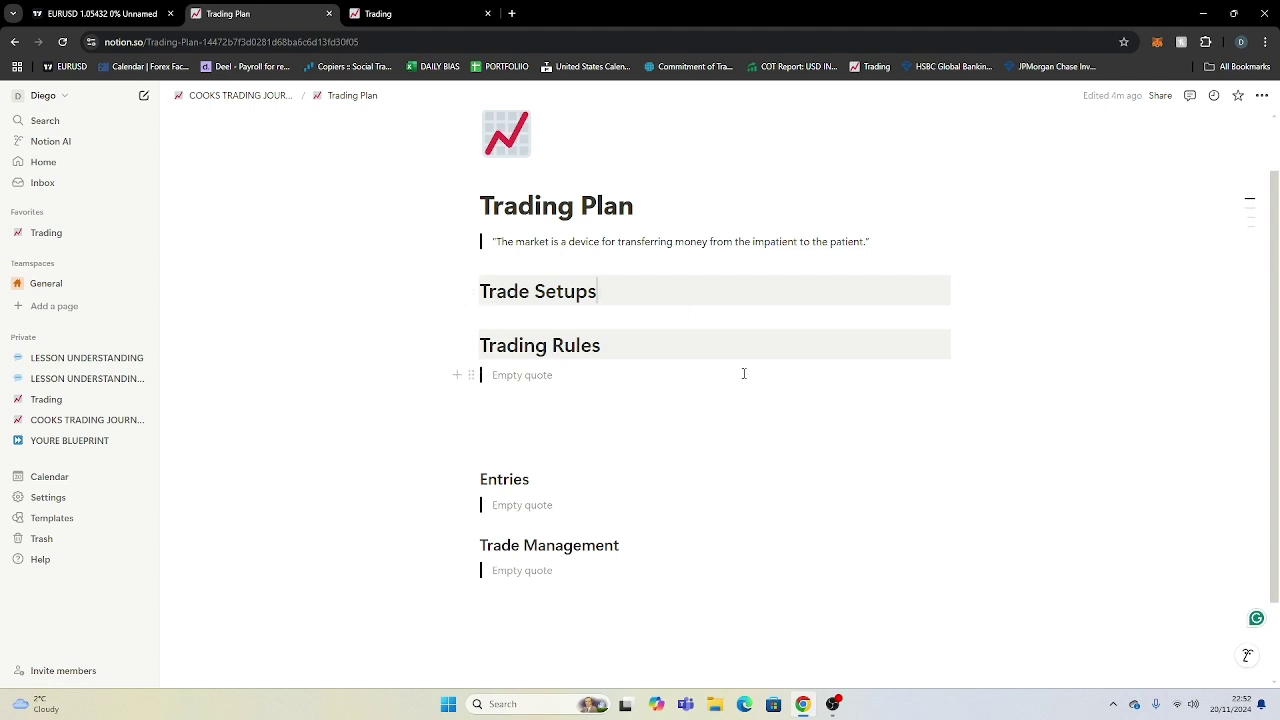
scroll(700, 390, down, 1)
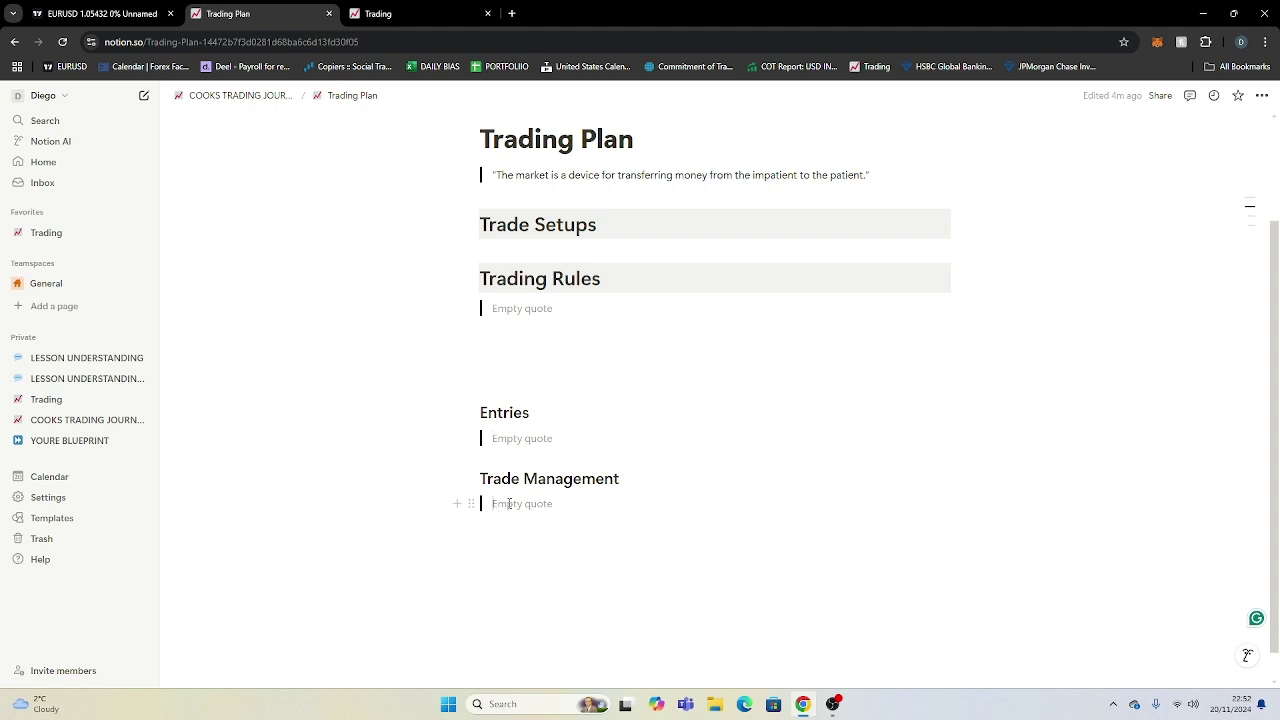
scroll(496, 487, down, 1)
scroll(580, 471, up, 2)
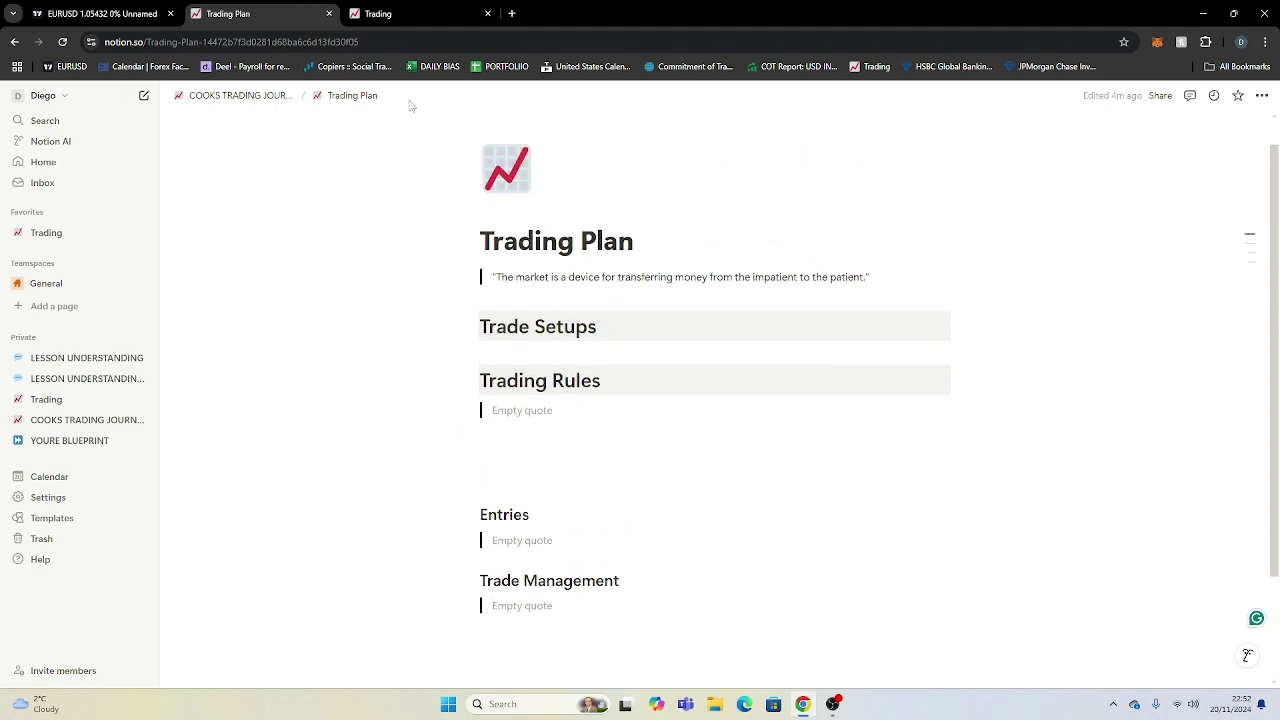
click(206, 97)
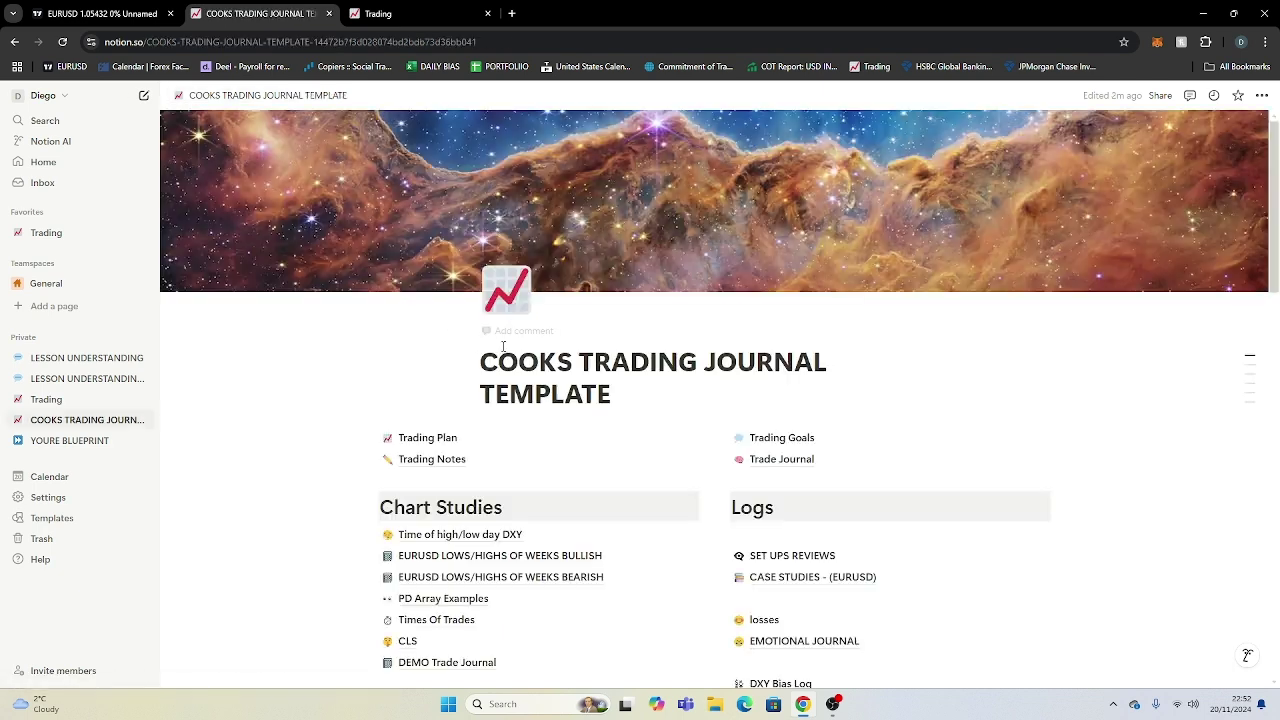
Step: Check Trading Notes, read the daily through yearly sections of the Trading Goals page, and return to the template's main page
click(446, 466)
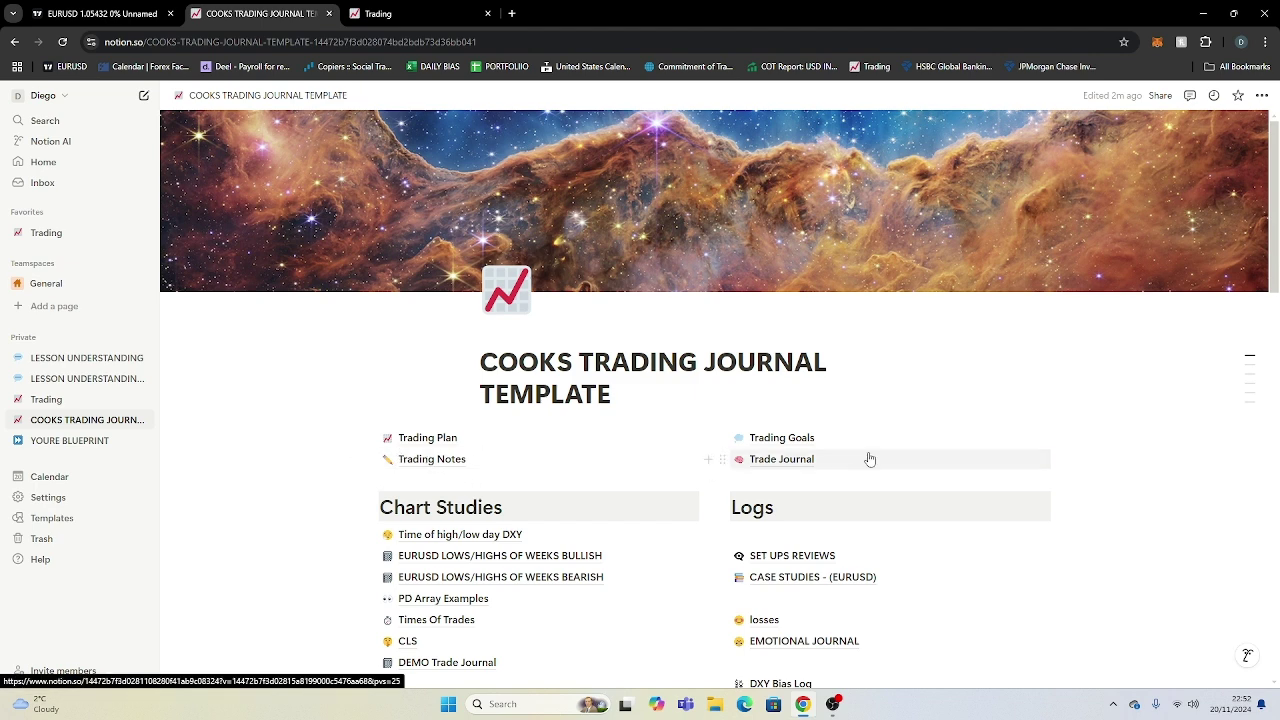
click(760, 445)
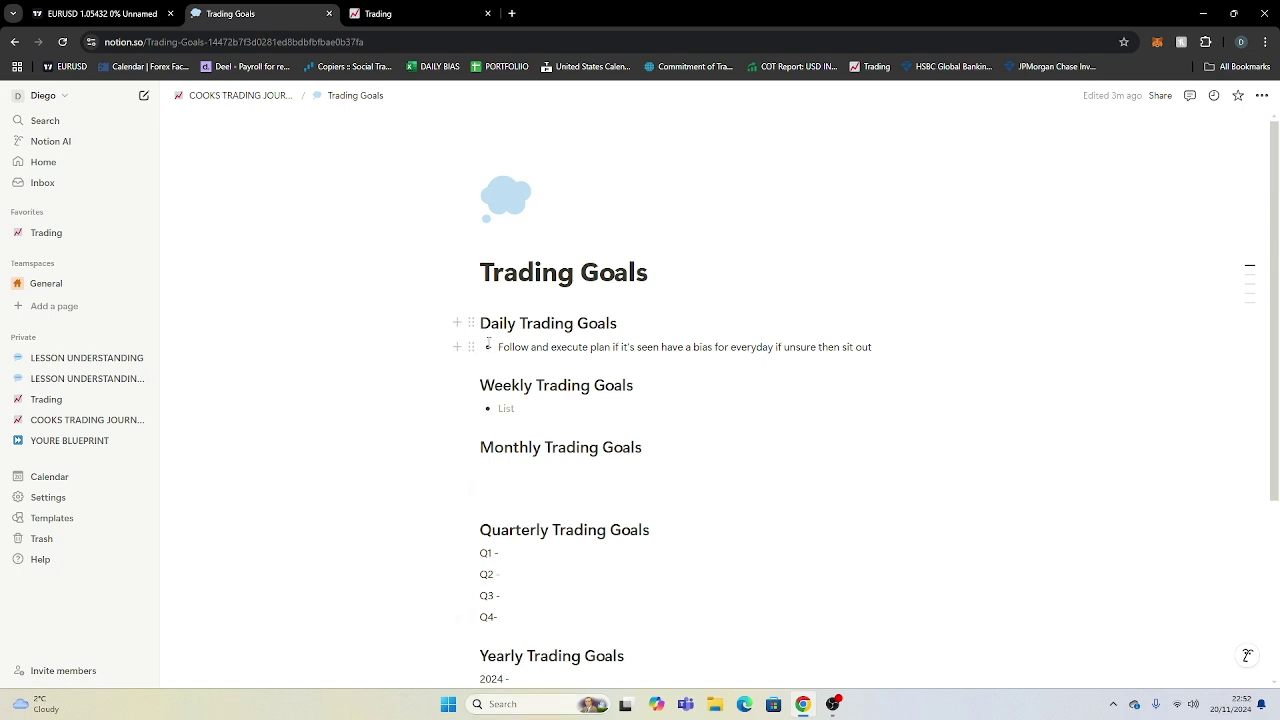
drag(499, 347, 872, 347)
click(872, 347)
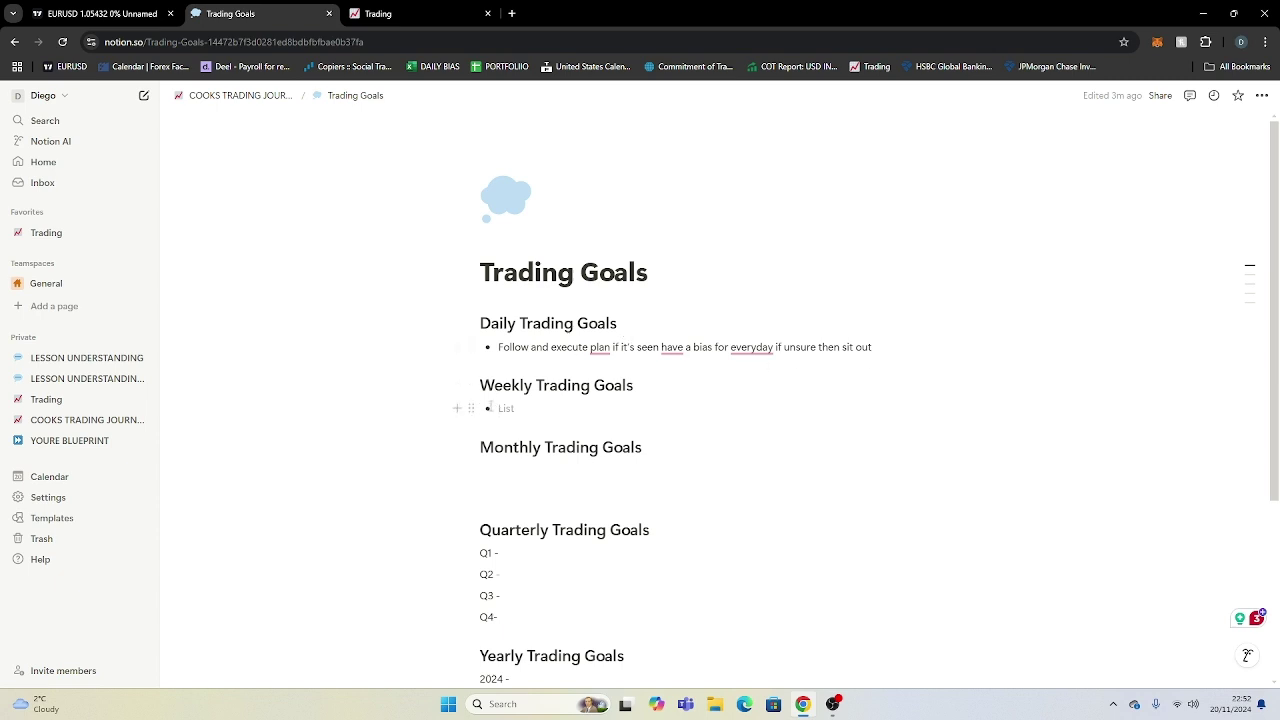
scroll(512, 468, down, 2)
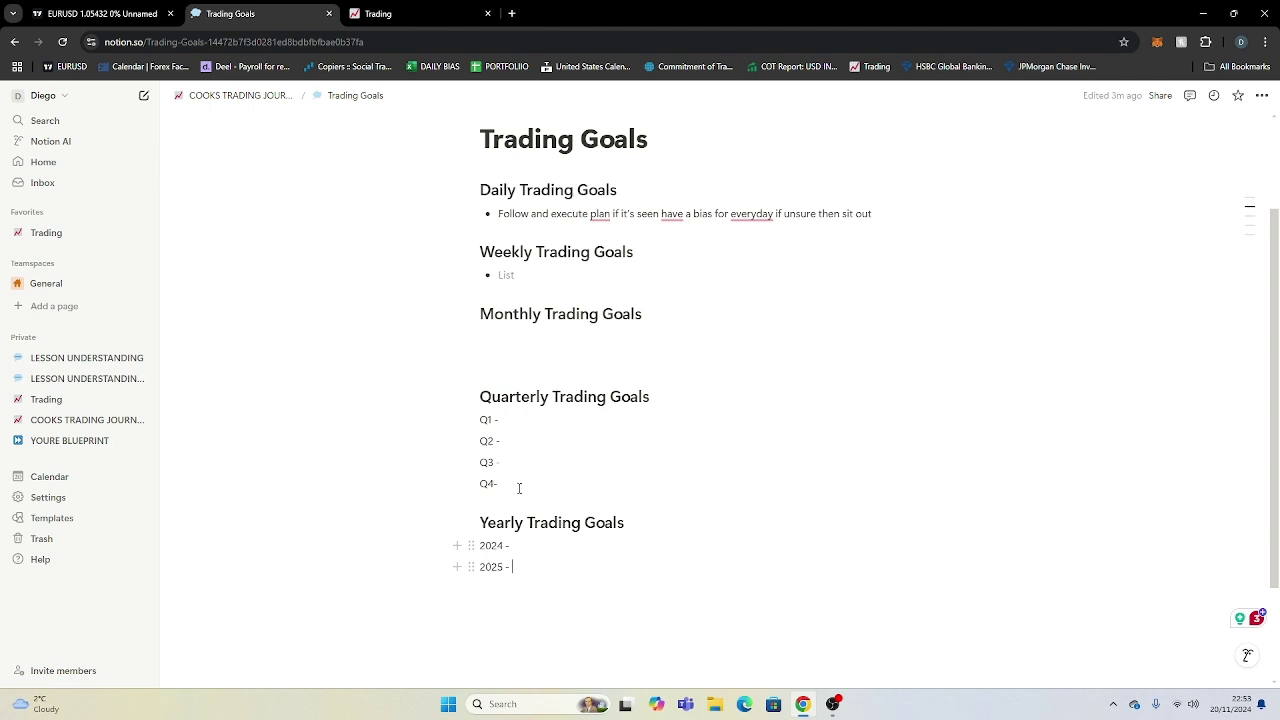
scroll(526, 400, up, 2)
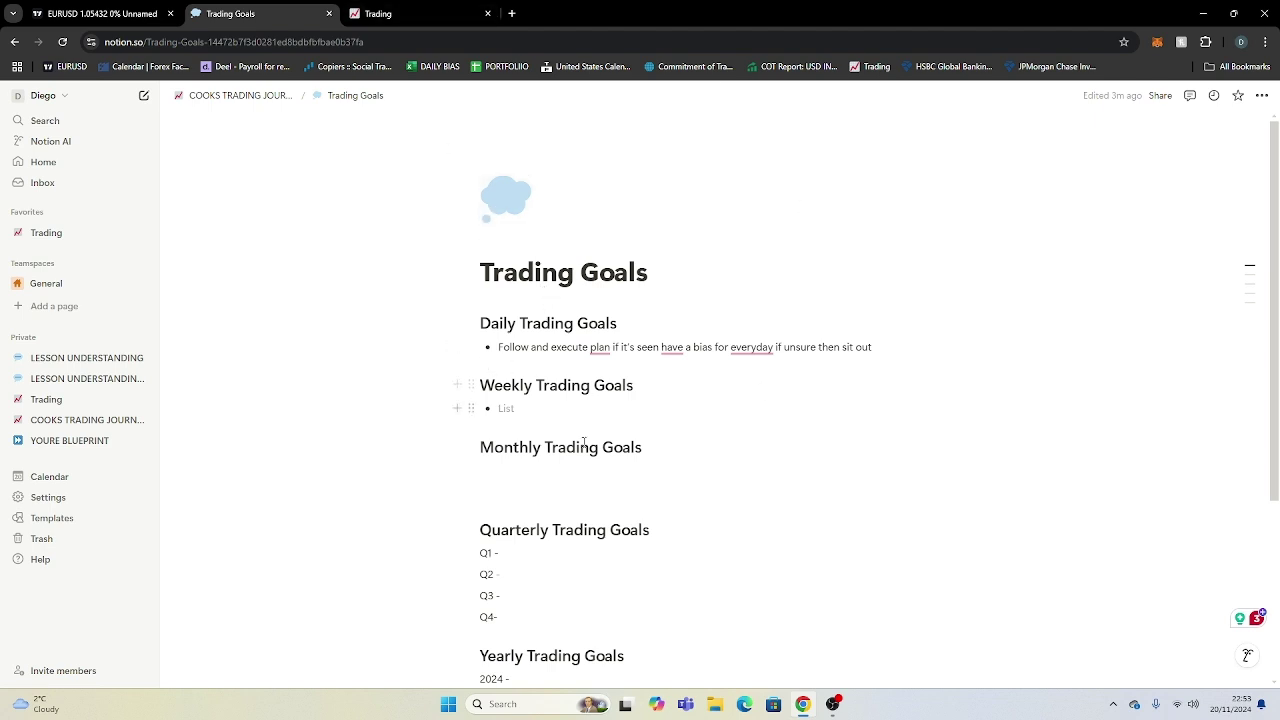
scroll(584, 443, down, 2)
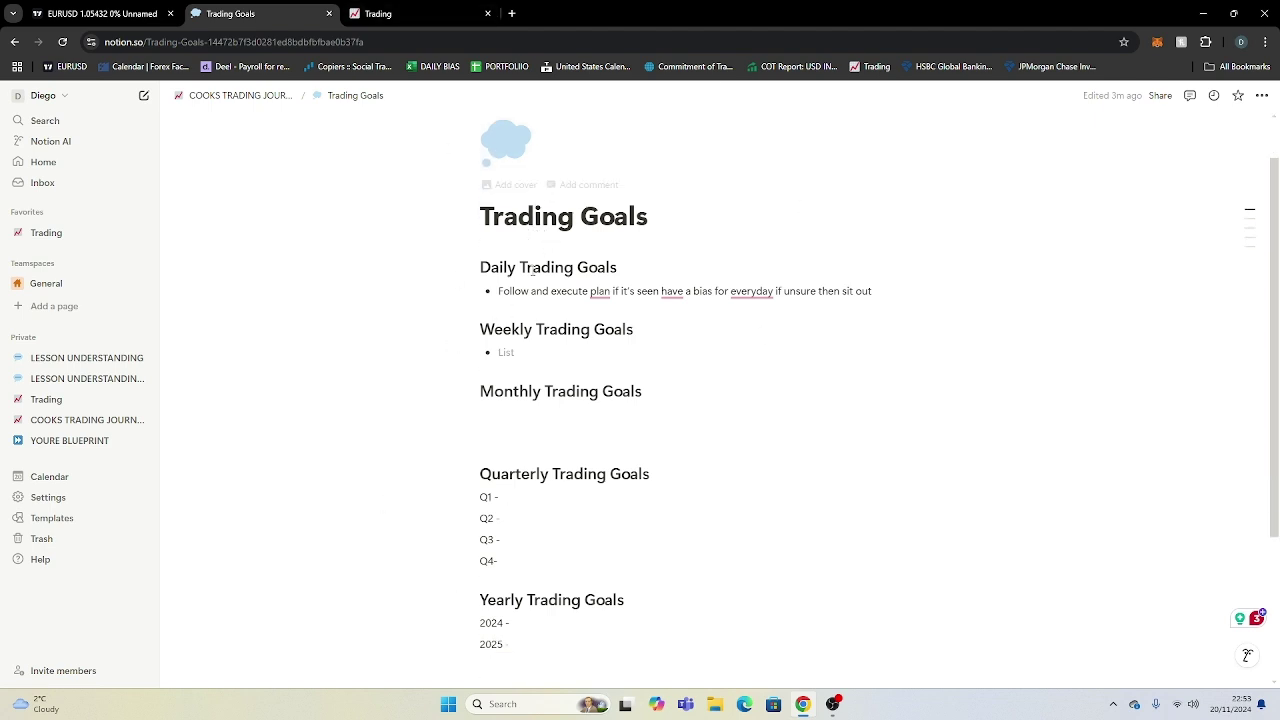
click(210, 97)
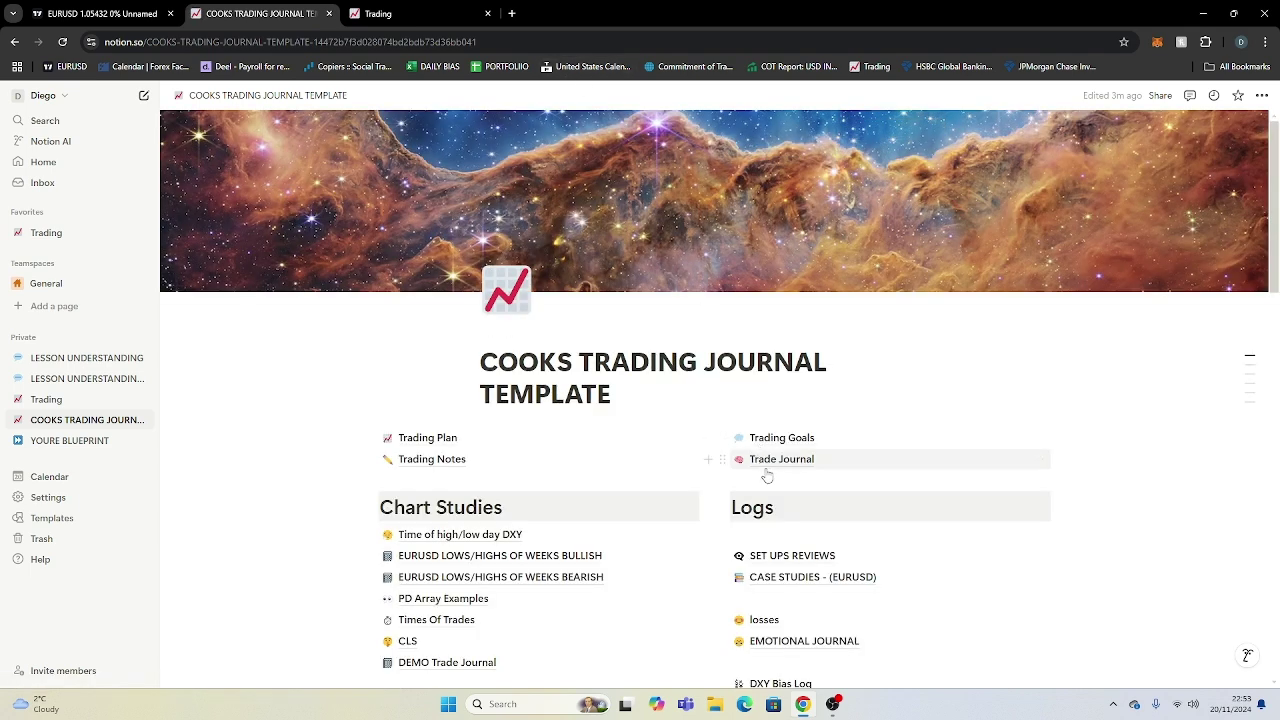
Step: Add two blank entries at the end of the Trade Journal table and return to the template's main page
click(770, 459)
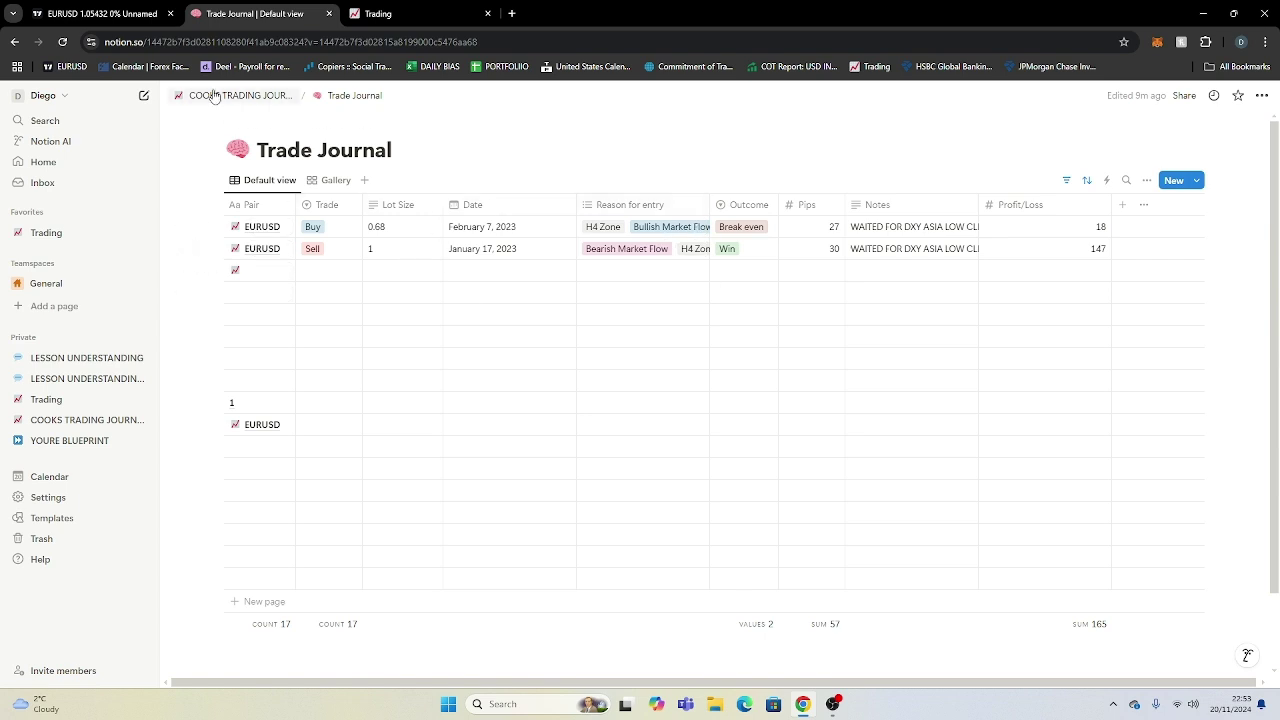
scroll(283, 423, down, 2)
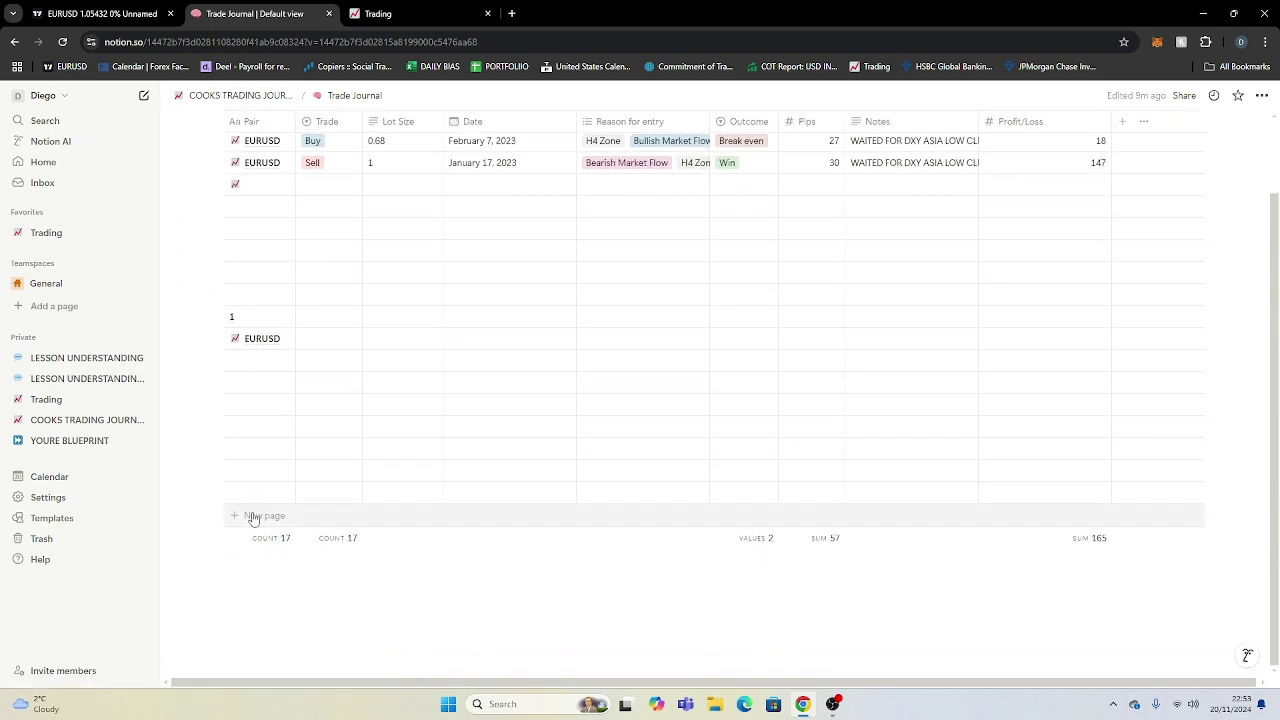
click(268, 515)
click(264, 538)
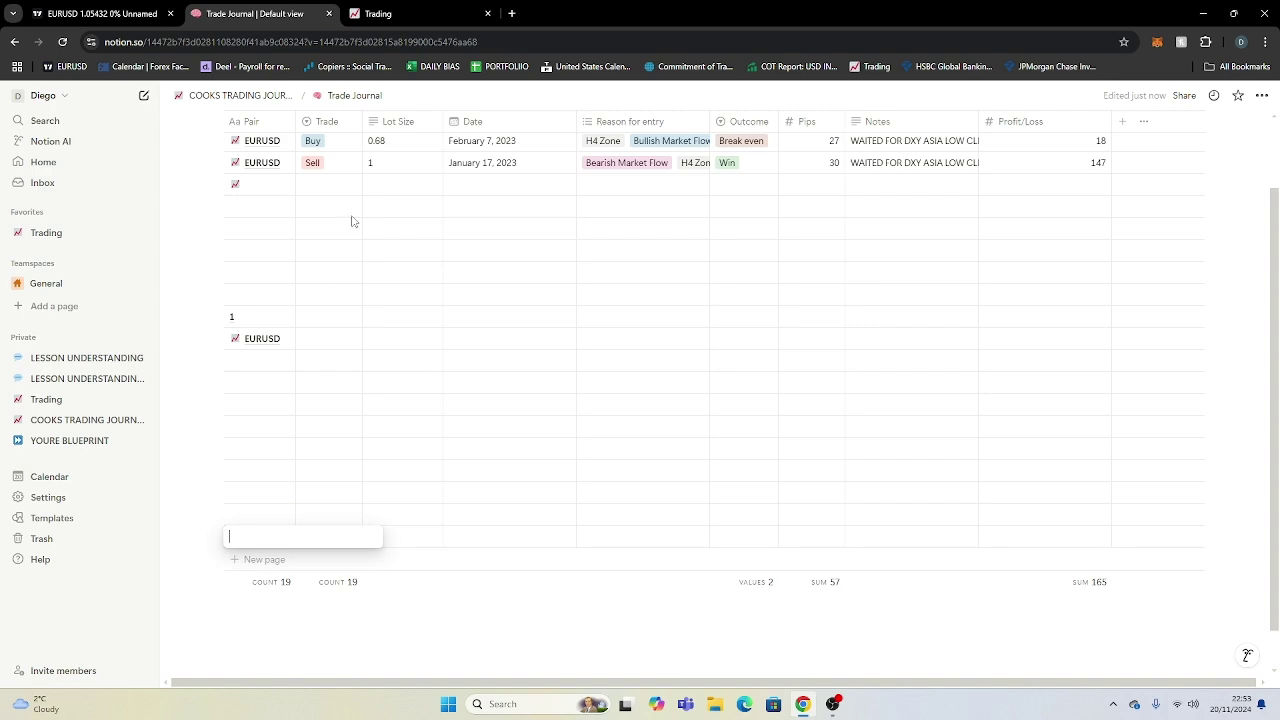
click(257, 96)
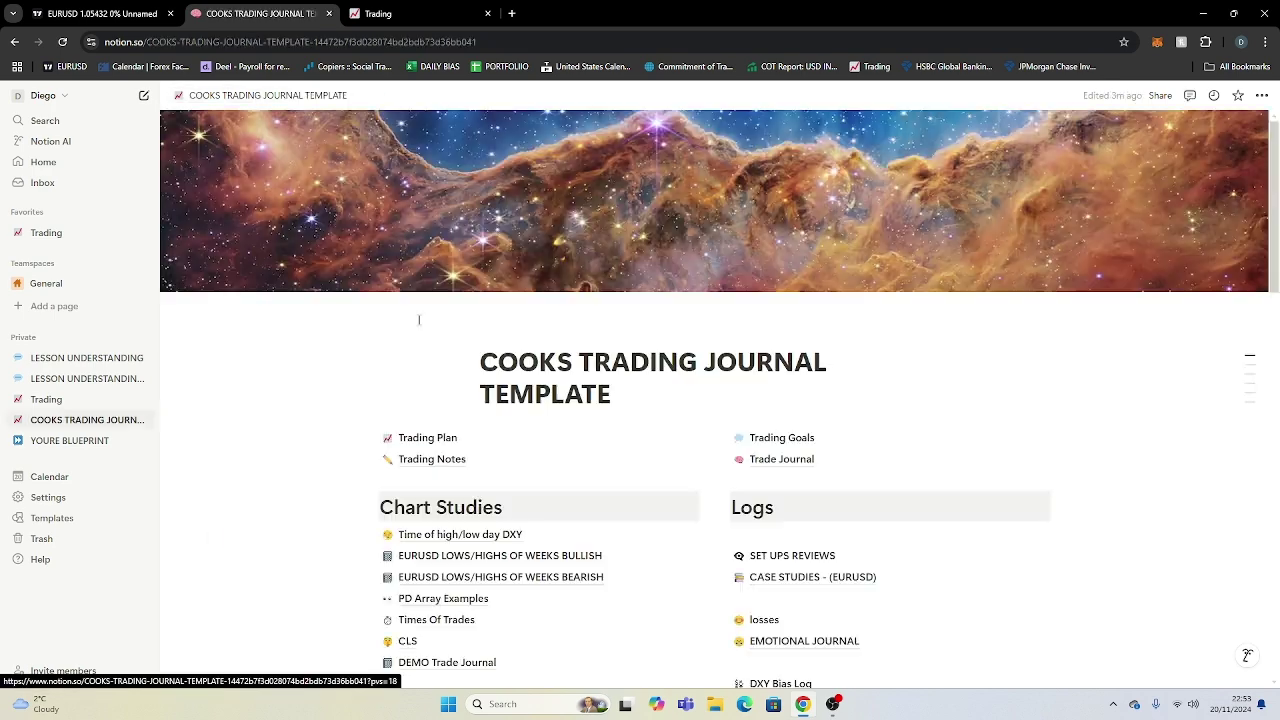
Step: Browse the chart screenshots on the CASE STUDIES - (EURUSD) page under Logs and return to the template's main page
scroll(770, 372, down, 2)
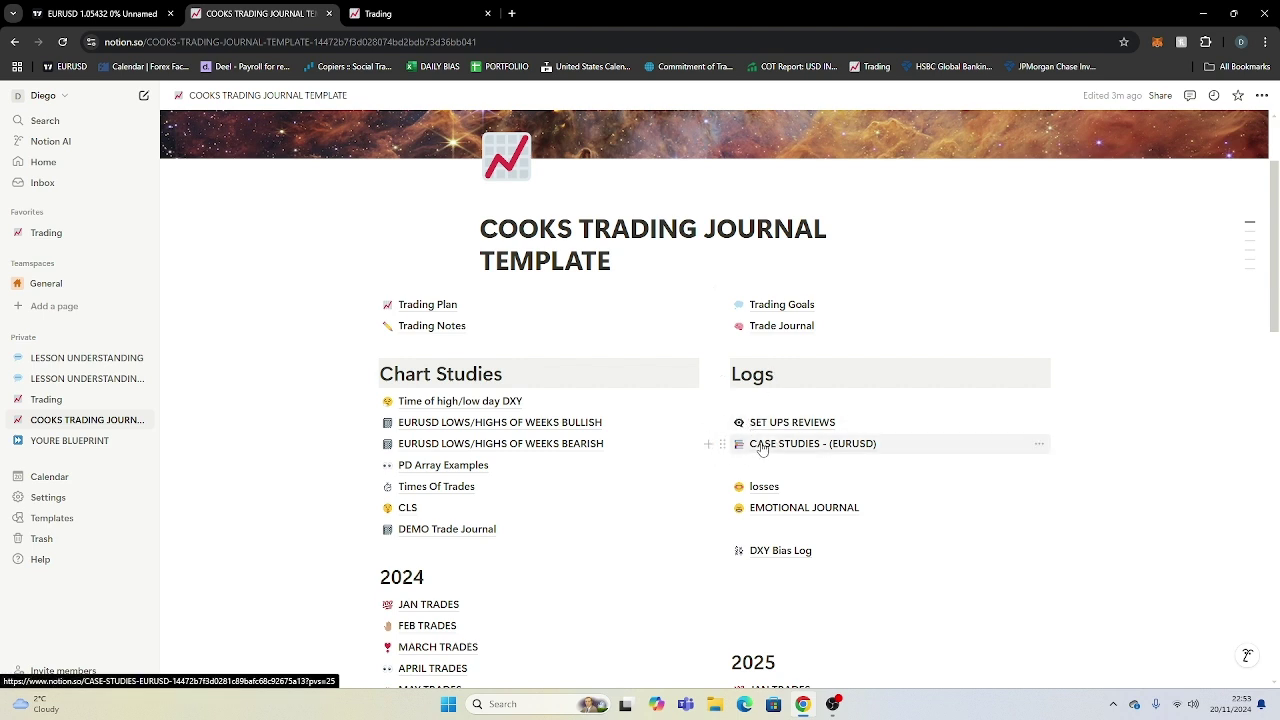
mouse_move(755, 457)
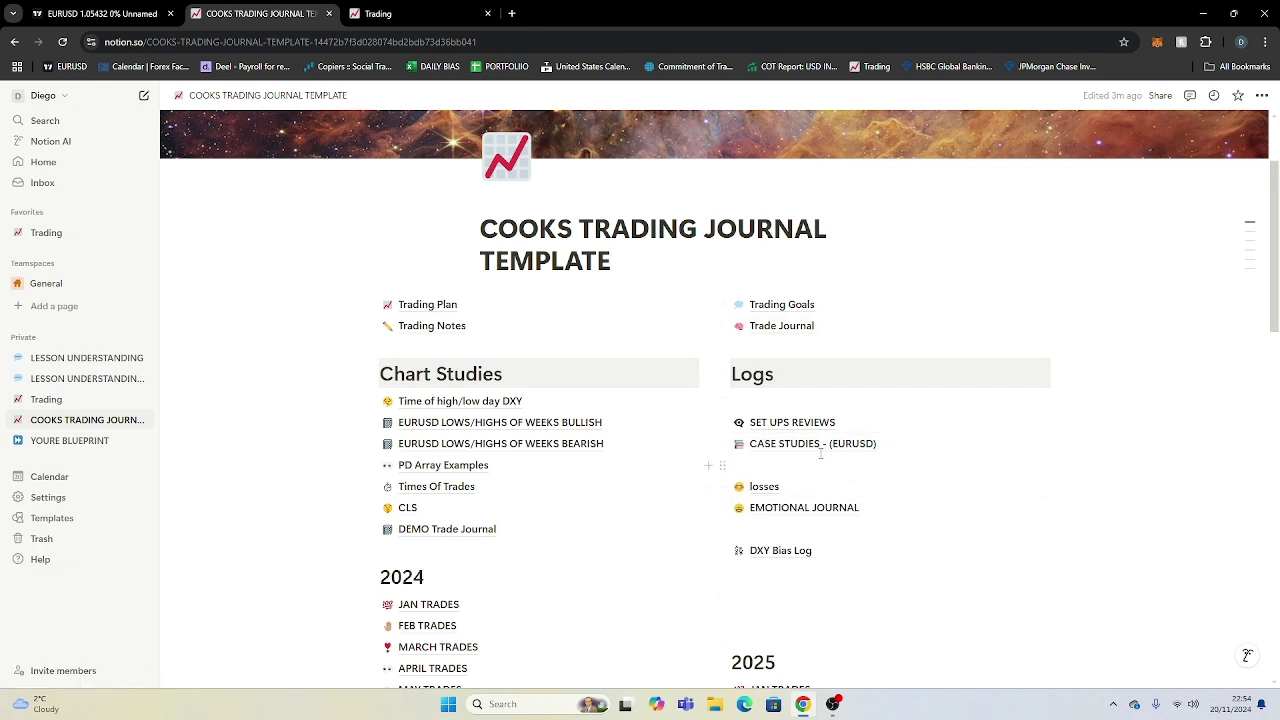
mouse_move(808, 450)
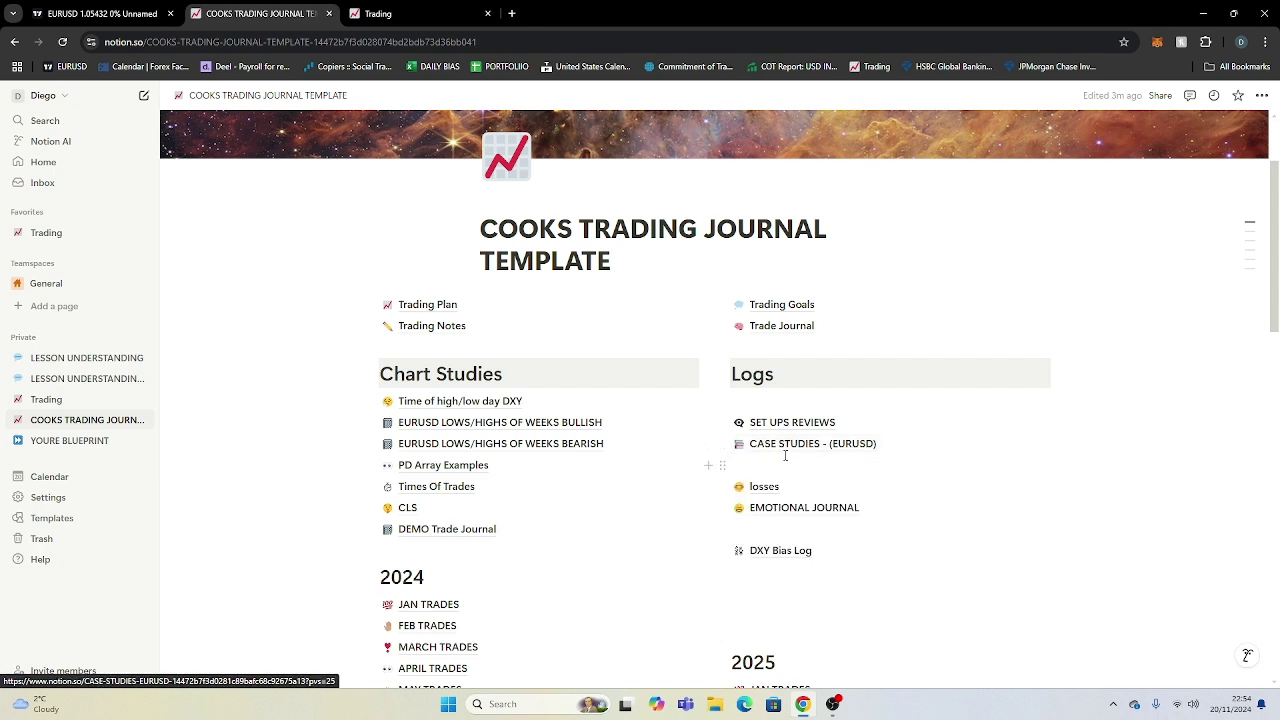
click(786, 448)
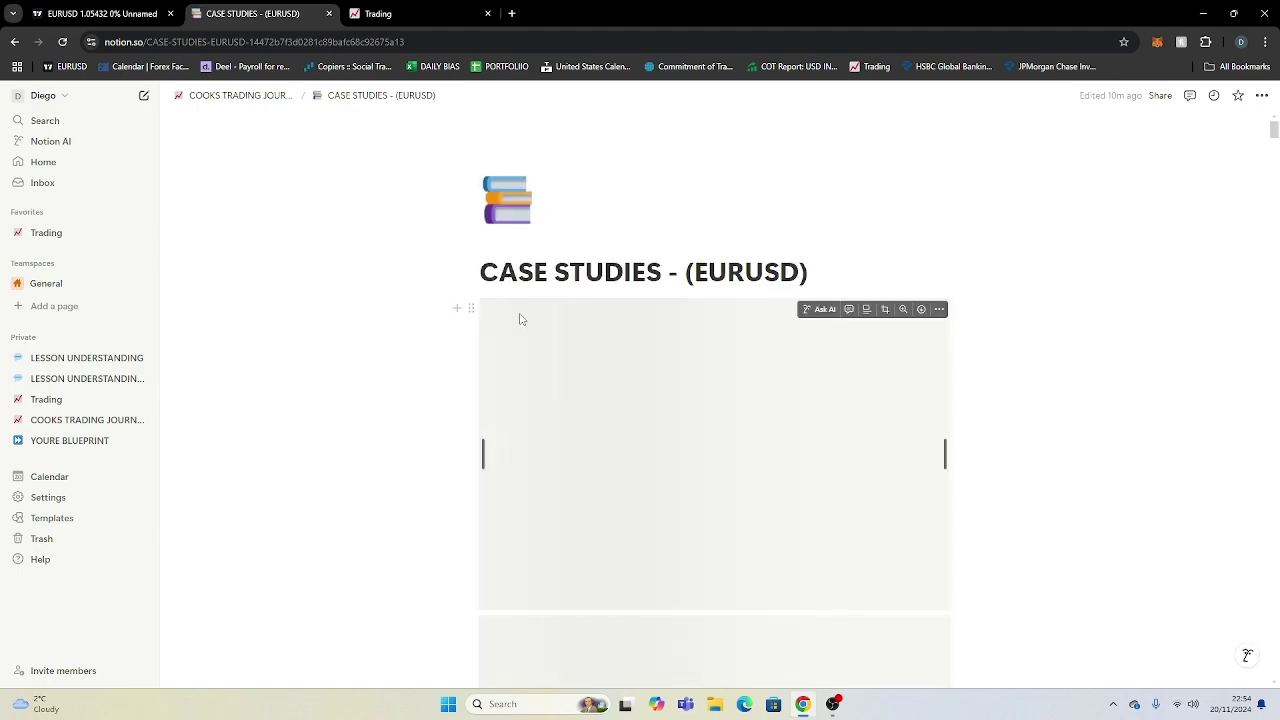
scroll(829, 422, down, 5)
scroll(724, 313, up, 4)
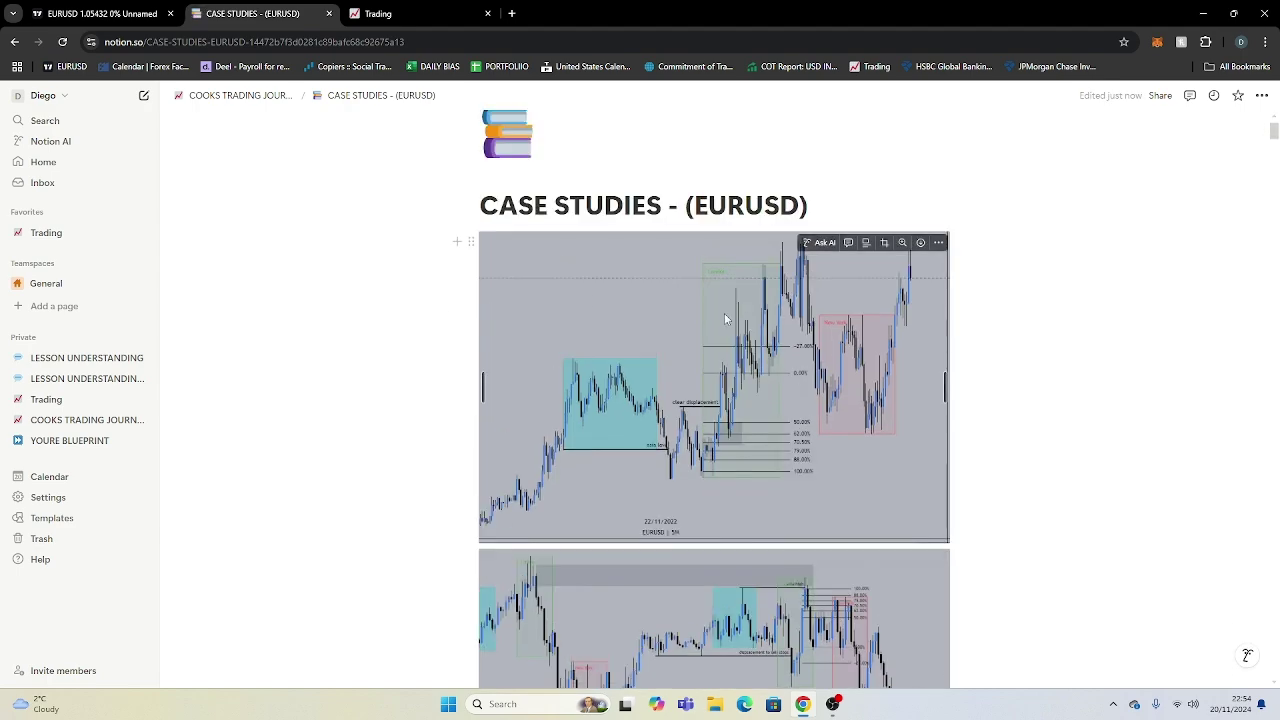
scroll(780, 330, down, 6)
scroll(1106, 260, down, 8)
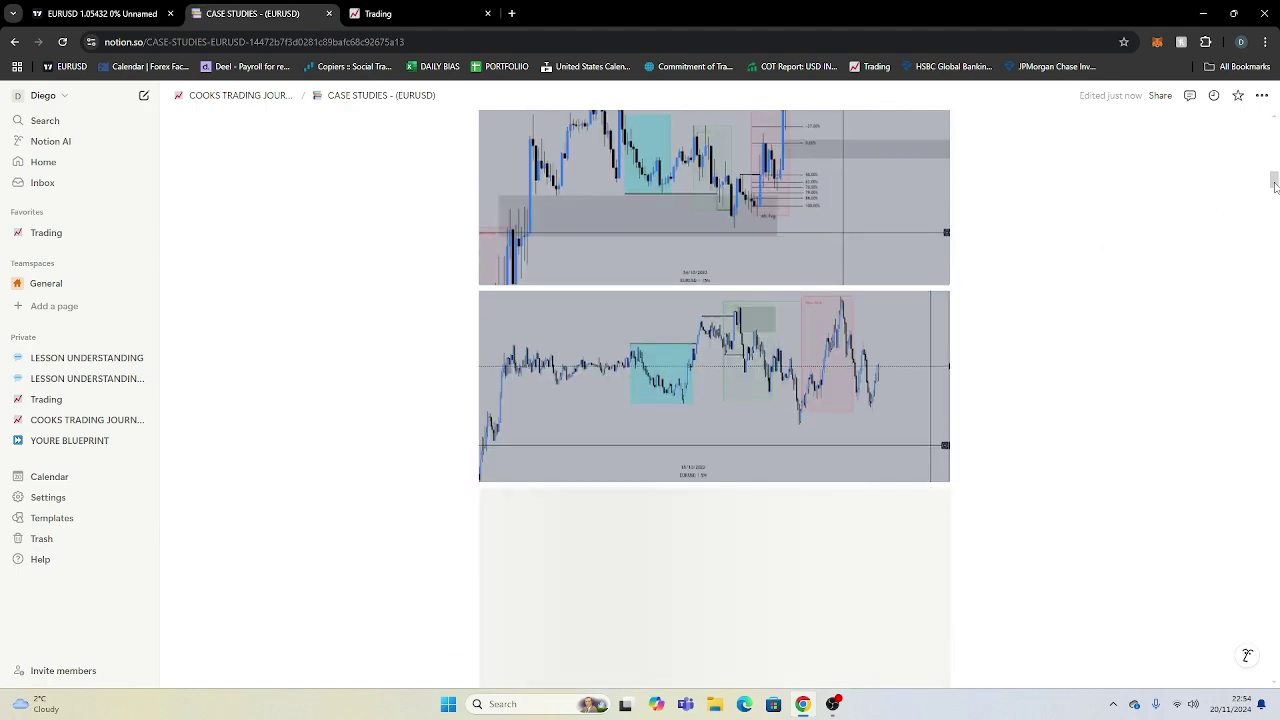
drag(1275, 189, 900, 125)
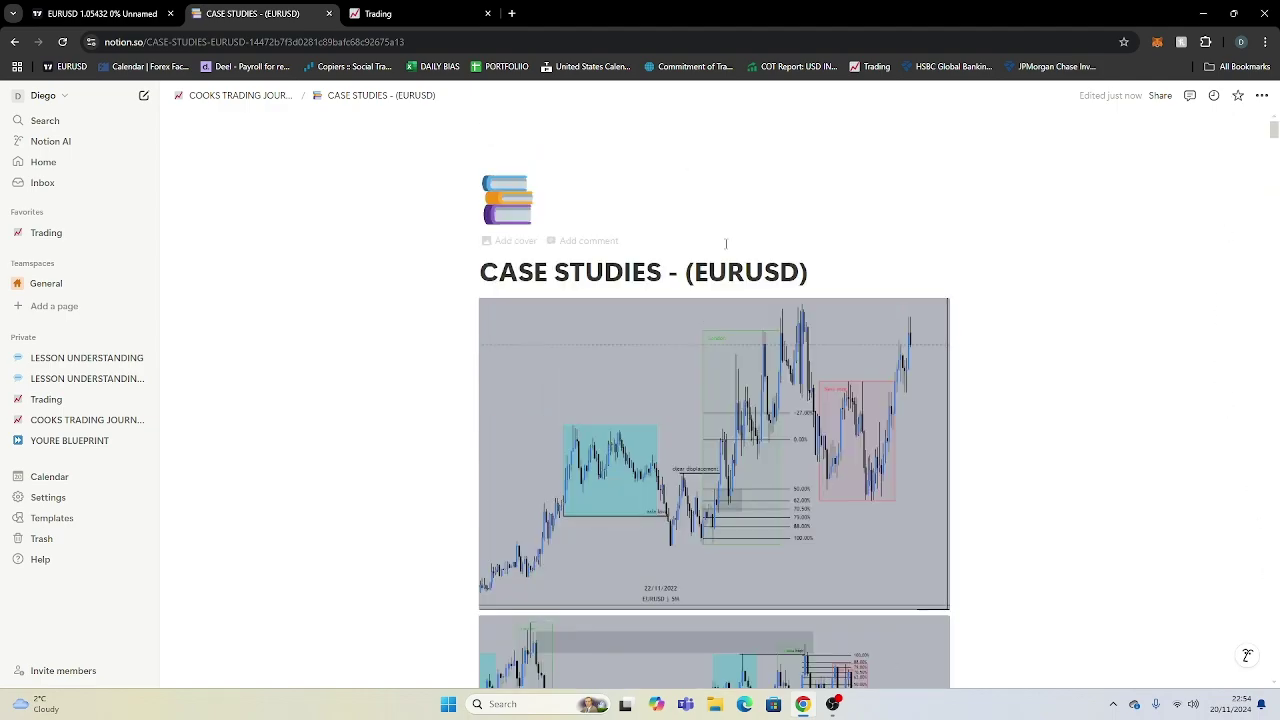
scroll(714, 352, down, 2)
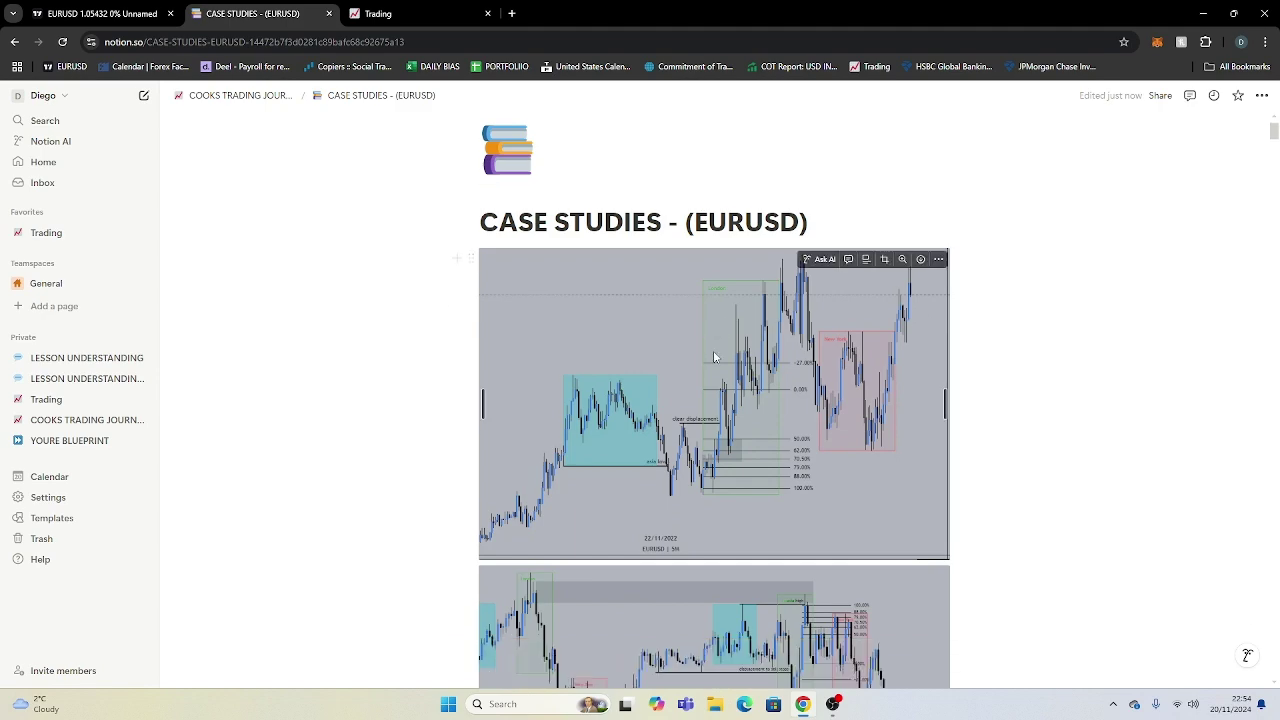
scroll(713, 357, down, 8)
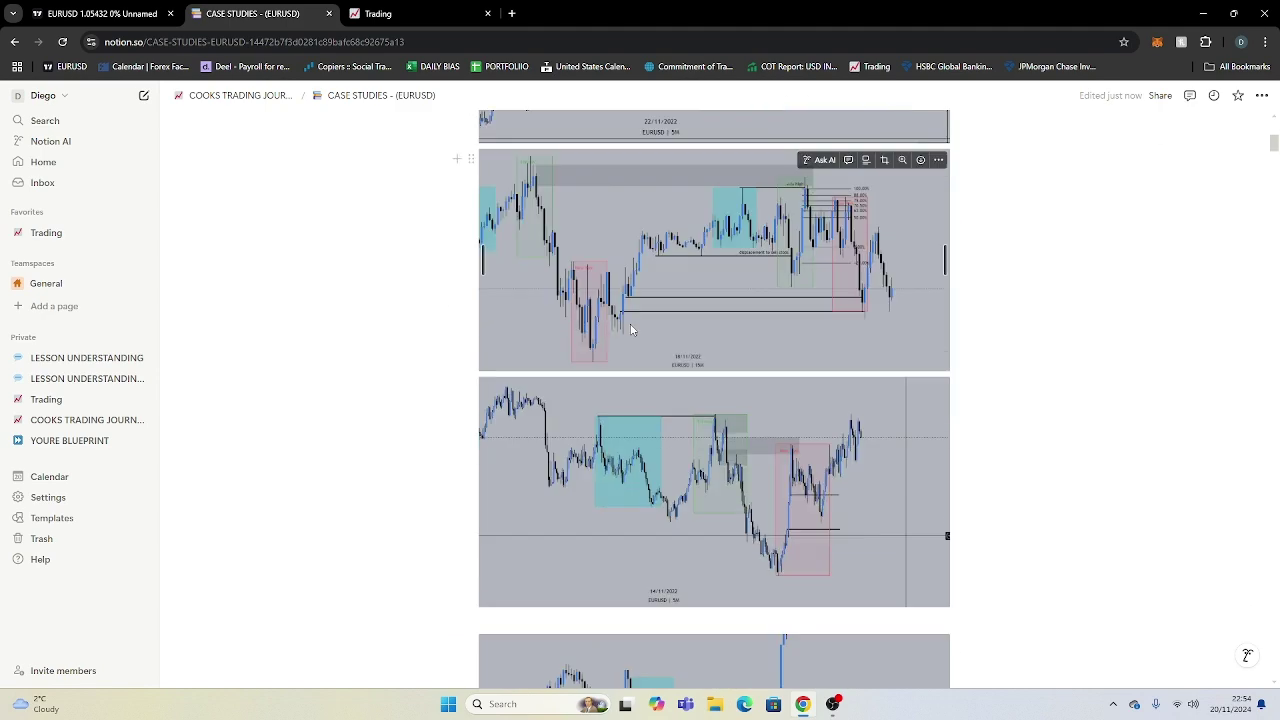
scroll(702, 376, down, 8)
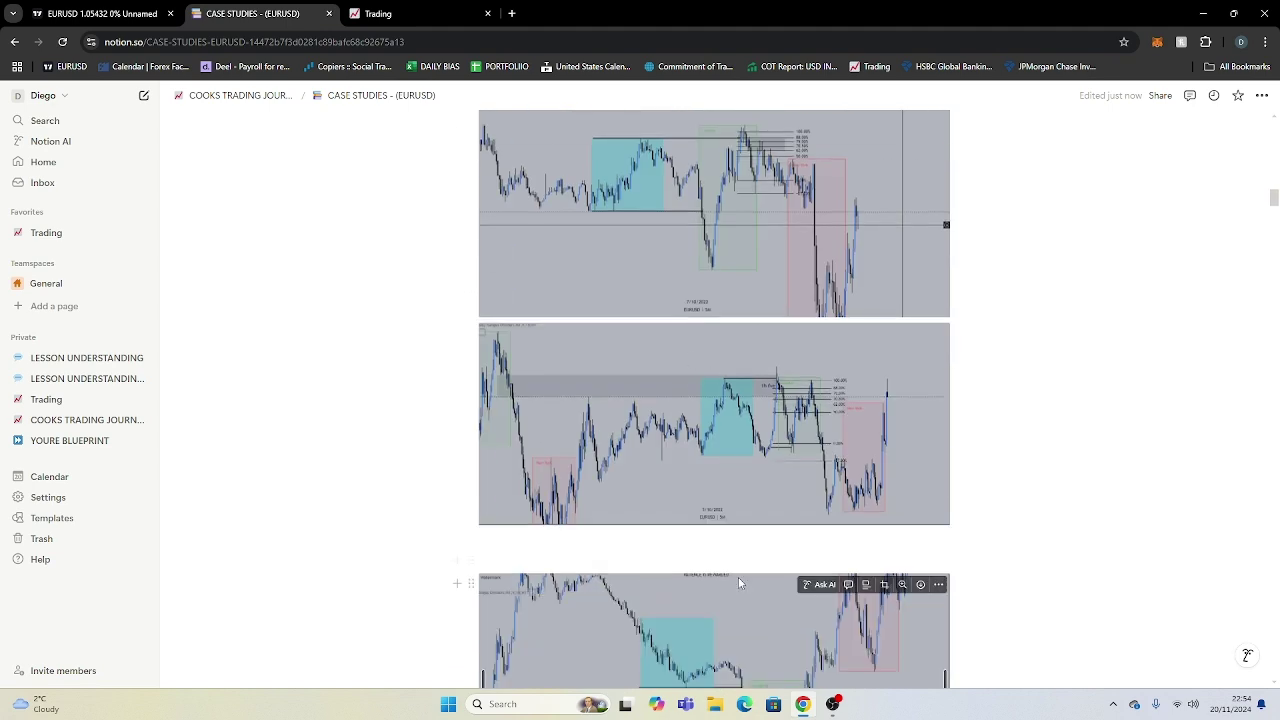
scroll(738, 577, down, 4)
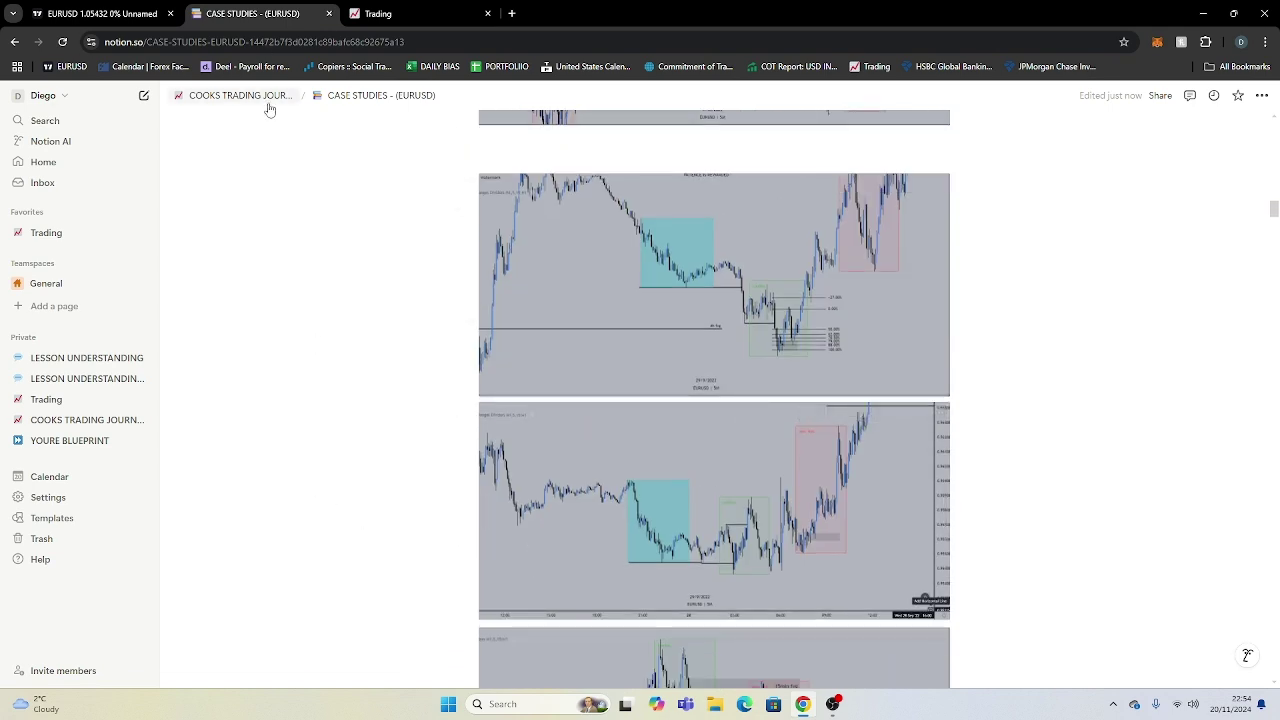
click(268, 97)
Step: Open the EMOTIONAL JOURNAL page under Logs and browse its dated video entries down to the February 2023 recordings
scroll(1040, 373, down, 2)
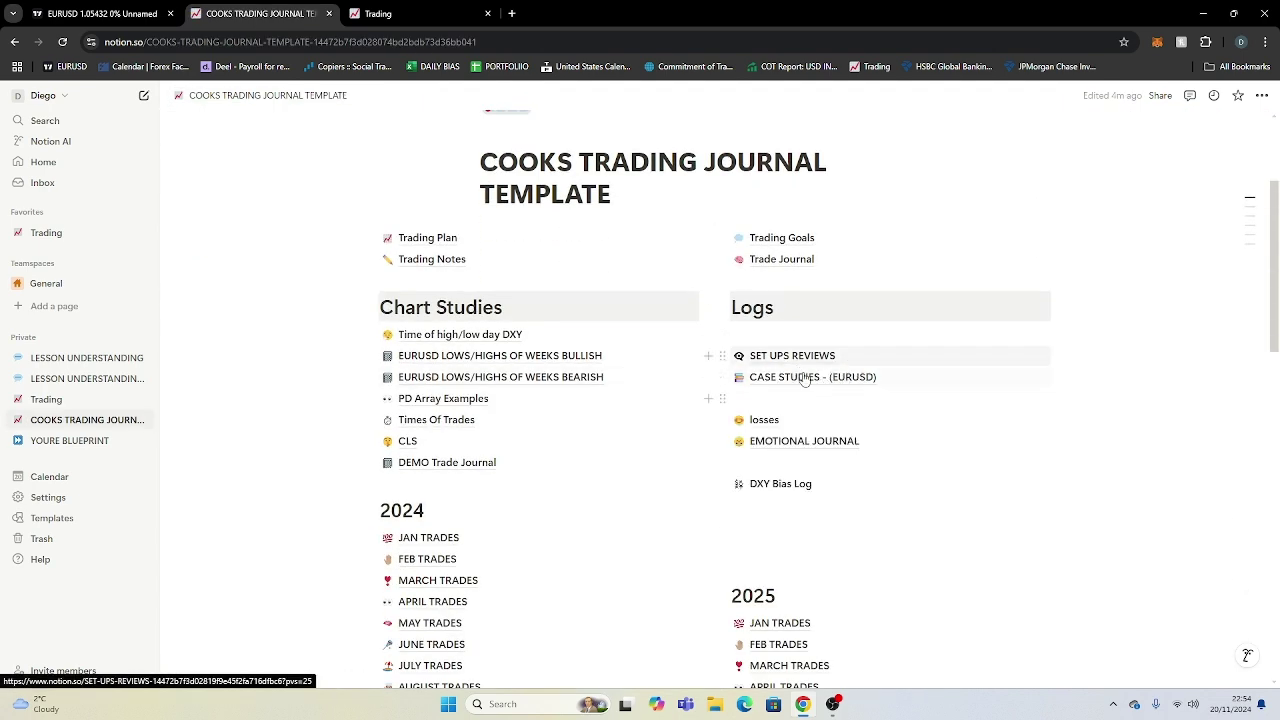
mouse_move(766, 430)
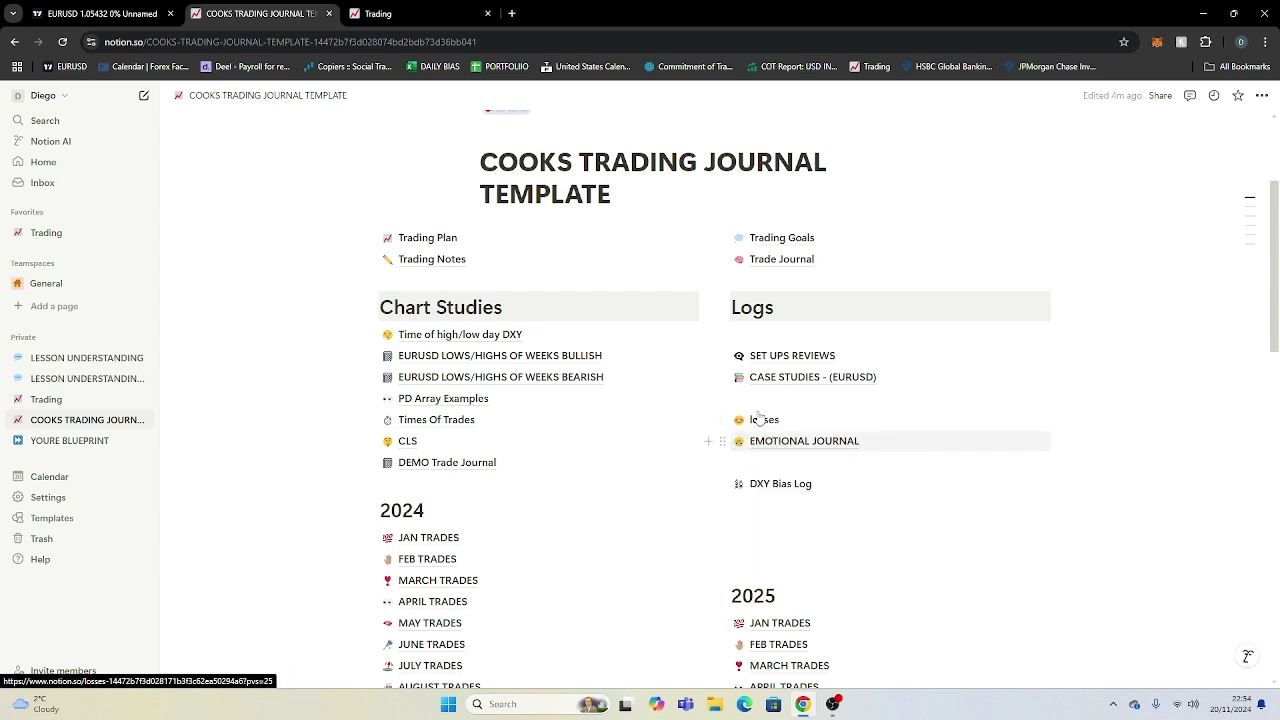
mouse_move(757, 443)
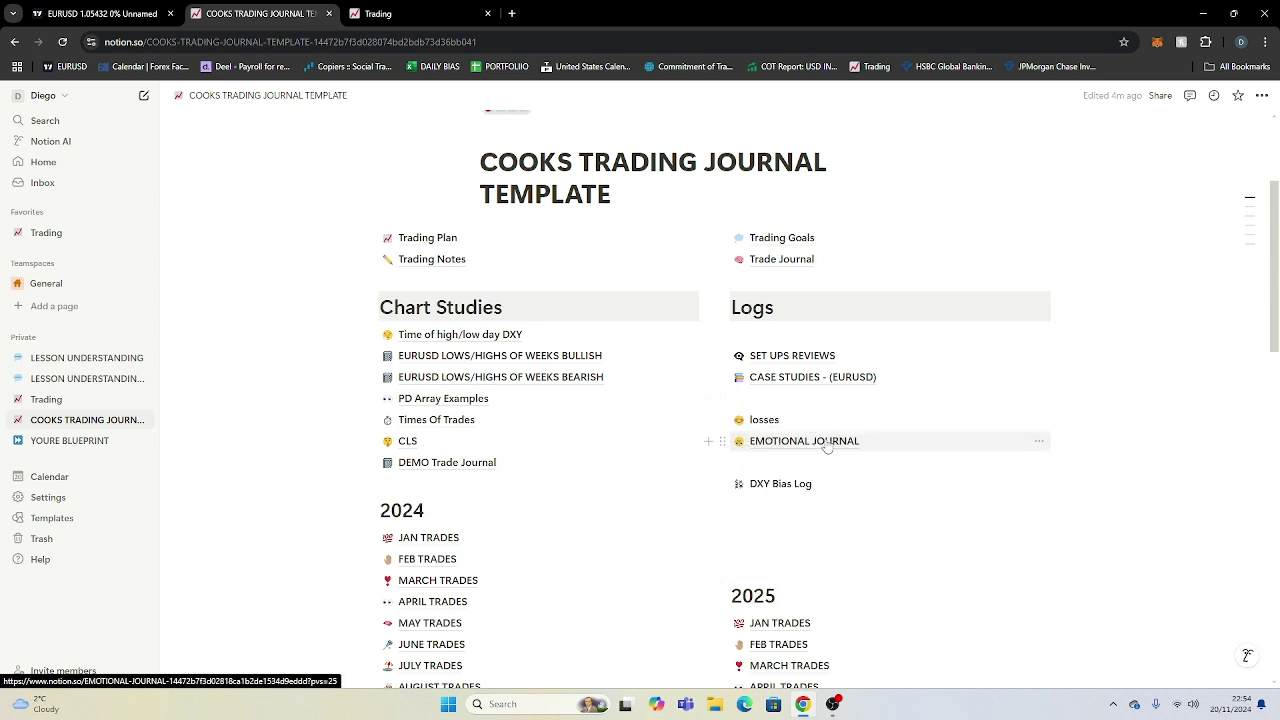
click(796, 446)
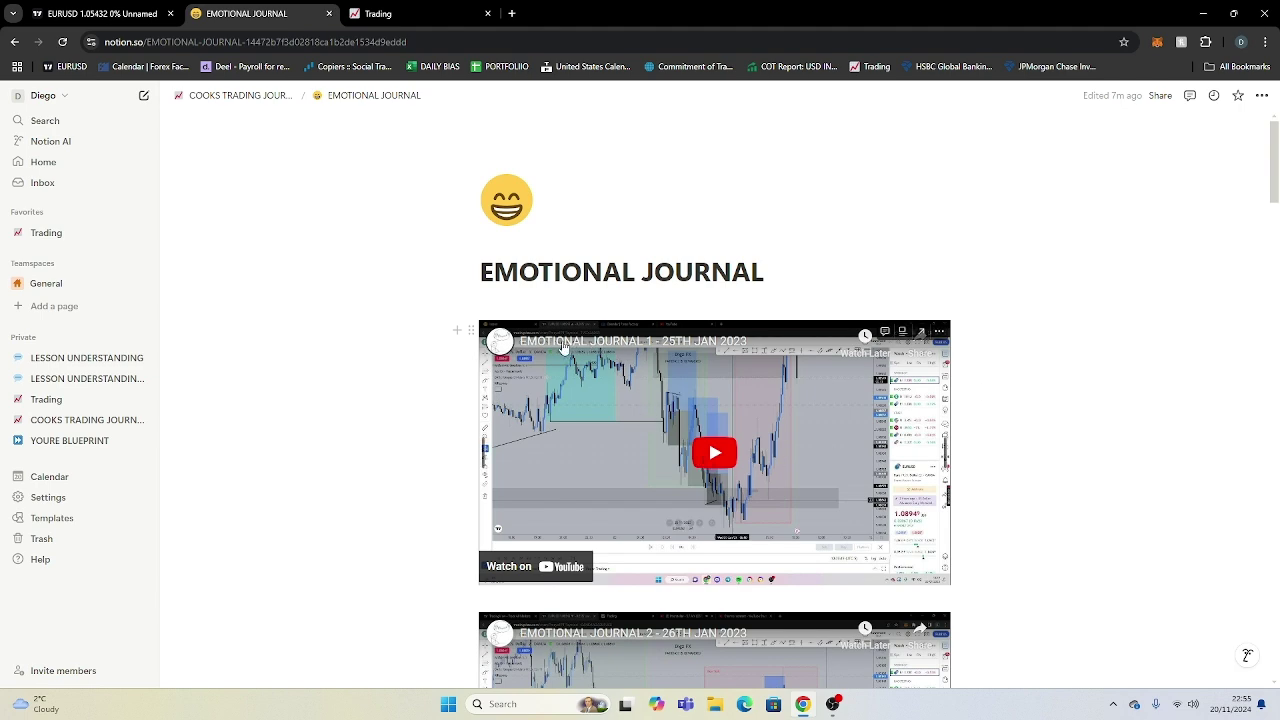
scroll(553, 370, down, 3)
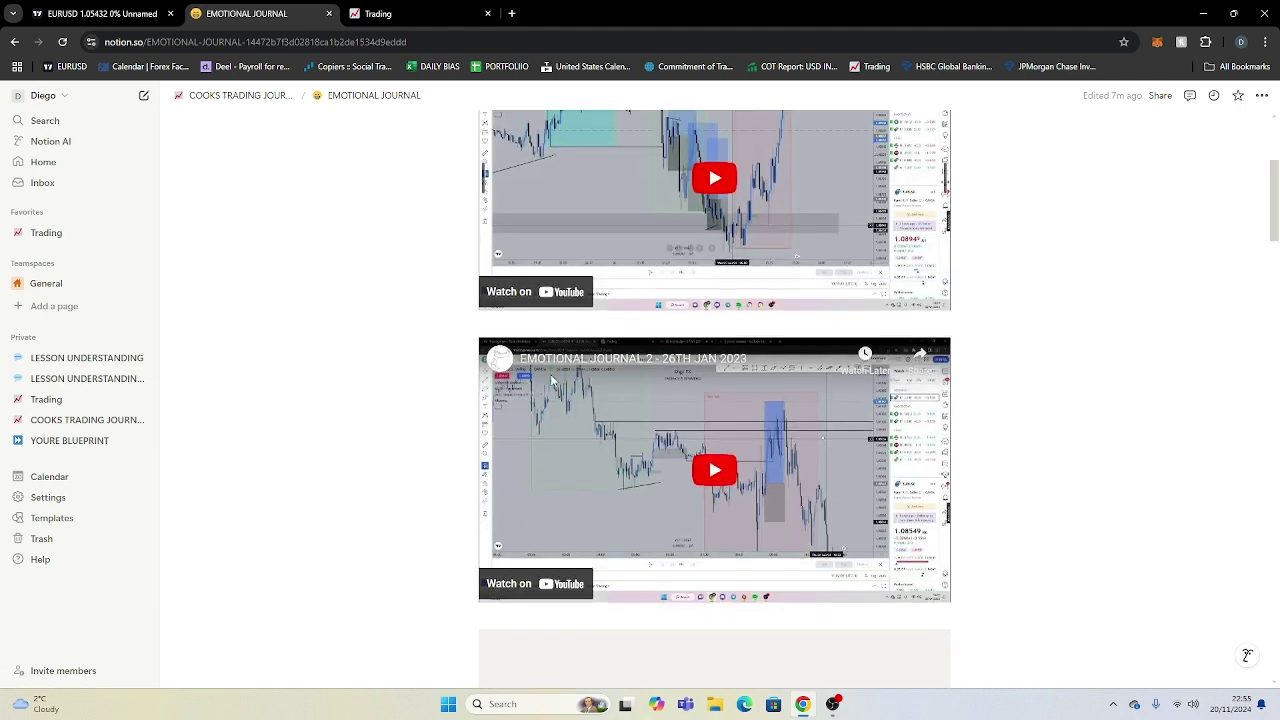
scroll(550, 374, down, 2)
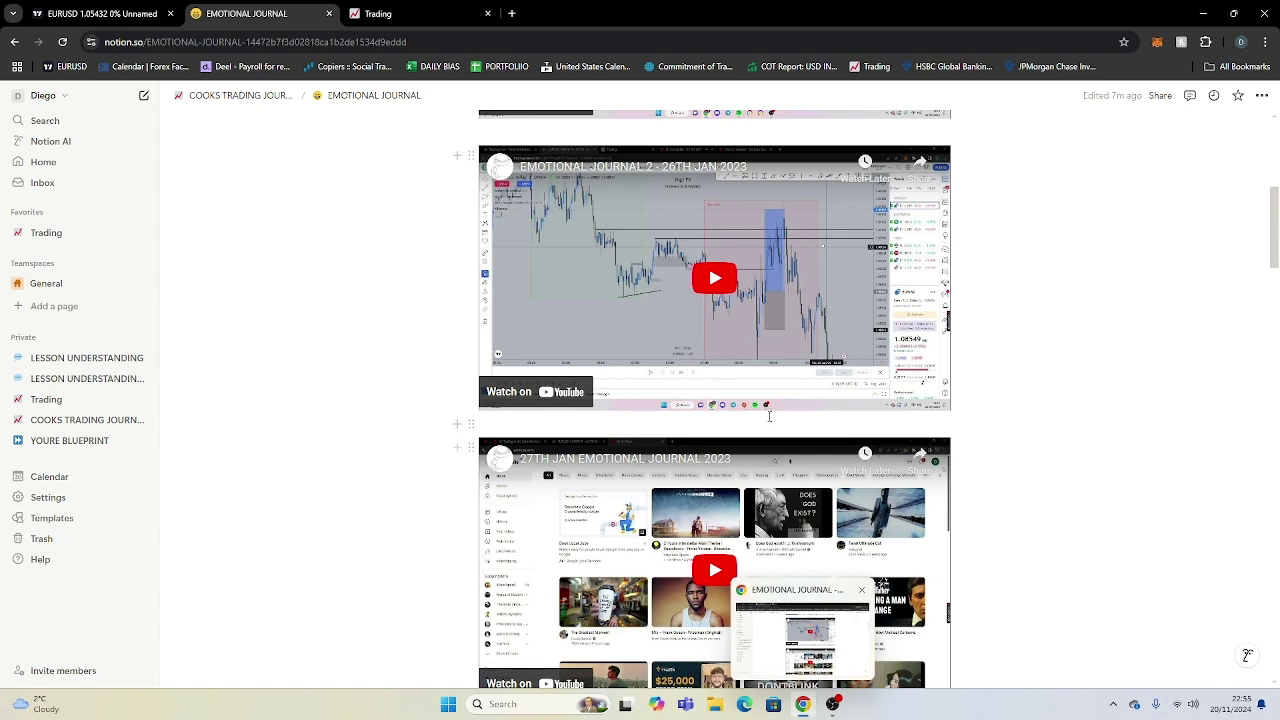
scroll(769, 416, up, 2)
scroll(1074, 323, down, 6)
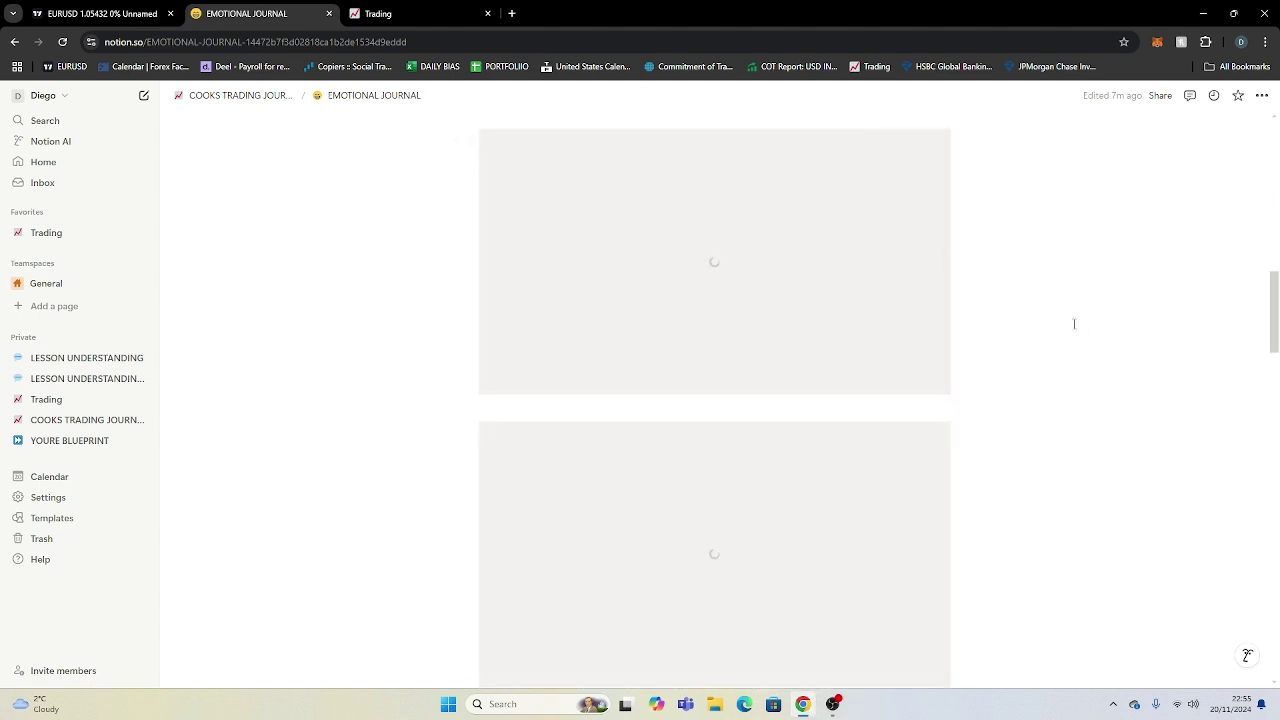
scroll(914, 300, down, 4)
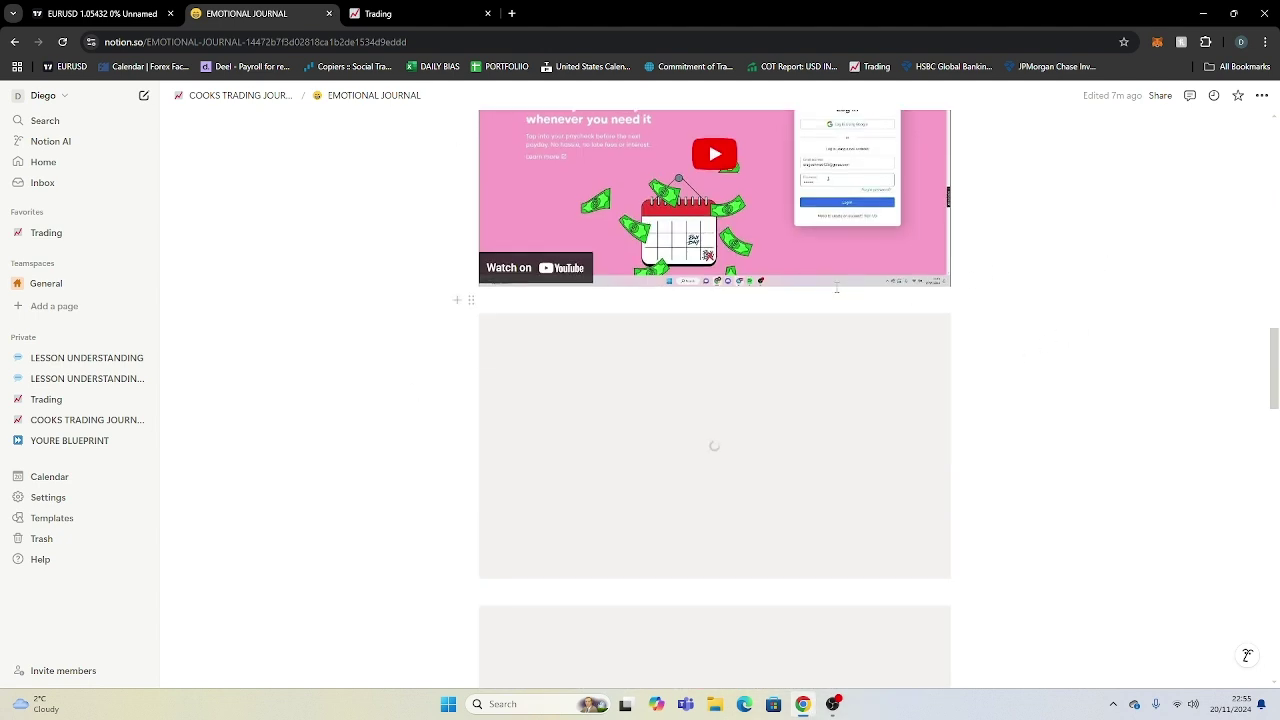
scroll(836, 287, up, 1)
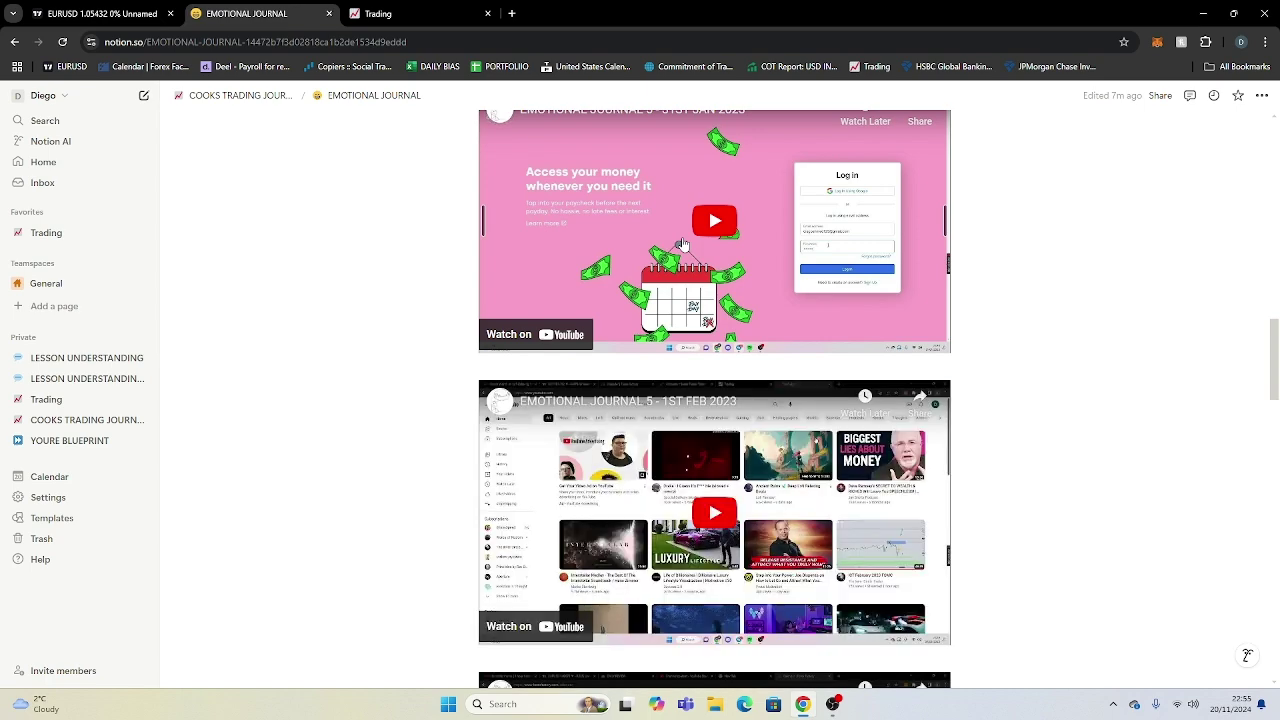
scroll(681, 245, up, 2)
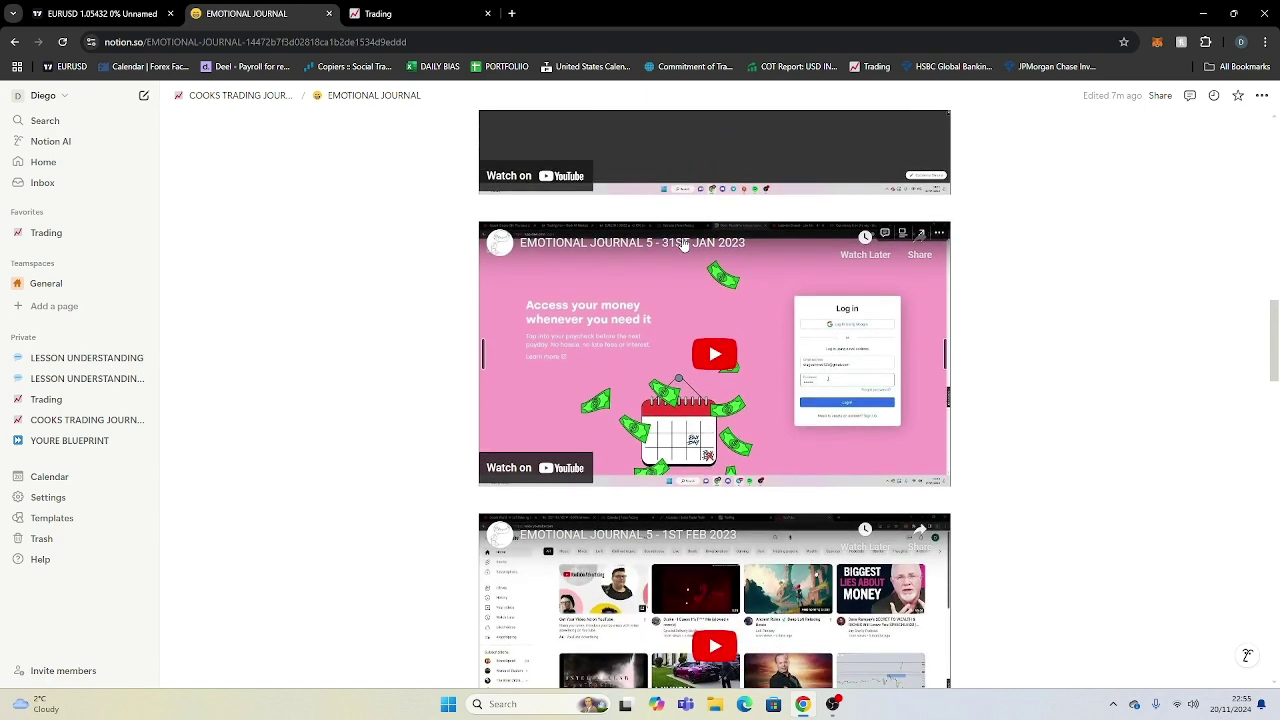
scroll(683, 245, down, 10)
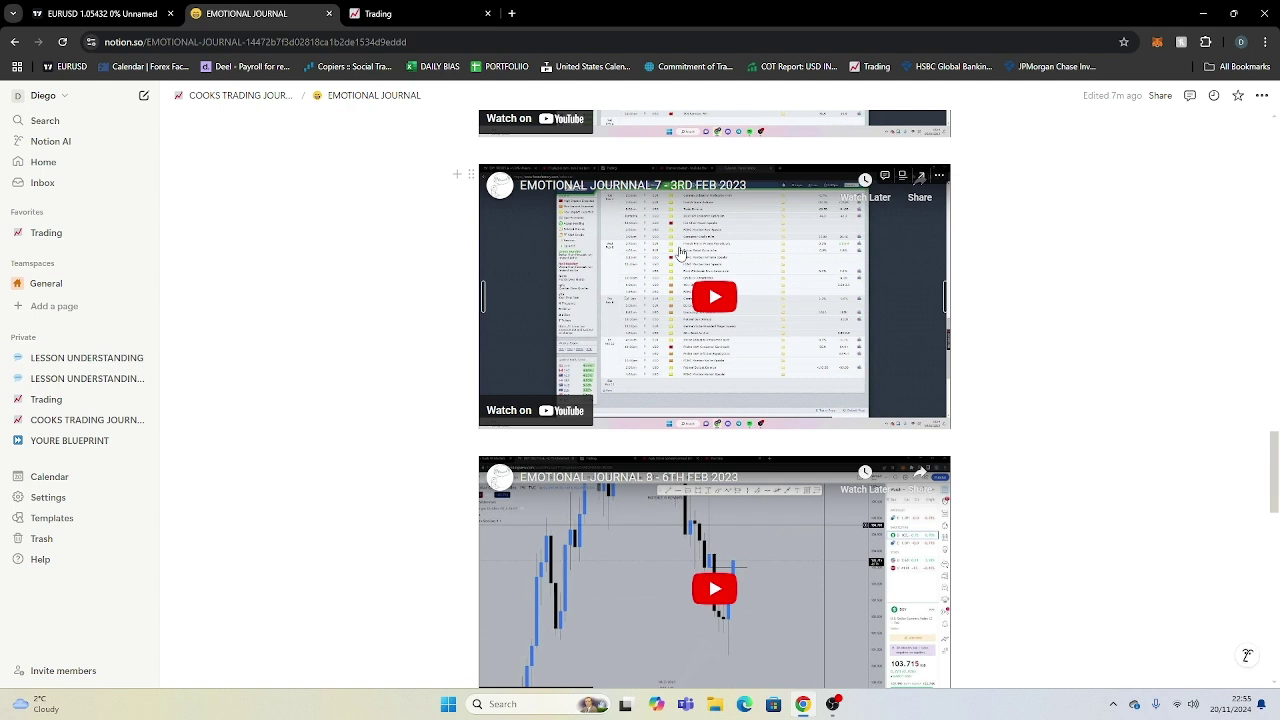
scroll(690, 270, down, 6)
Step: Go through the EMOTIONAL JOURNAL videos again from the first entry and return to the template's main page
drag(1274, 545, 1277, 95)
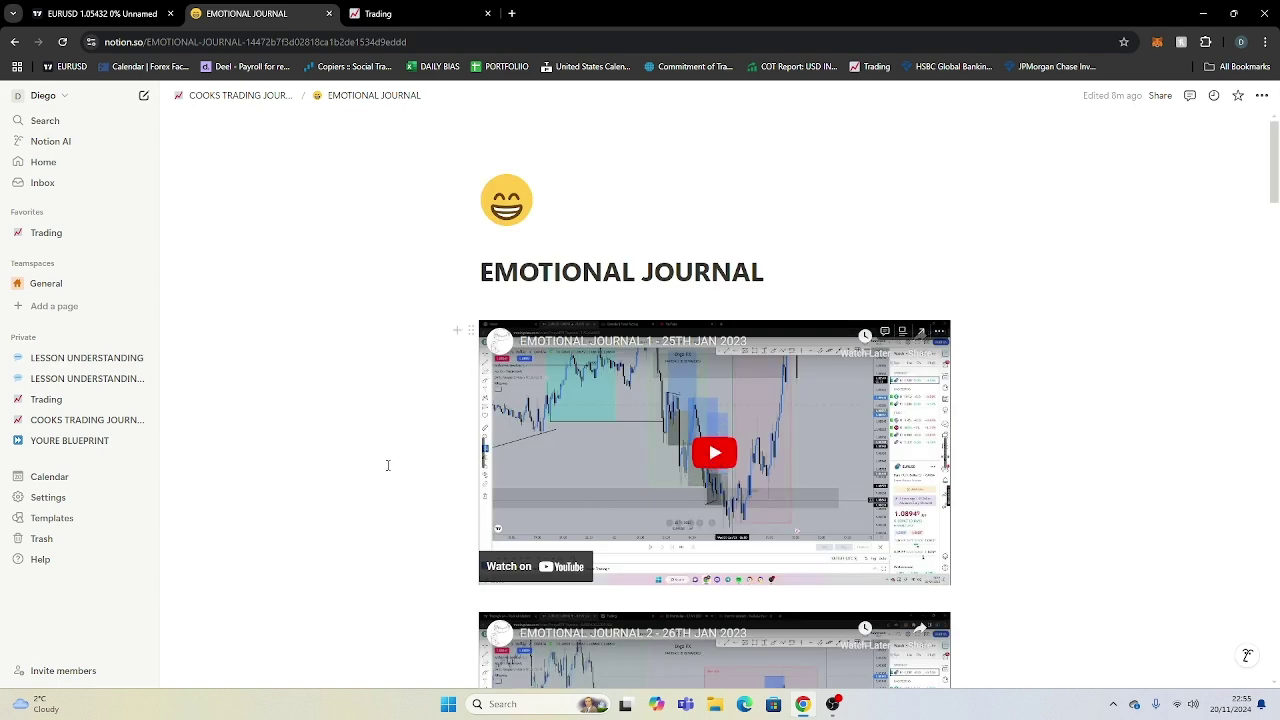
scroll(565, 327, down, 5)
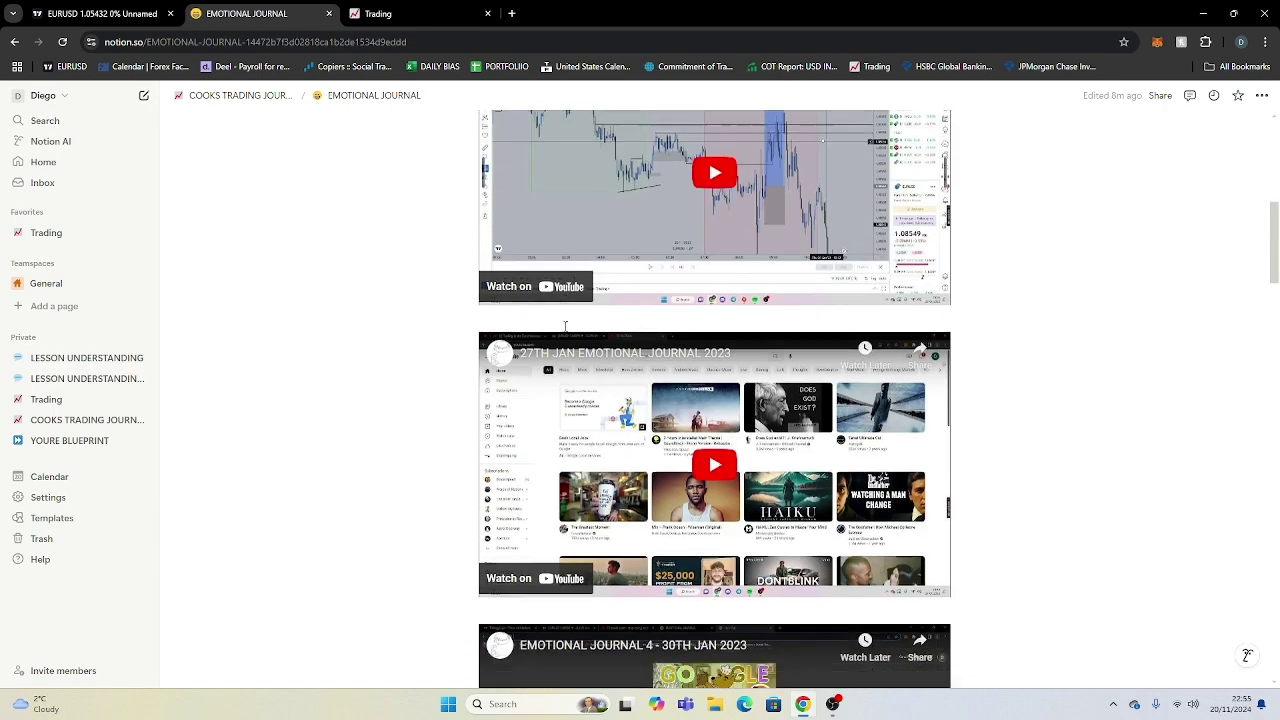
scroll(565, 327, down, 10)
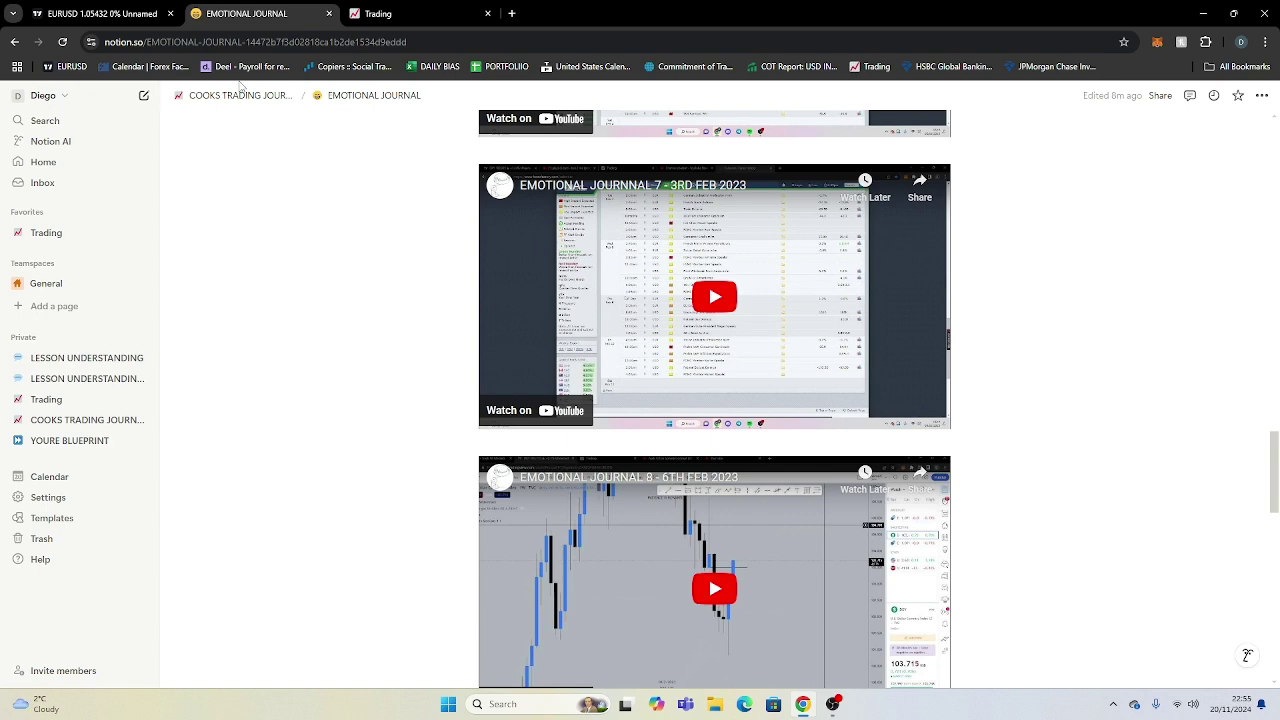
click(240, 95)
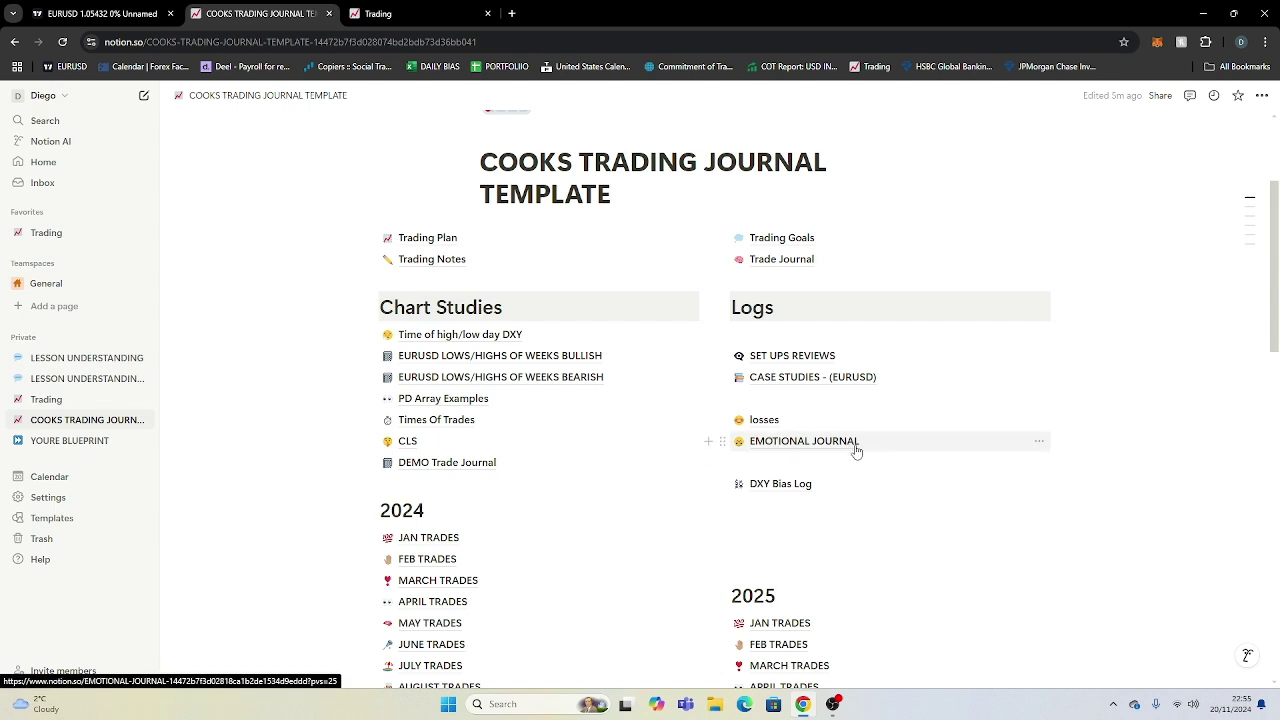
Step: Open the DXY Bias Log under Logs and skim its DAILY CANDLE BIAS table through the 2023 entries
mouse_move(857, 452)
mouse_move(779, 491)
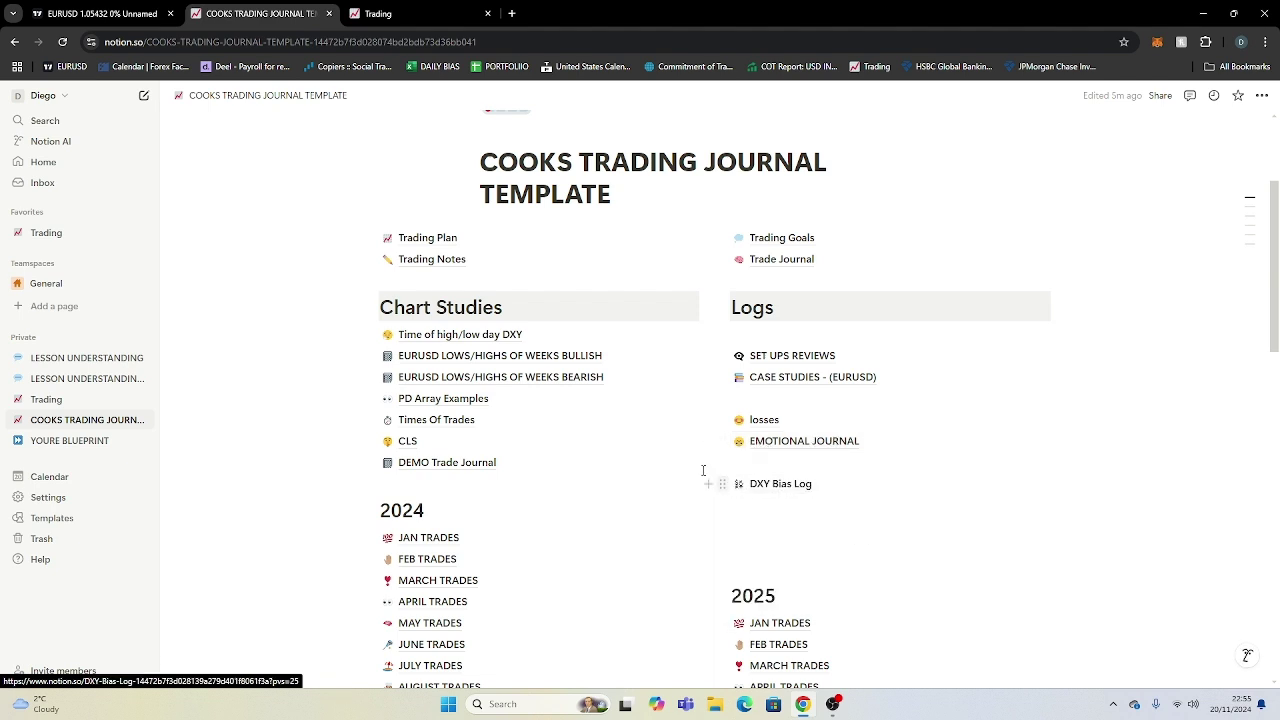
click(797, 491)
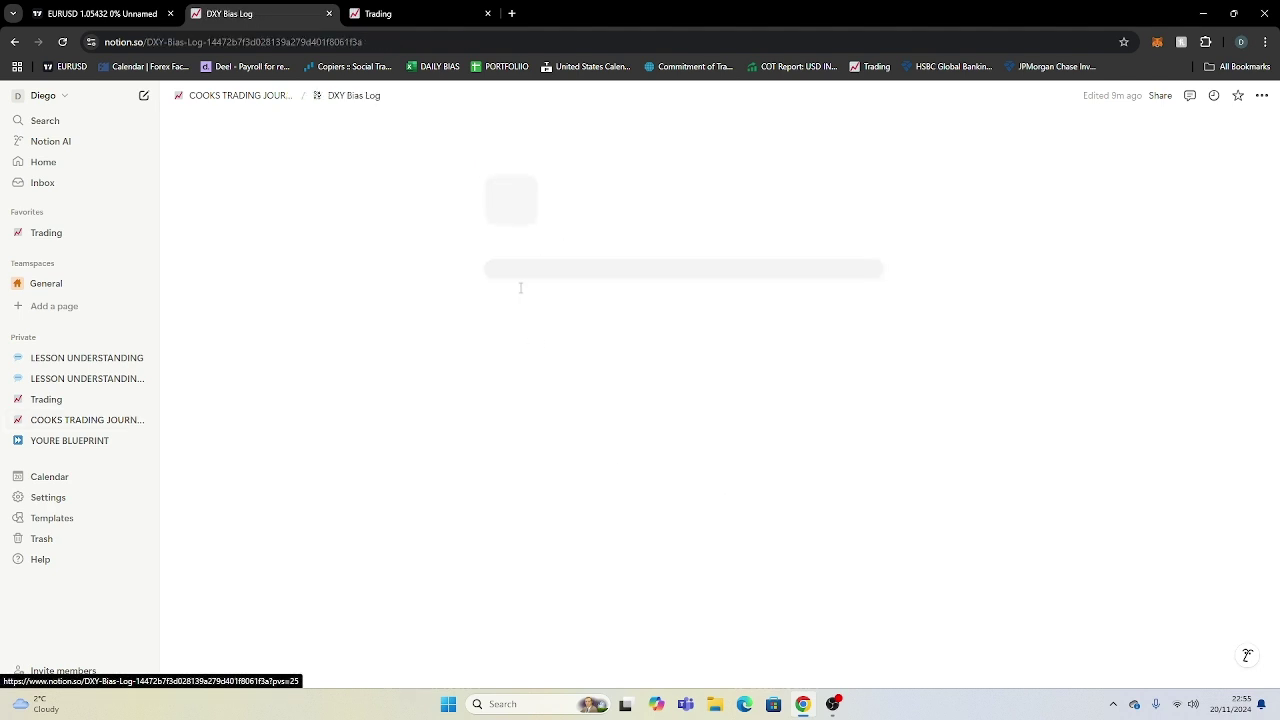
scroll(553, 378, down, 1)
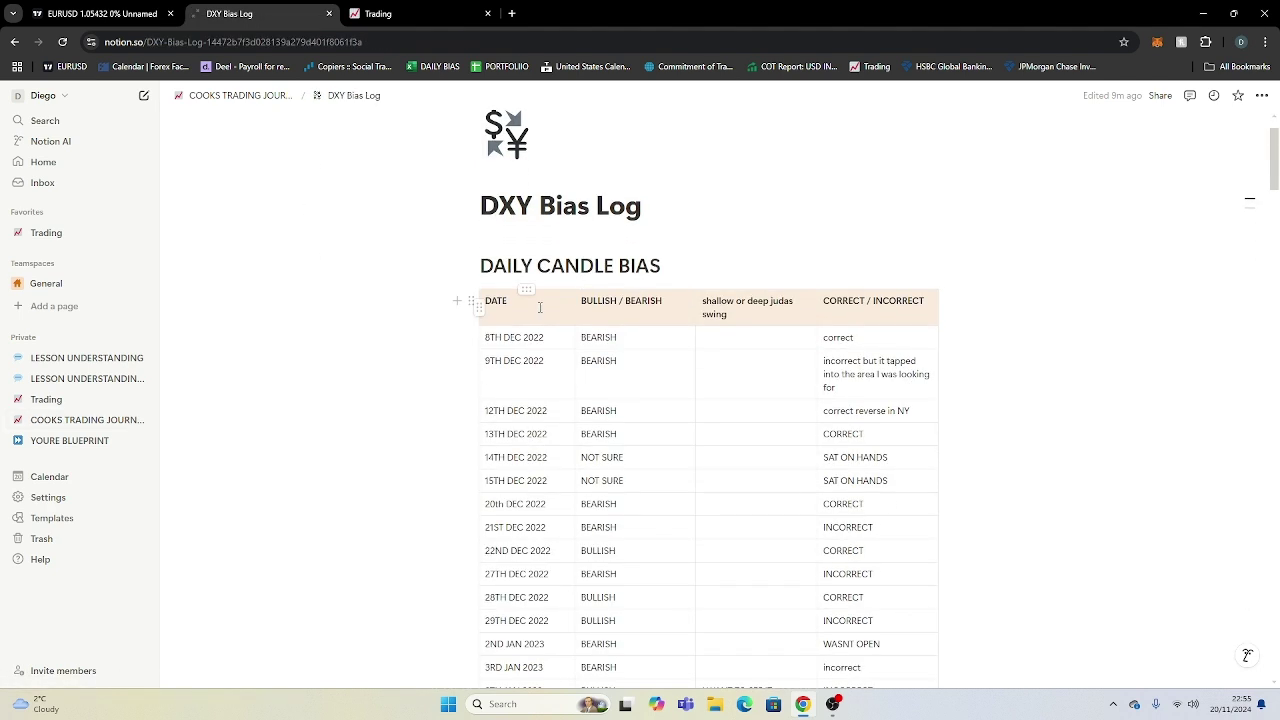
scroll(572, 339, down, 15)
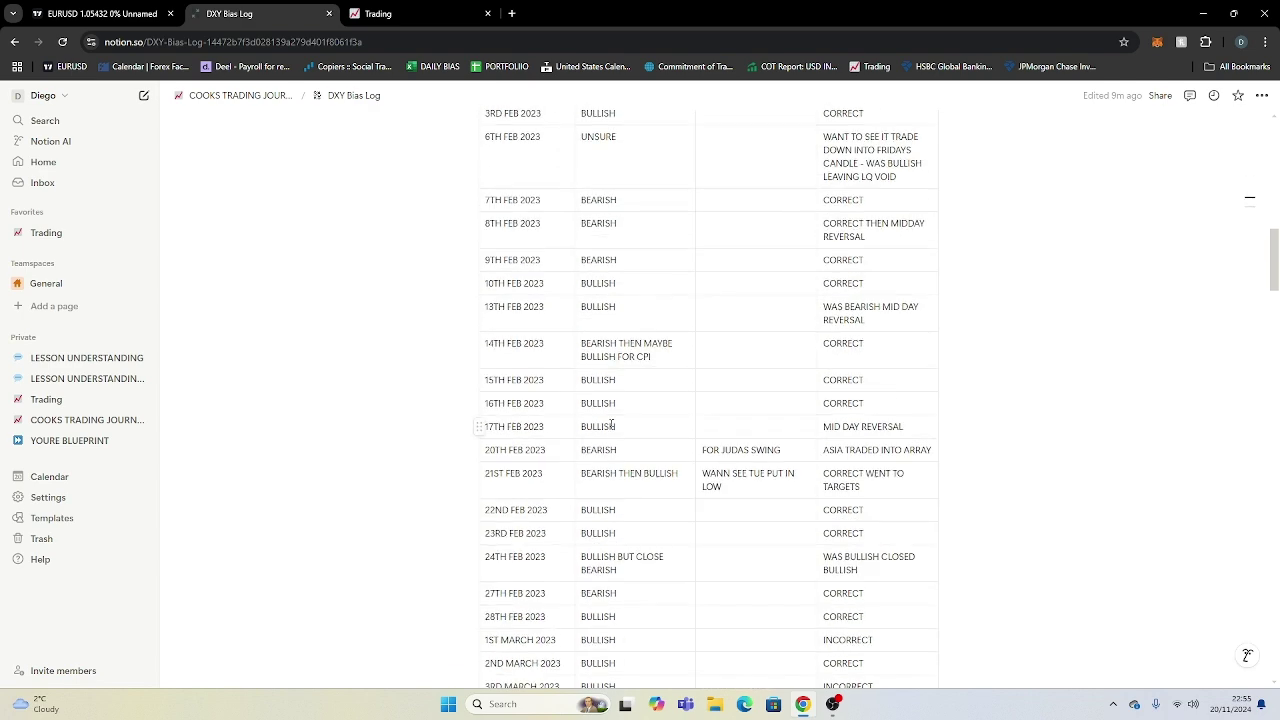
scroll(600, 407, down, 15)
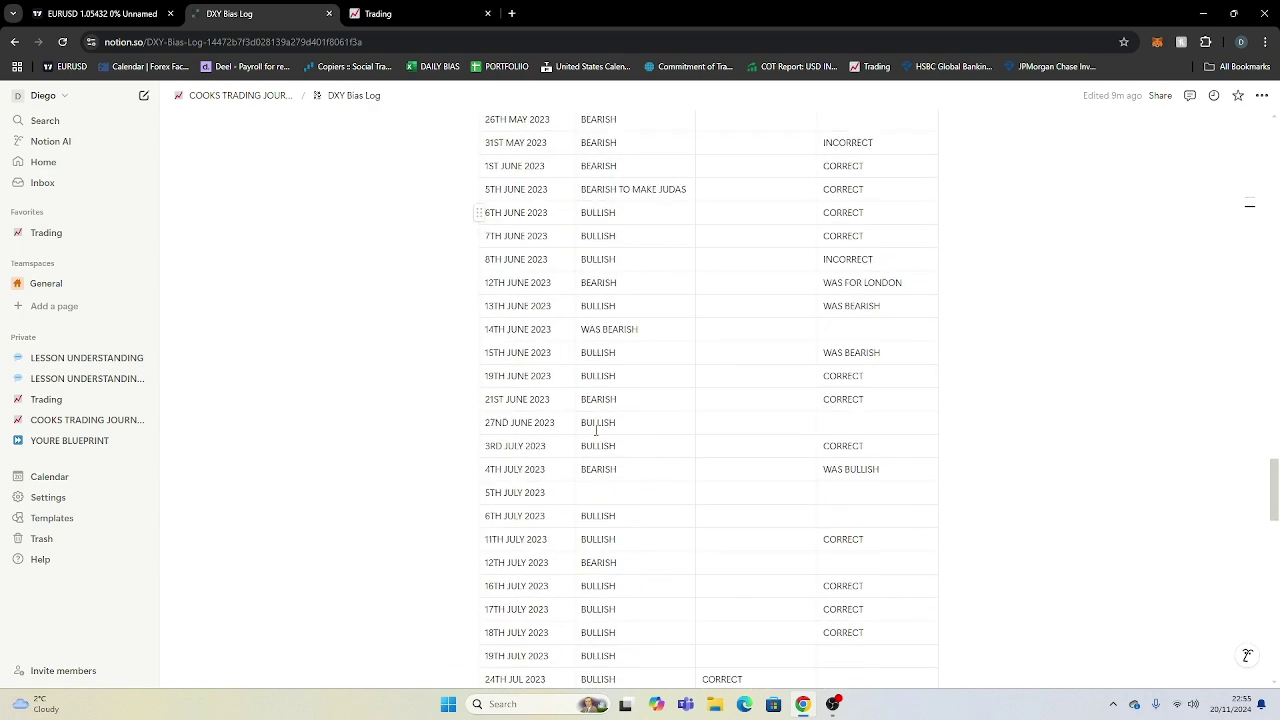
scroll(593, 524, up, 12)
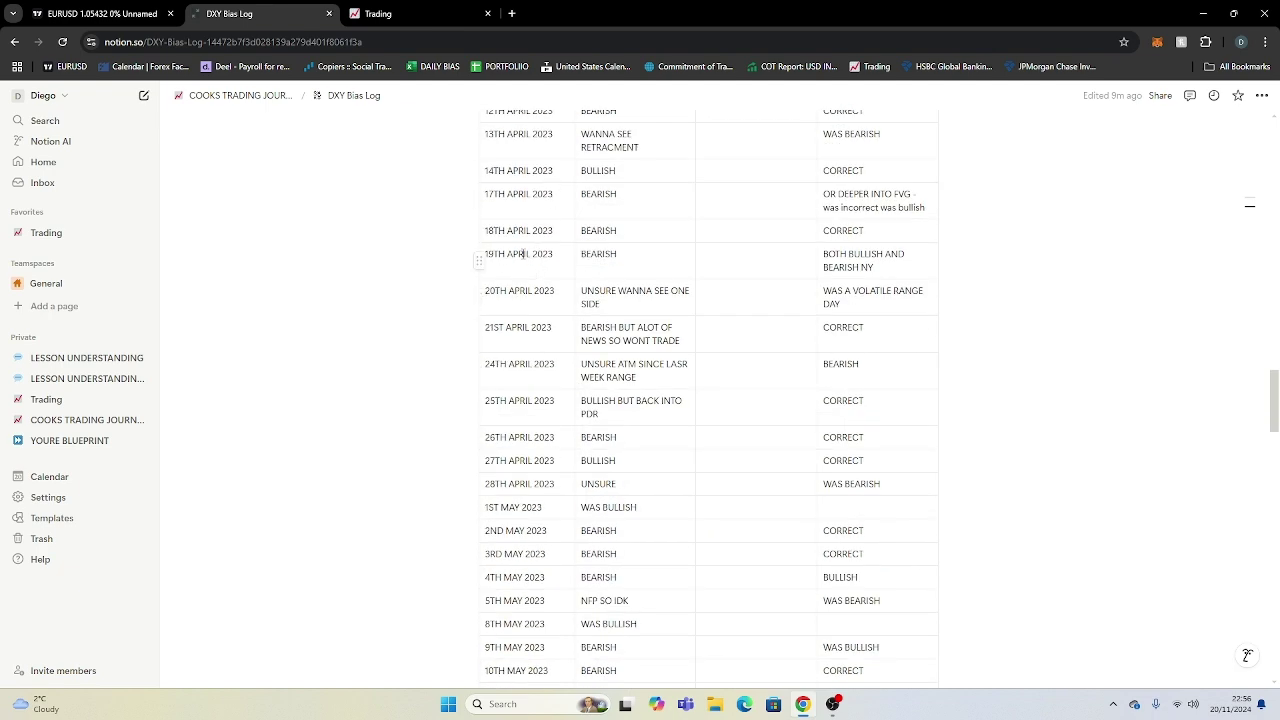
Step: Compare the recorded bias with the outcome for the 19 April and 3, 4 and 5 May 2023 rows of the daily table
click(582, 254)
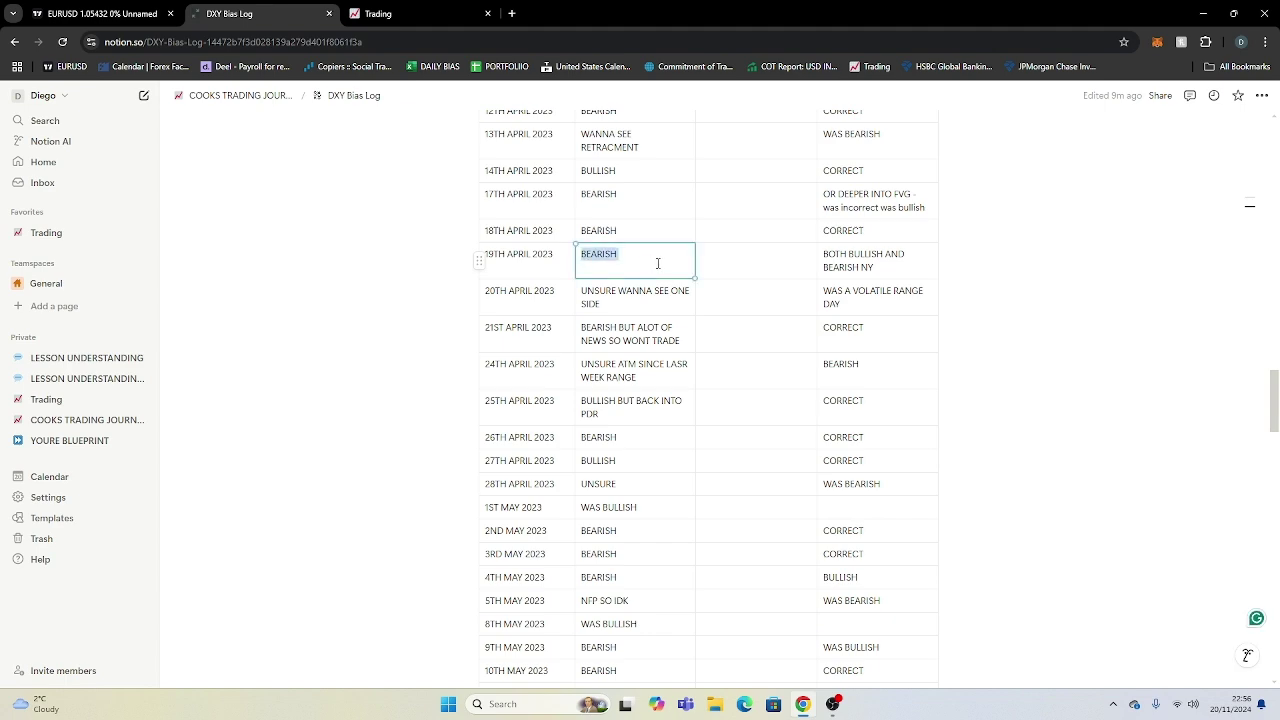
scroll(487, 465, down, 2)
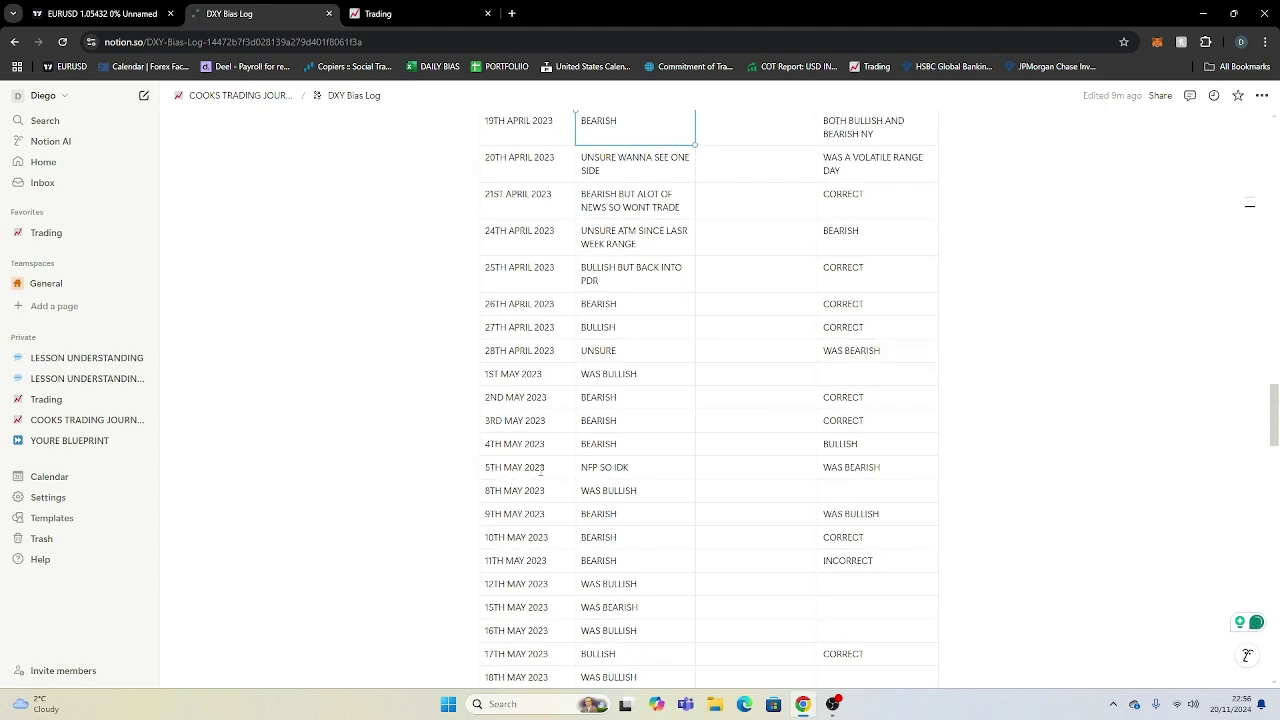
click(579, 467)
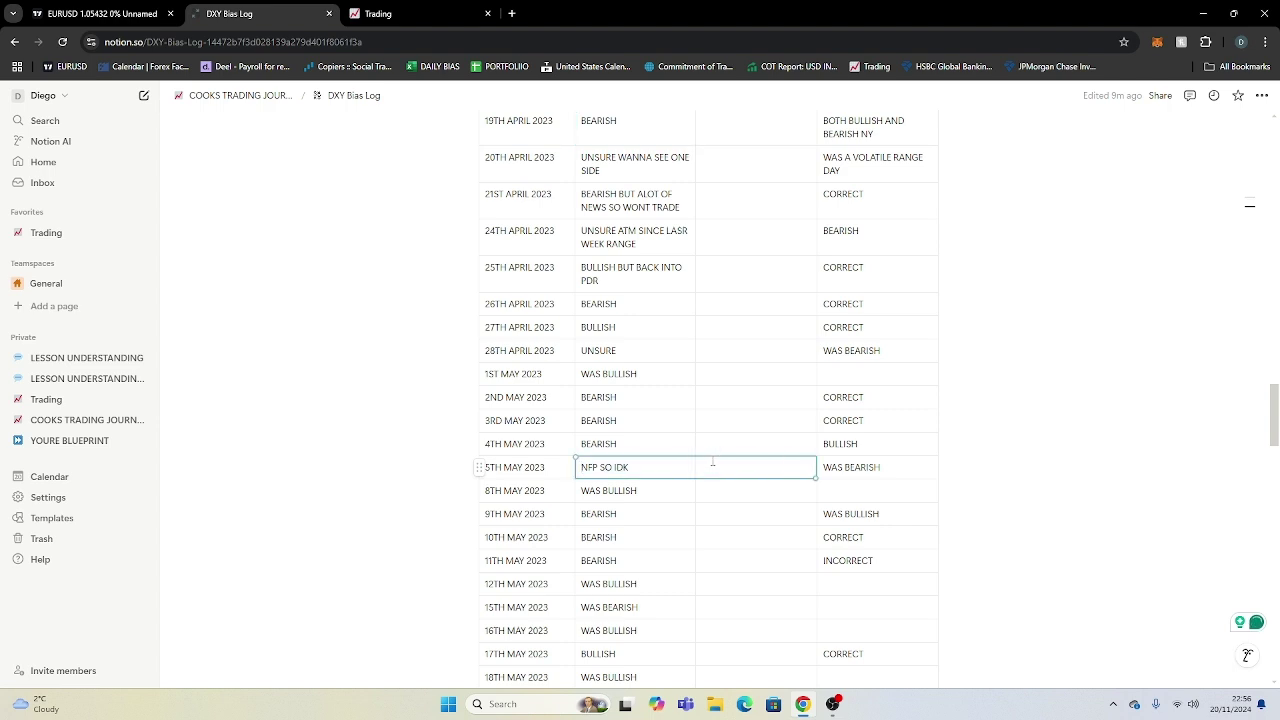
triple_click(815, 467)
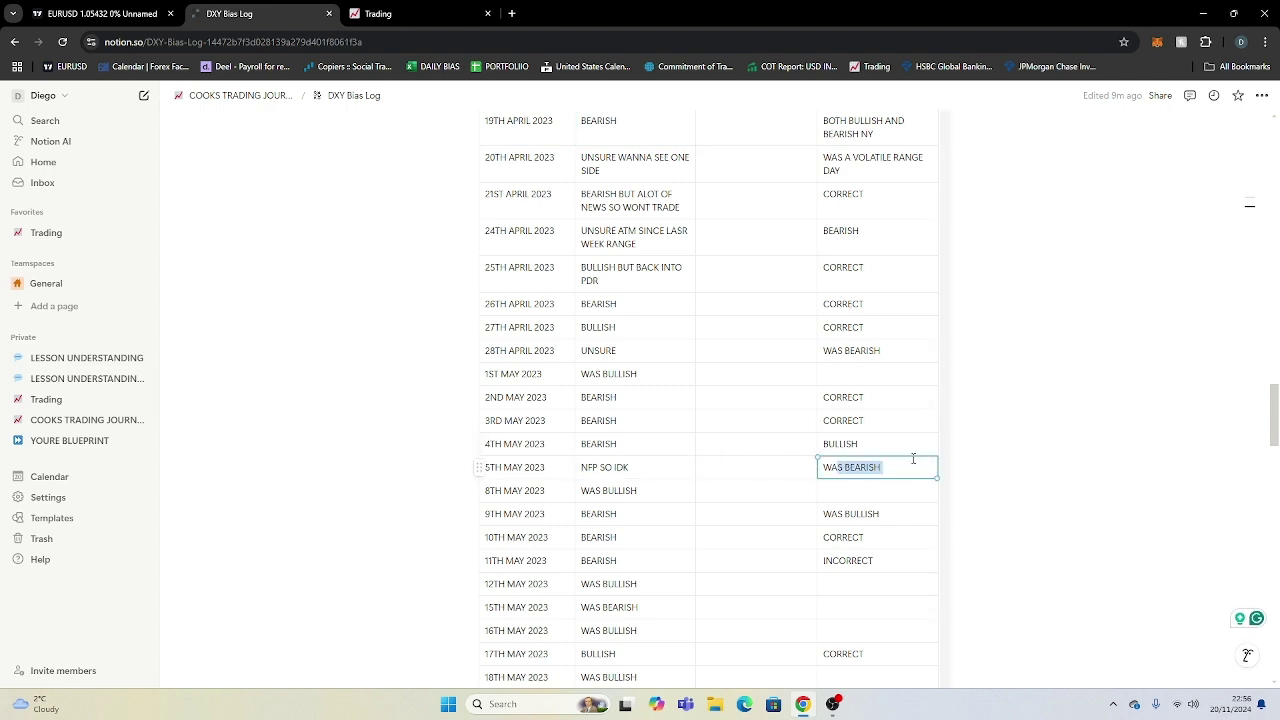
click(704, 444)
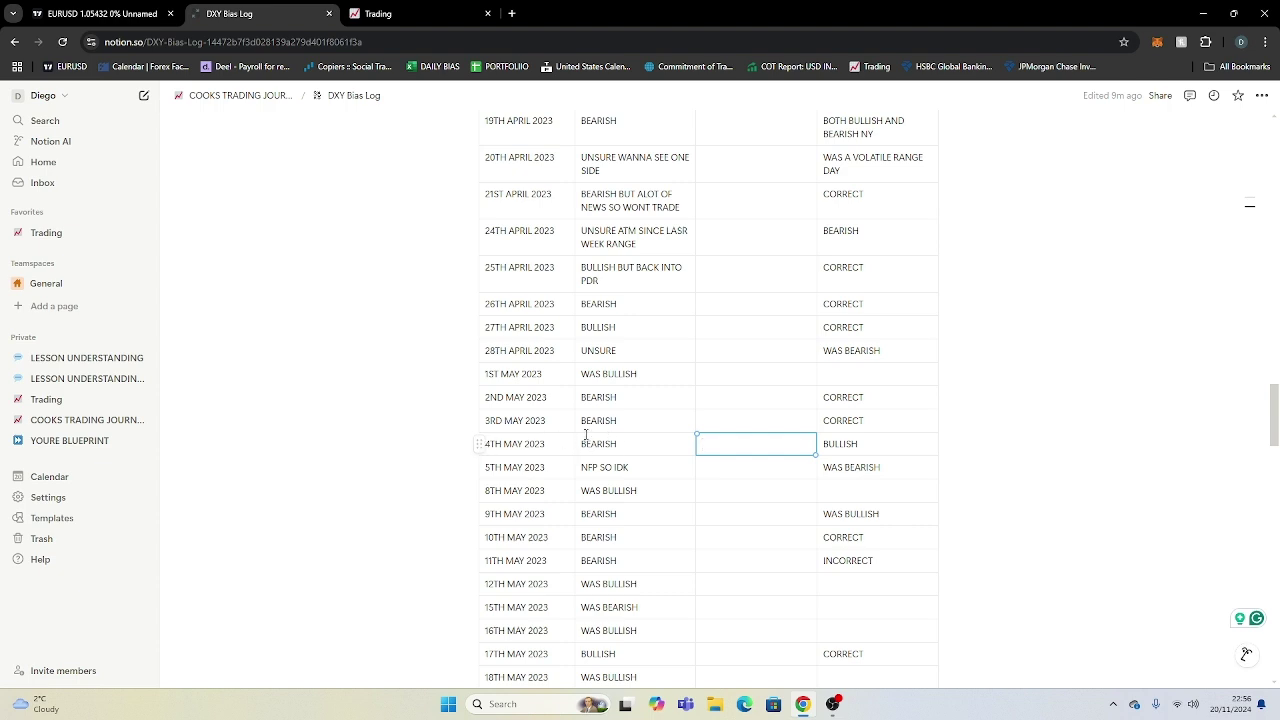
drag(583, 443, 639, 445)
click(640, 445)
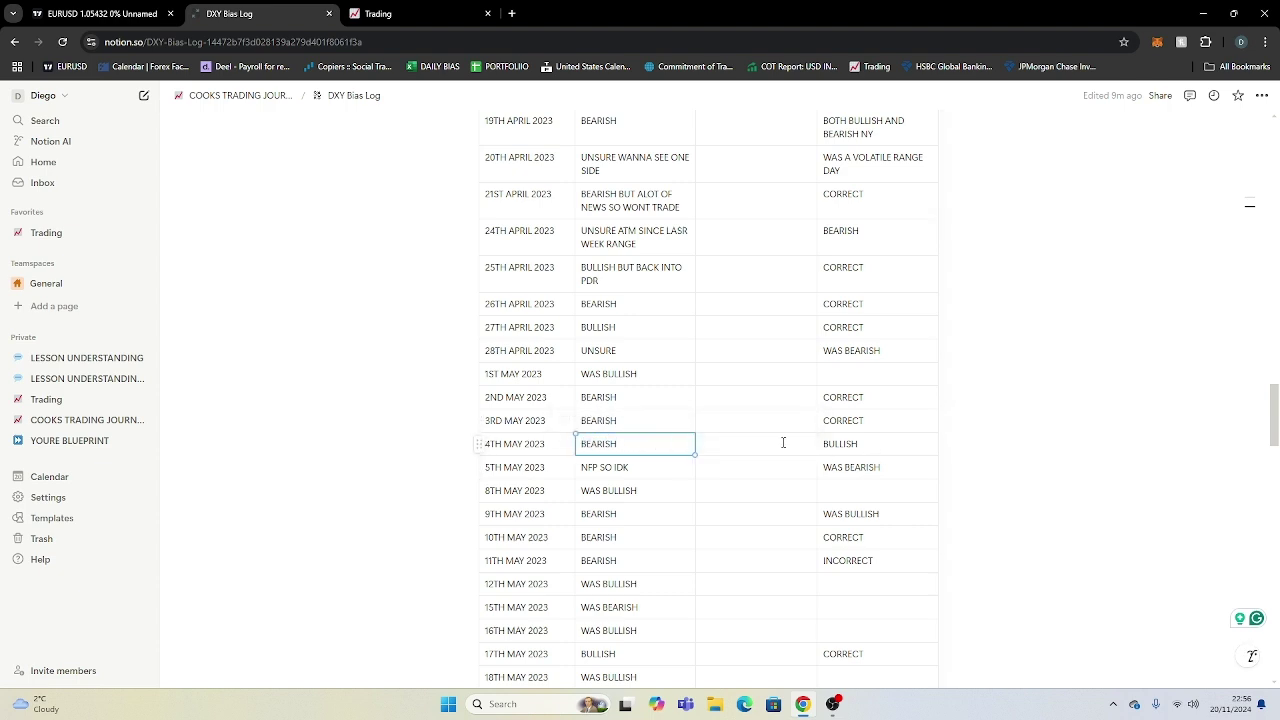
drag(822, 443, 864, 446)
click(866, 444)
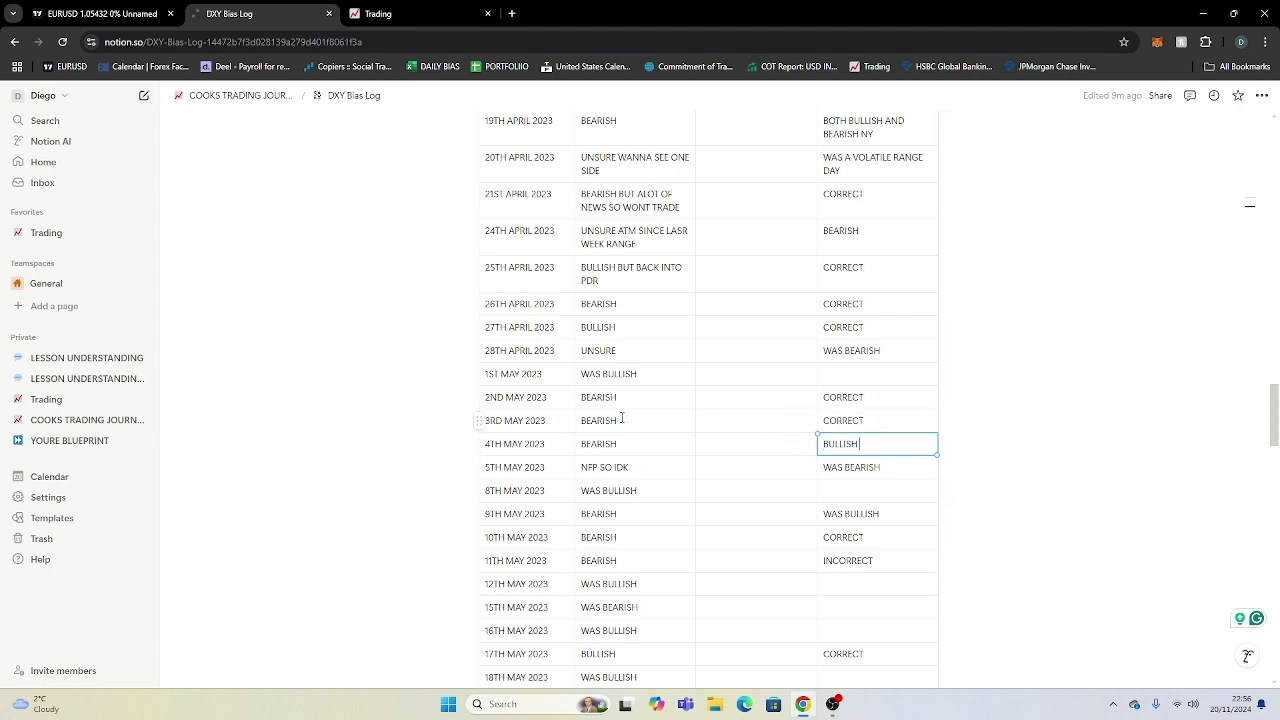
drag(583, 420, 617, 420)
drag(822, 420, 866, 420)
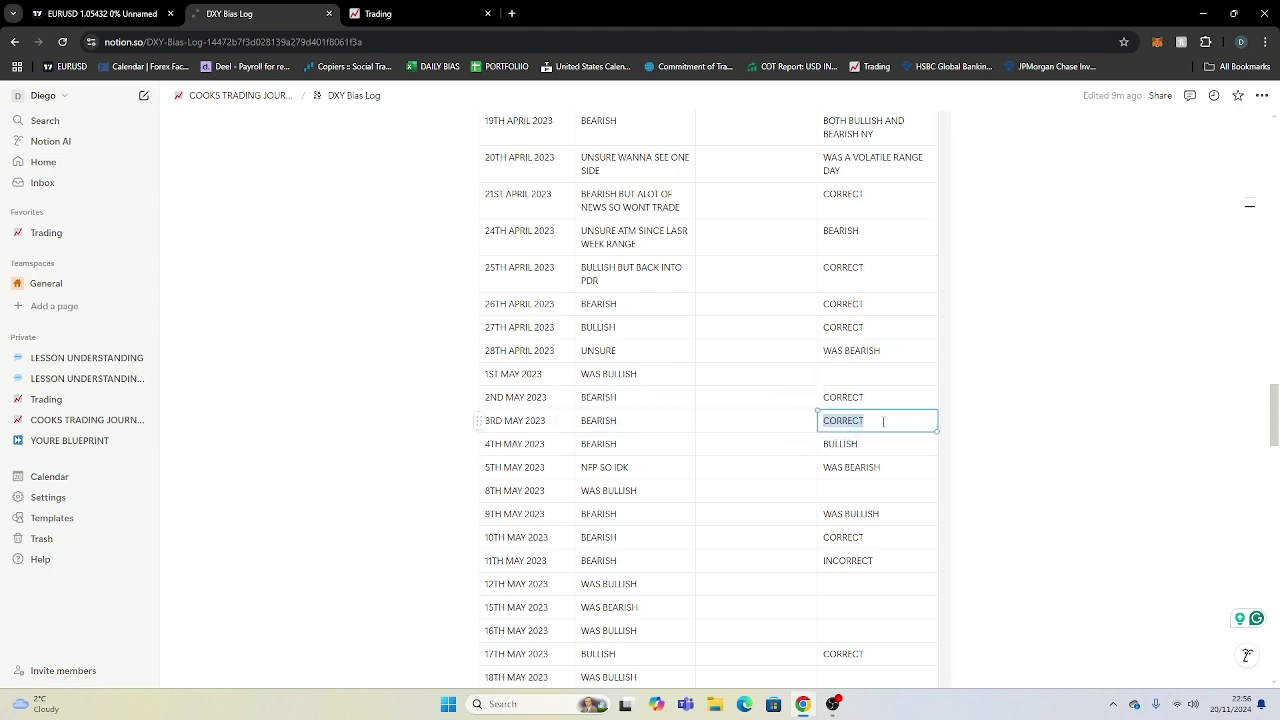
Step: Review the last daily bias entries, check the DXY chart in TradingView, and return to the log to view the WEEKLY CANDLE BIAS table
scroll(718, 442, down, 15)
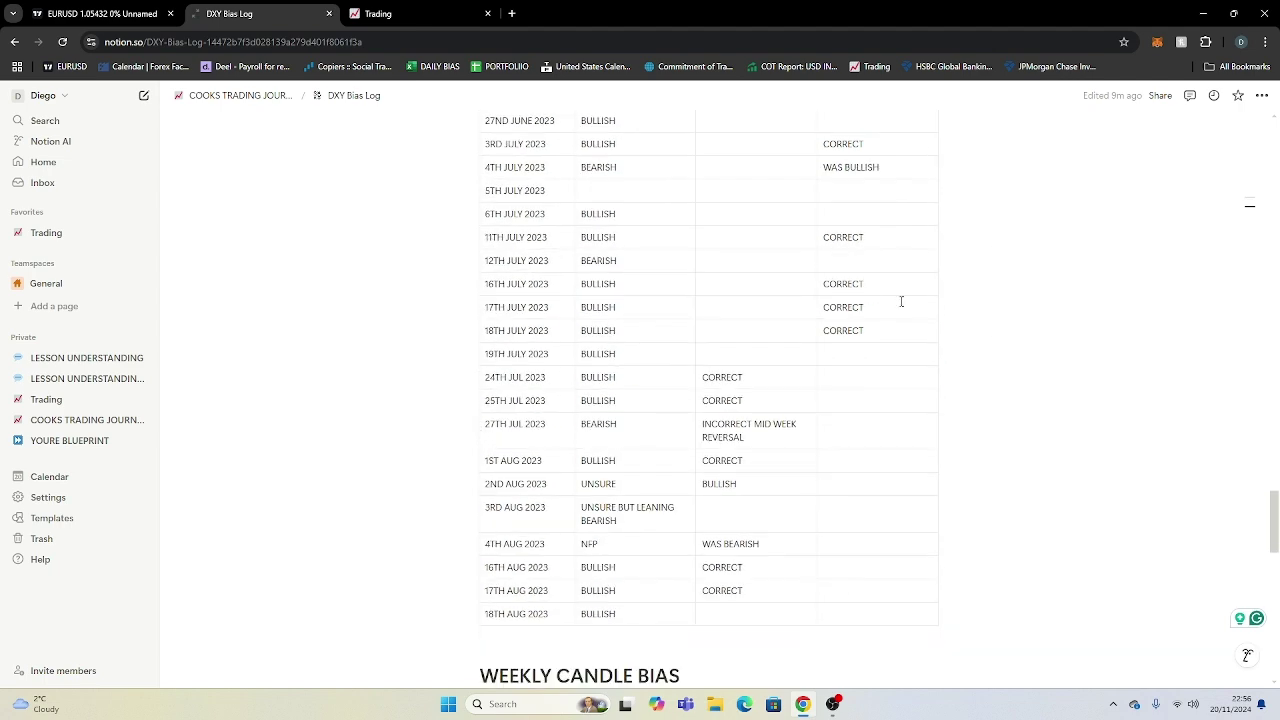
scroll(632, 397, up, 4)
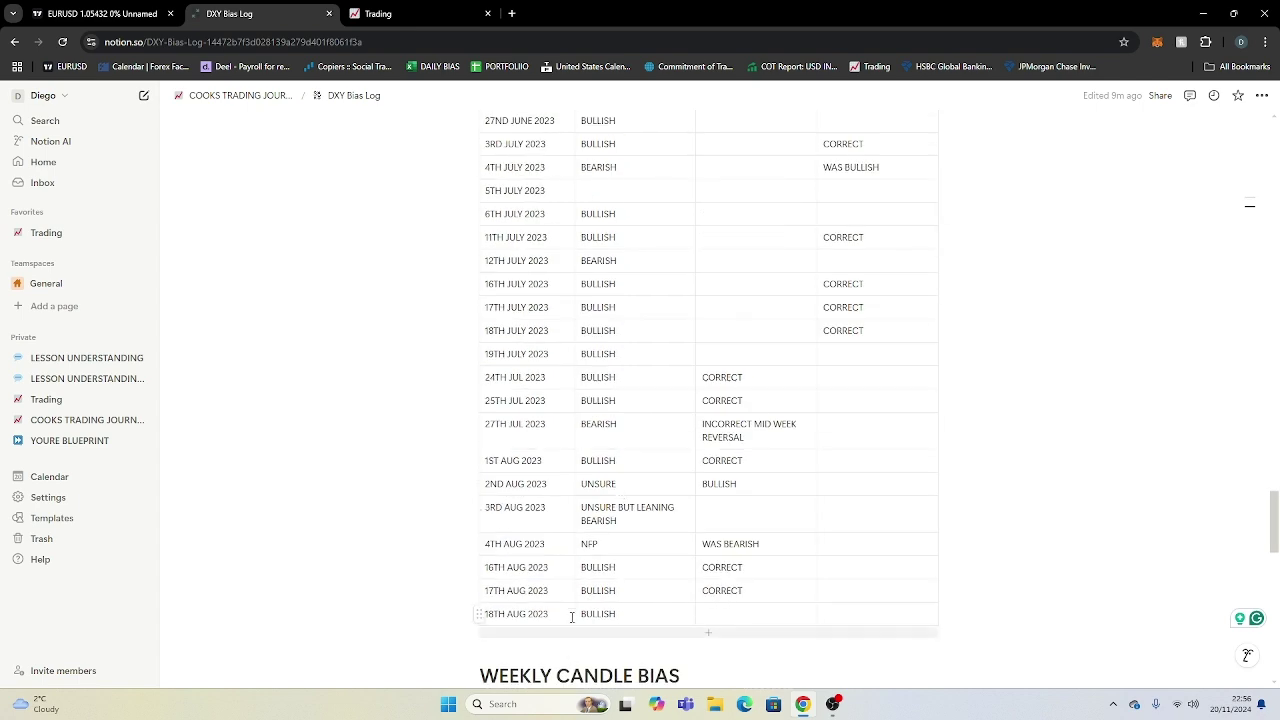
click(100, 13)
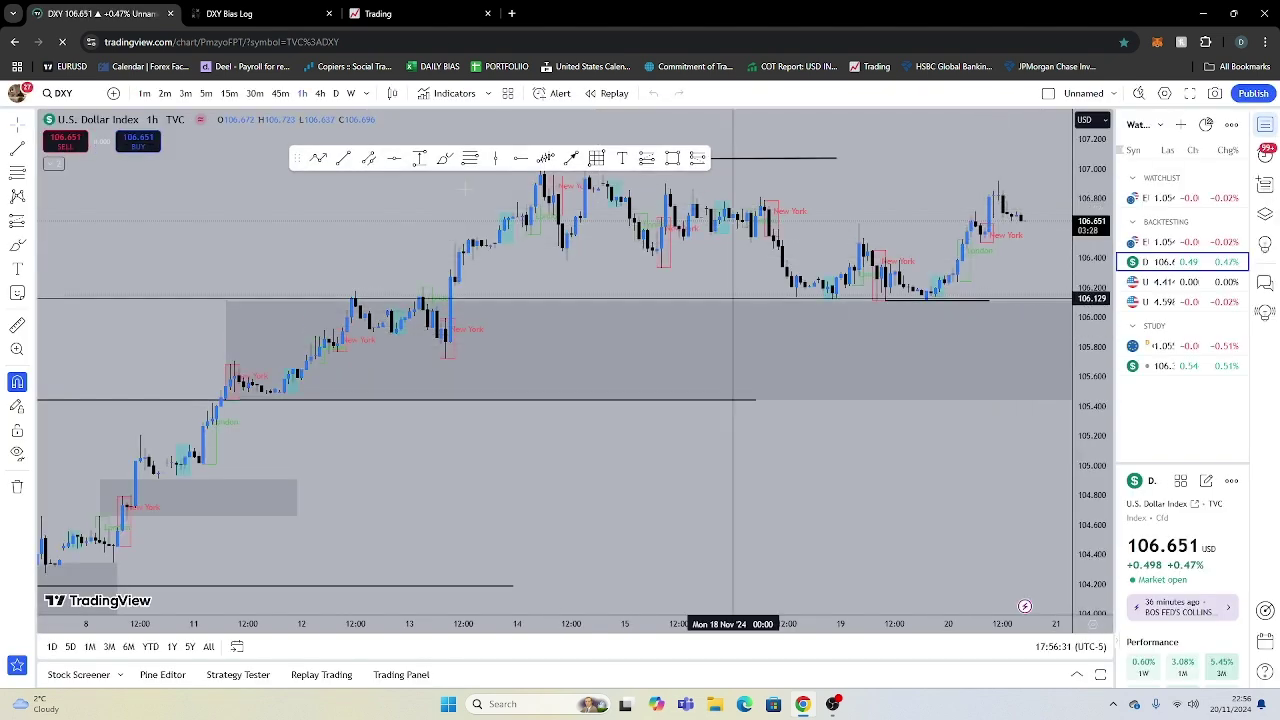
click(212, 13)
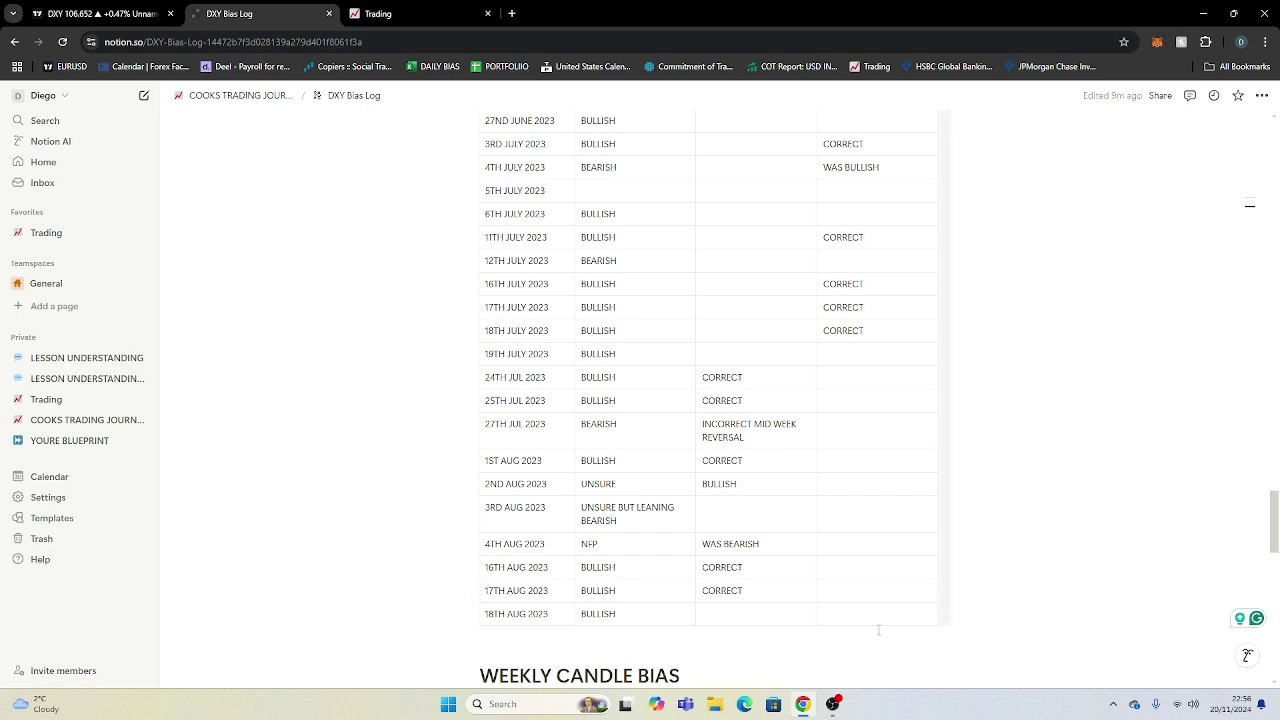
scroll(789, 543, down, 1)
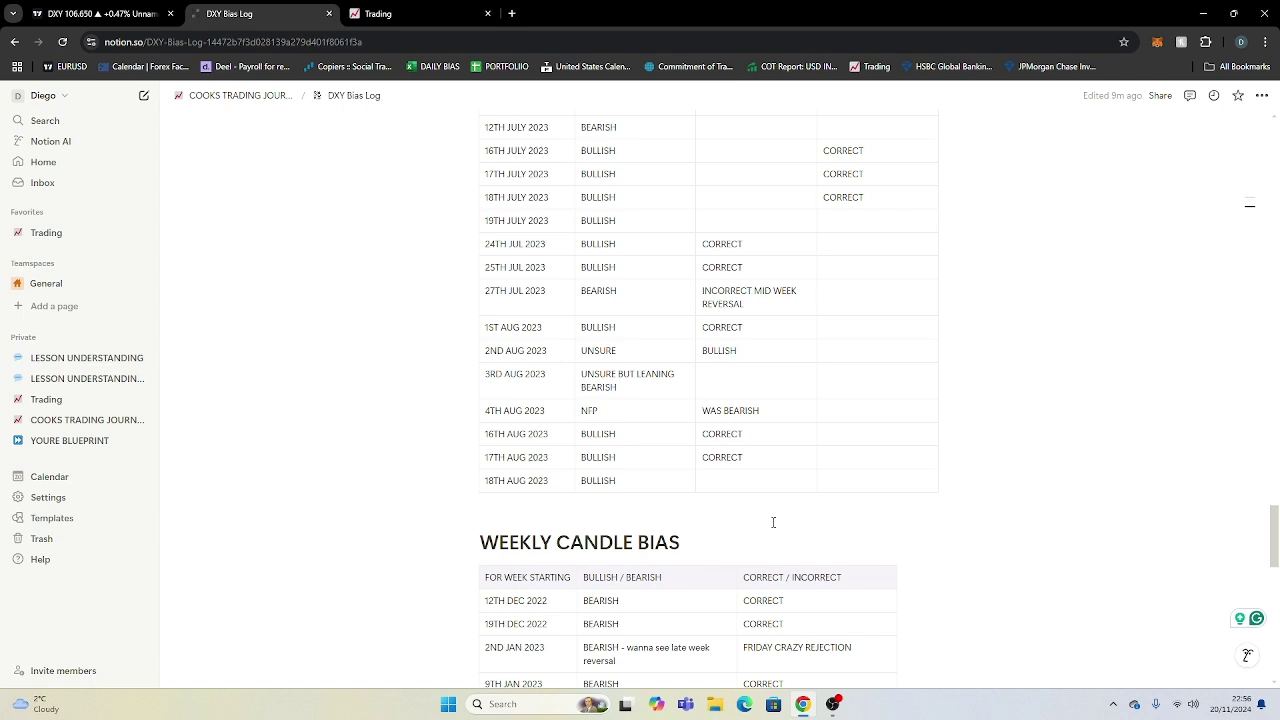
scroll(773, 522, down, 1)
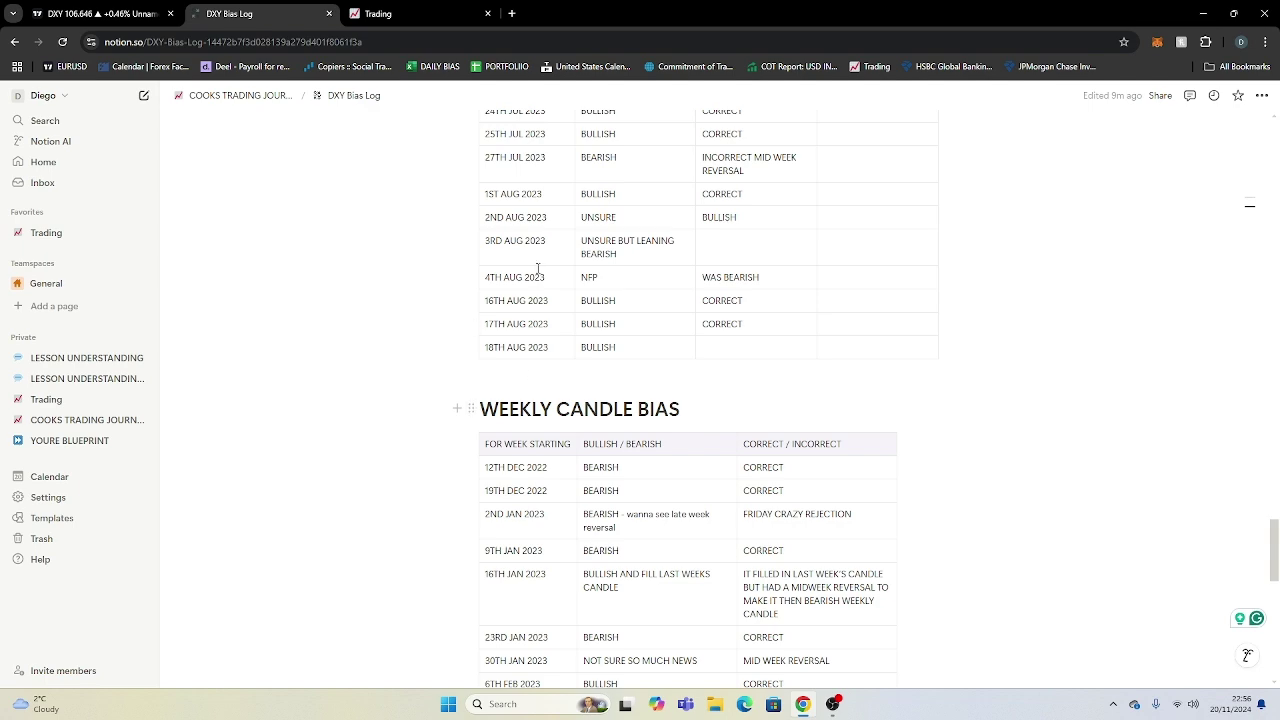
Step: Look over the WEEKLY CANDLE BIAS table, glance at the DXY chart in TradingView, and return to the template's main page in Notion
scroll(538, 270, up, 4)
scroll(611, 280, down, 3)
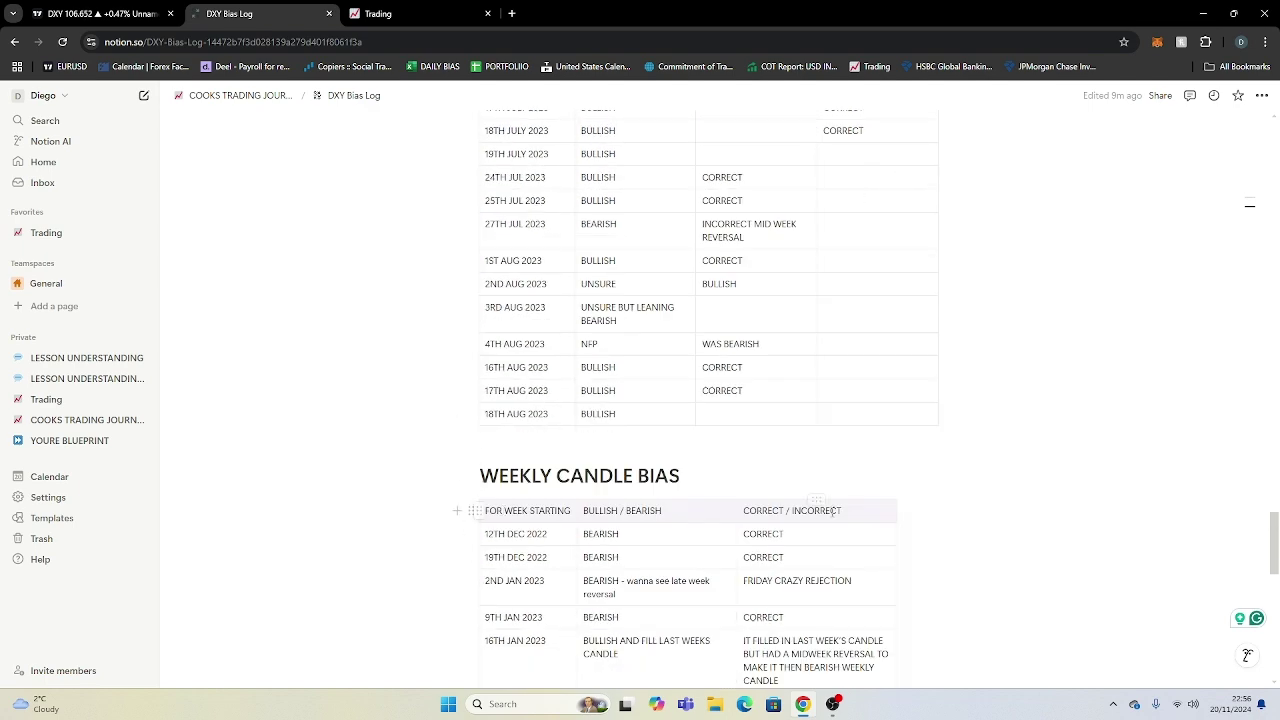
scroll(832, 511, down, 3)
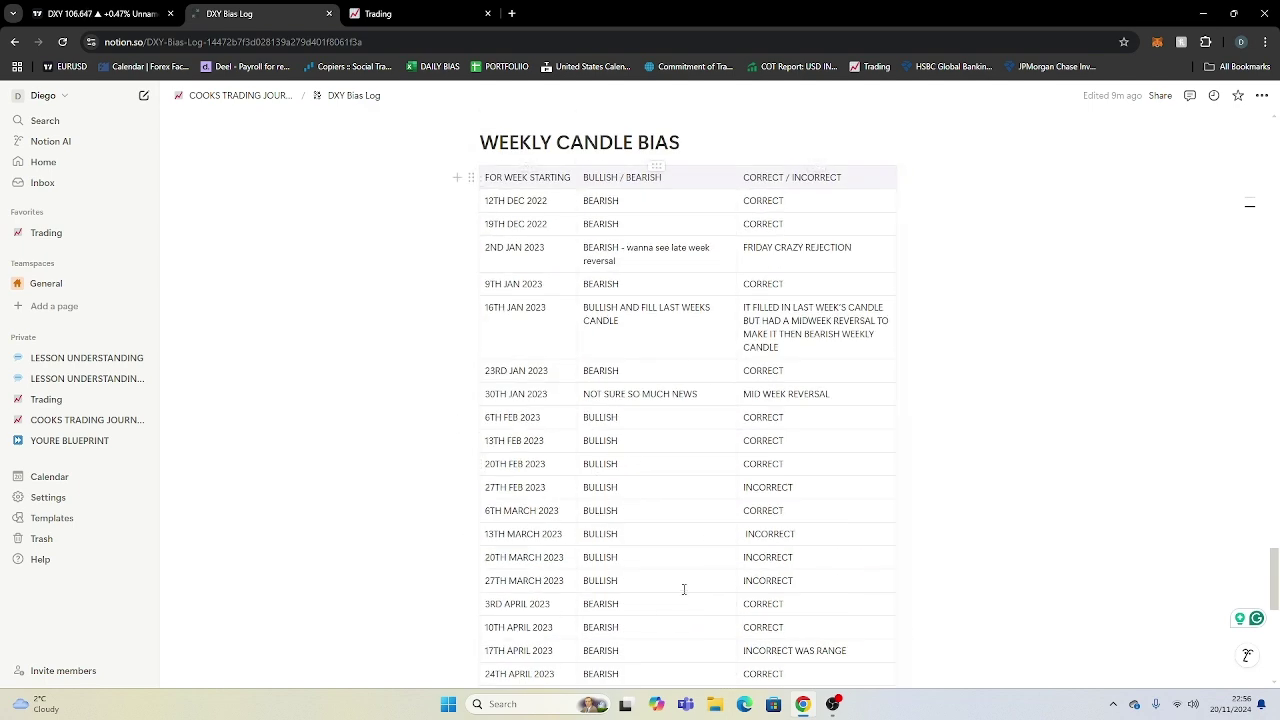
click(100, 13)
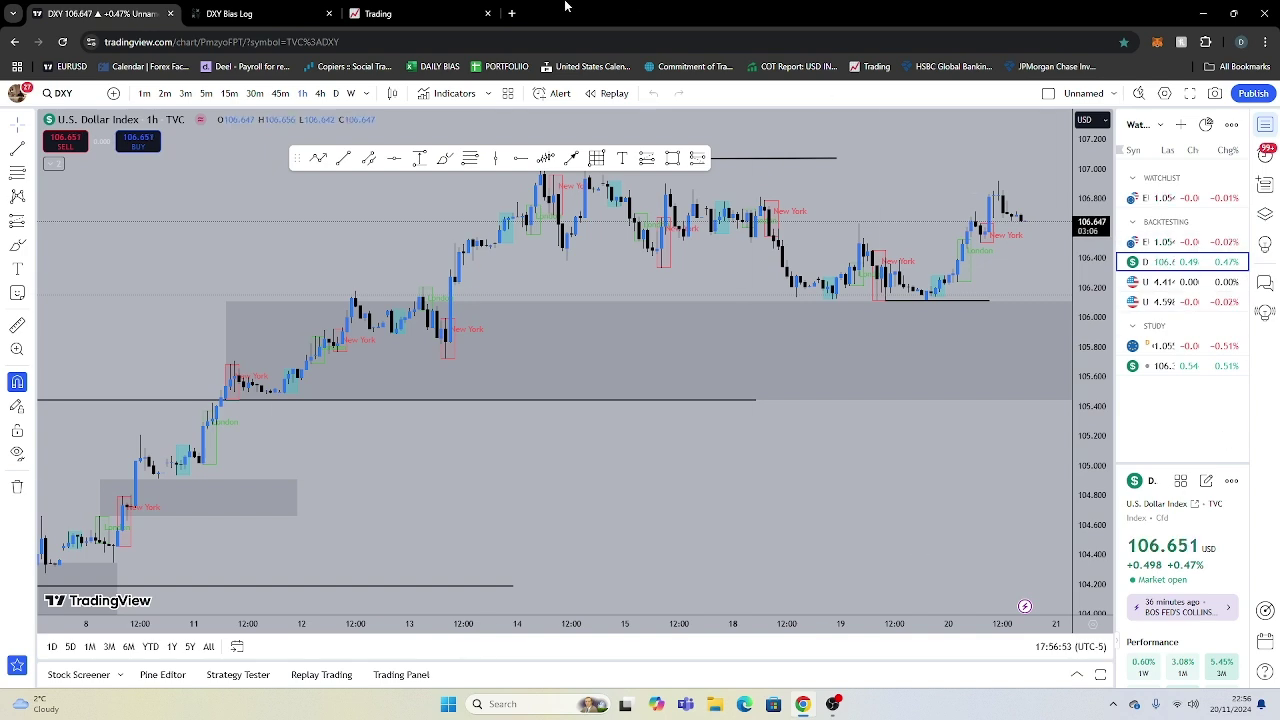
click(229, 13)
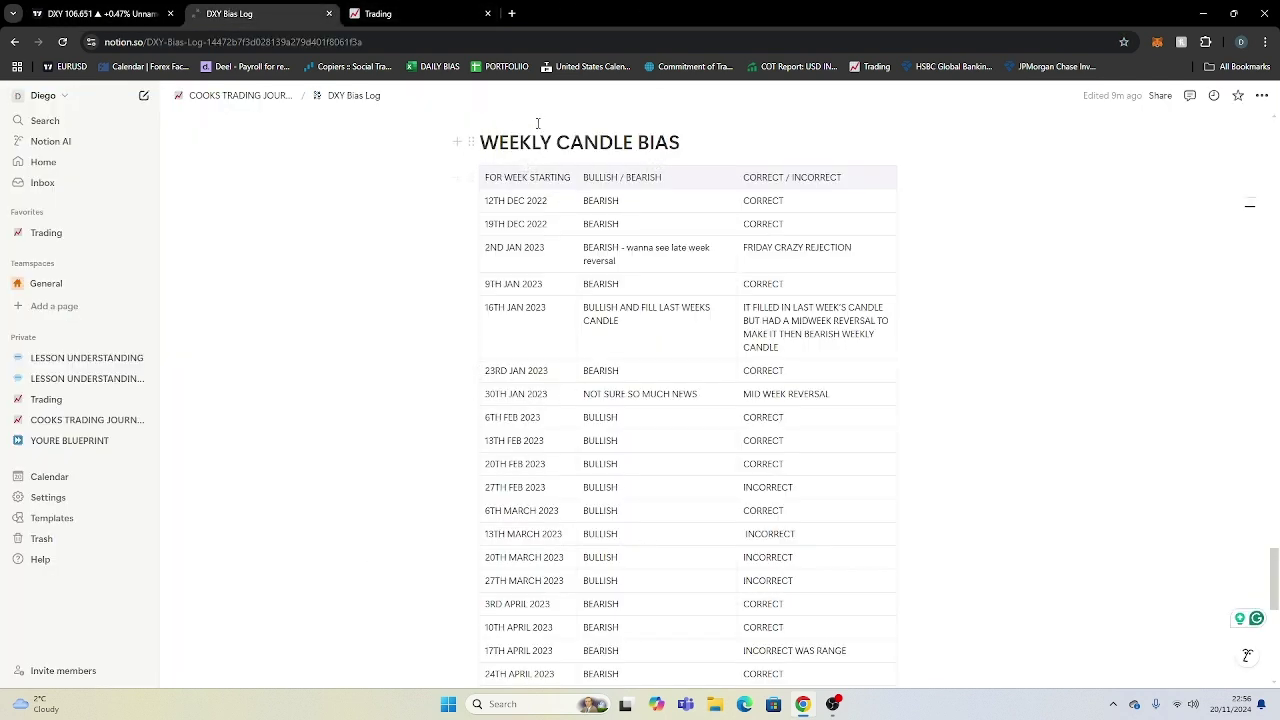
click(240, 95)
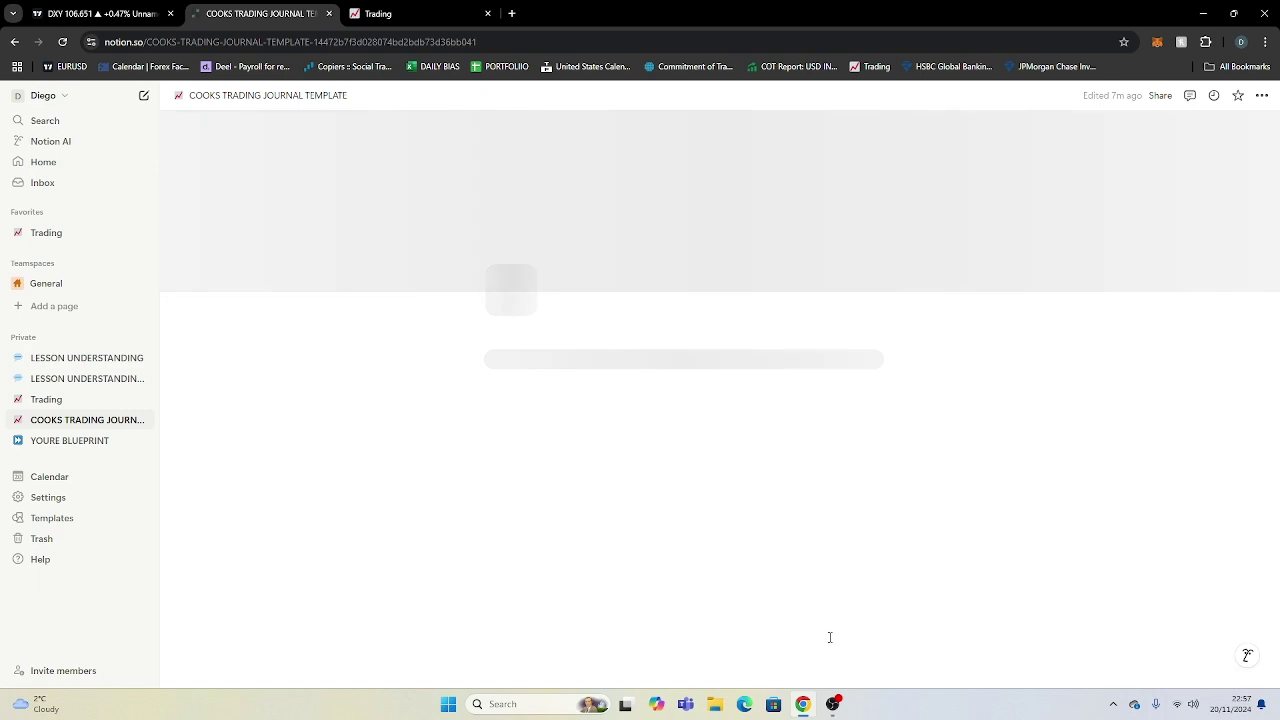
Step: Look through the template's 2024 and 2025 monthly trade lists and open the 2024 JAN TRADES page
scroll(837, 520, down, 3)
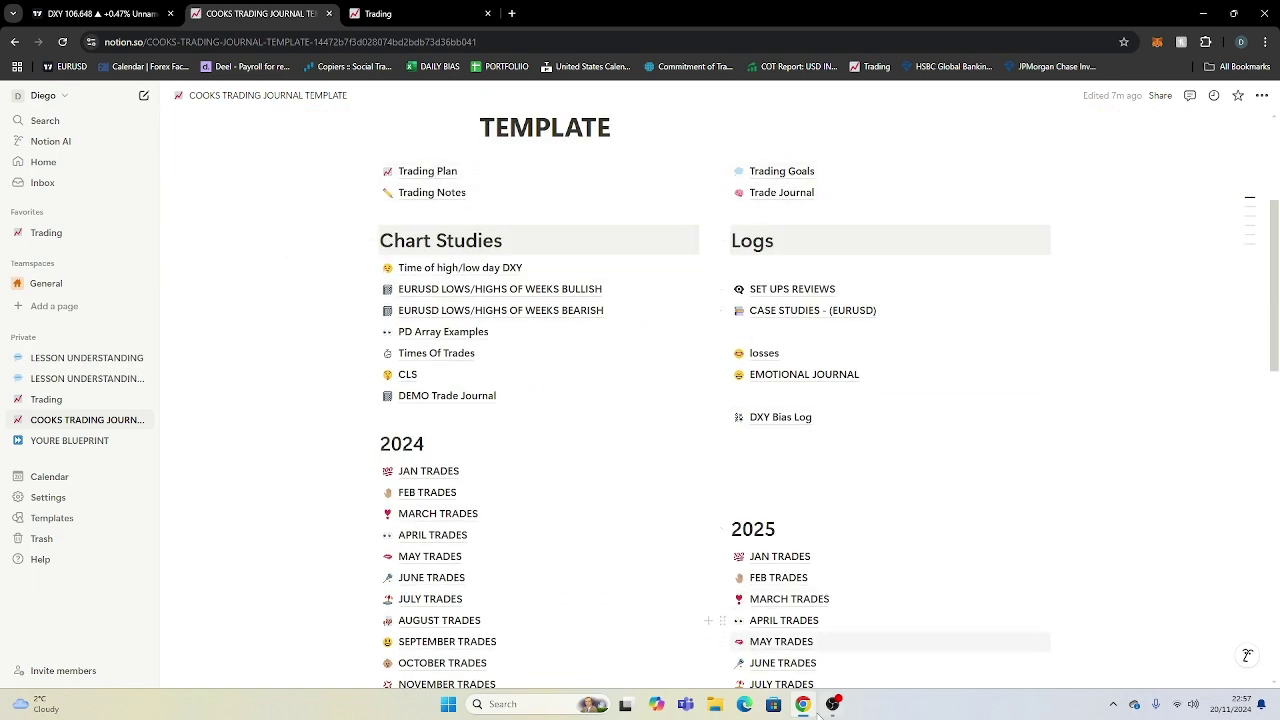
click(810, 708)
click(803, 706)
click(831, 706)
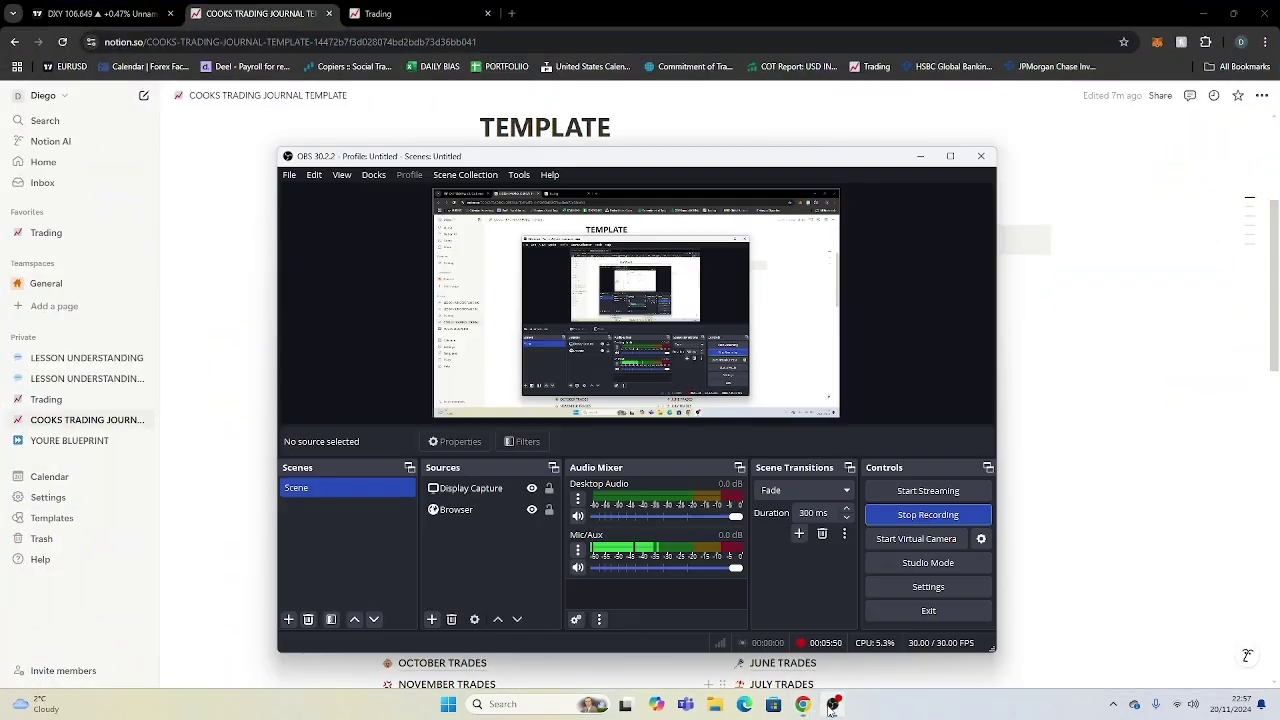
click(1052, 610)
scroll(866, 403, down, 1)
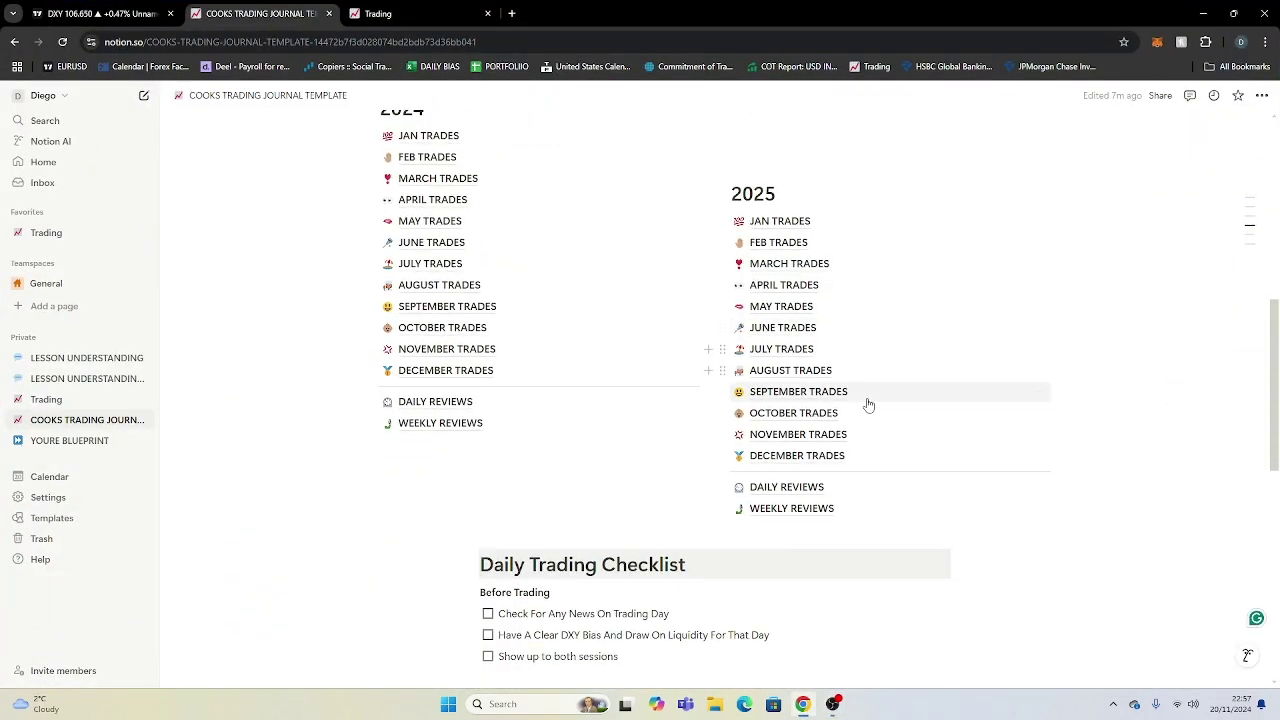
scroll(600, 380, up, 2)
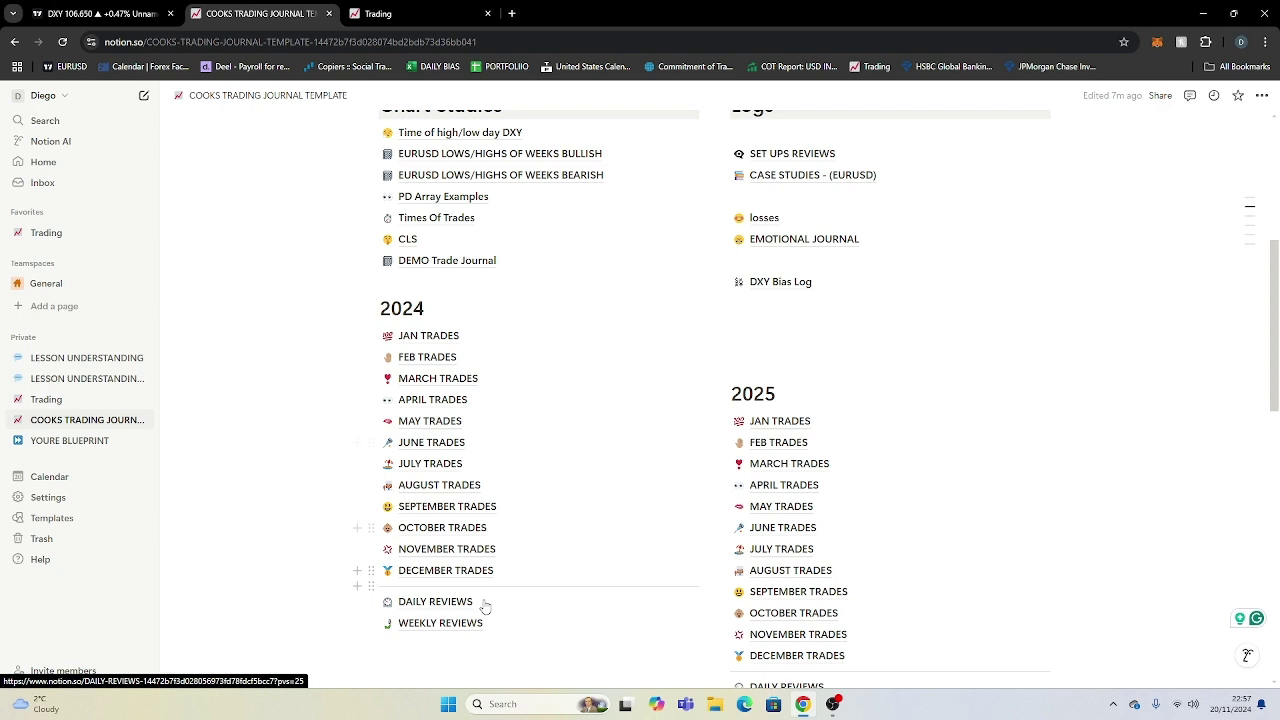
click(446, 337)
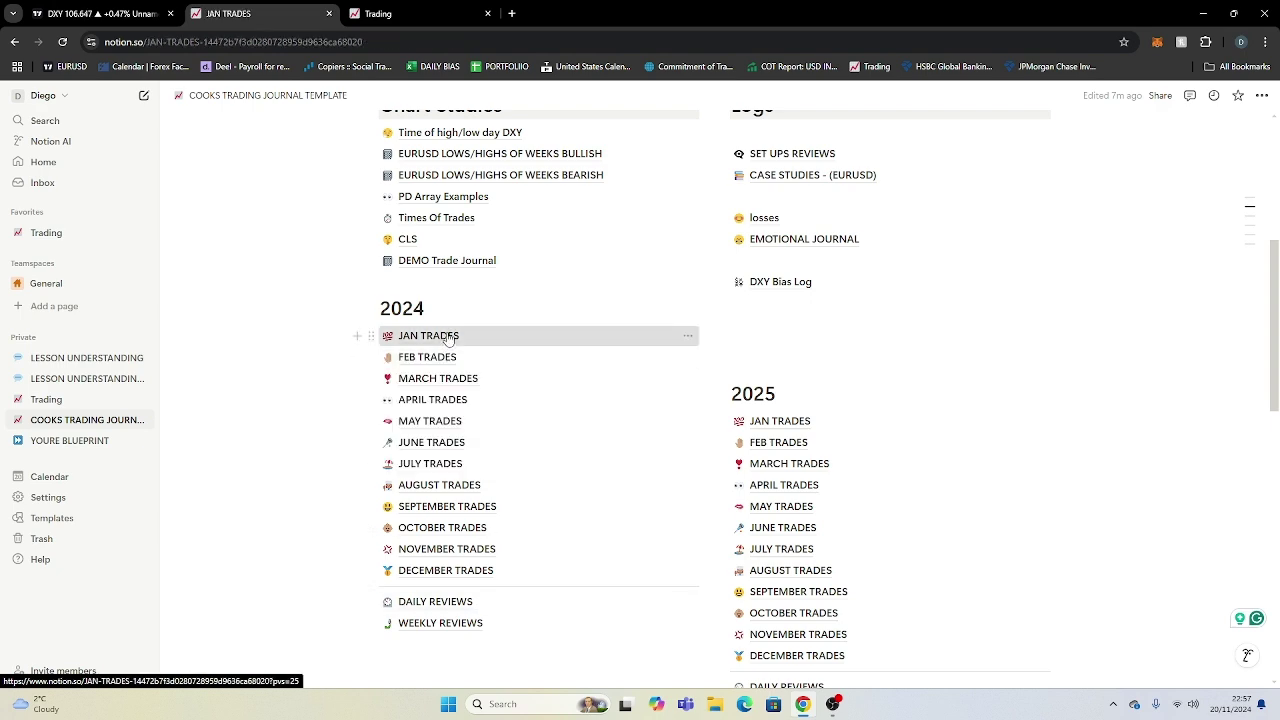
Step: Switch to TradingView and load the Euro FX Futures chart from the watchlist's STUDY section
click(100, 13)
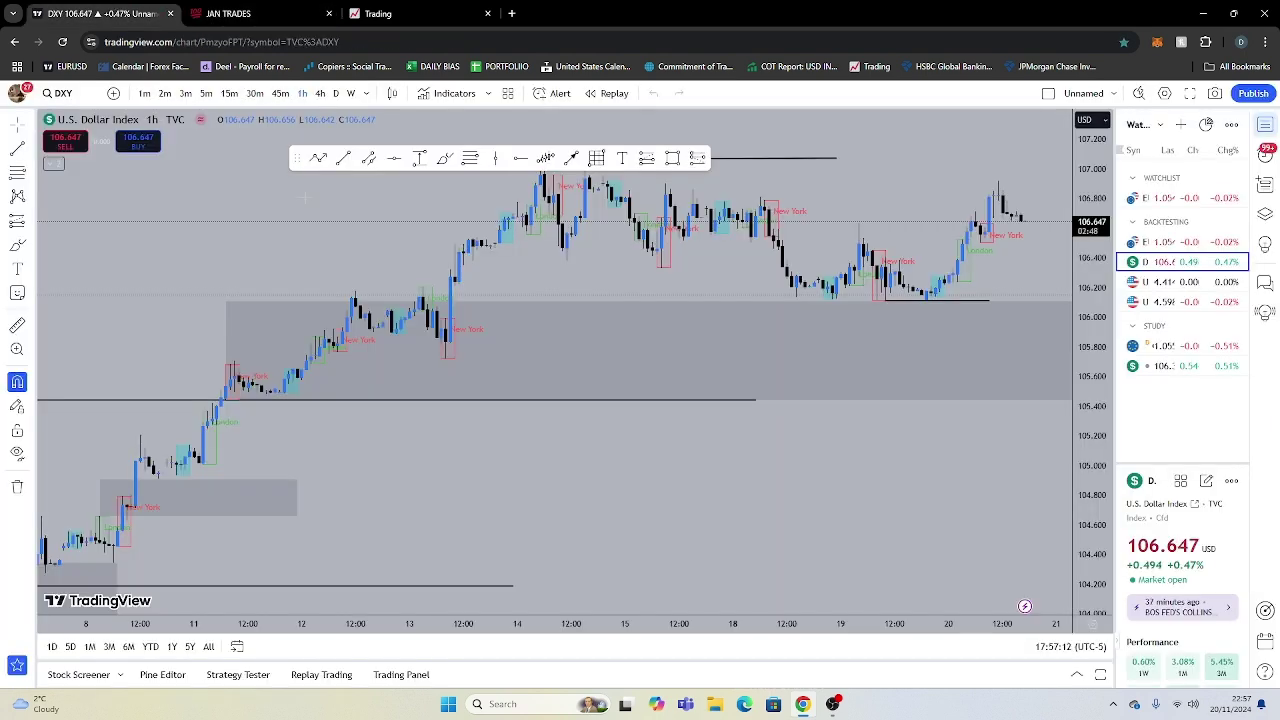
scroll(663, 400, right, 3)
key(Up)
key(Up)
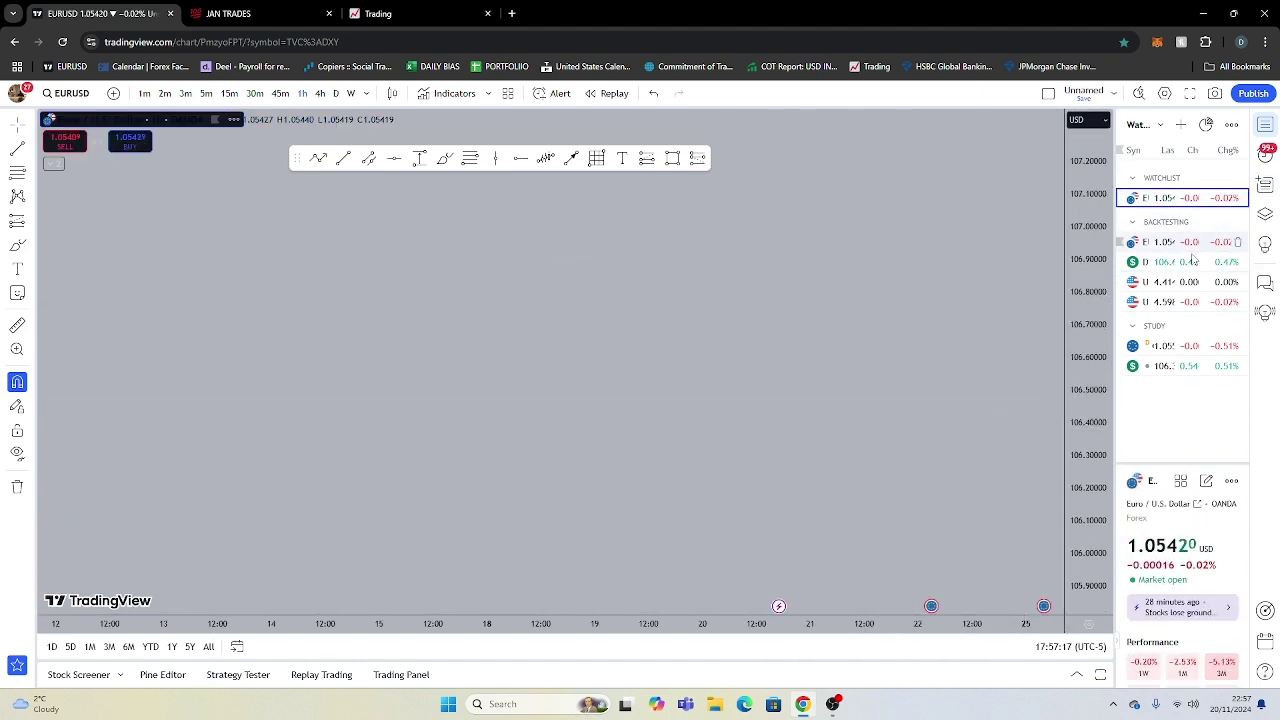
click(1176, 345)
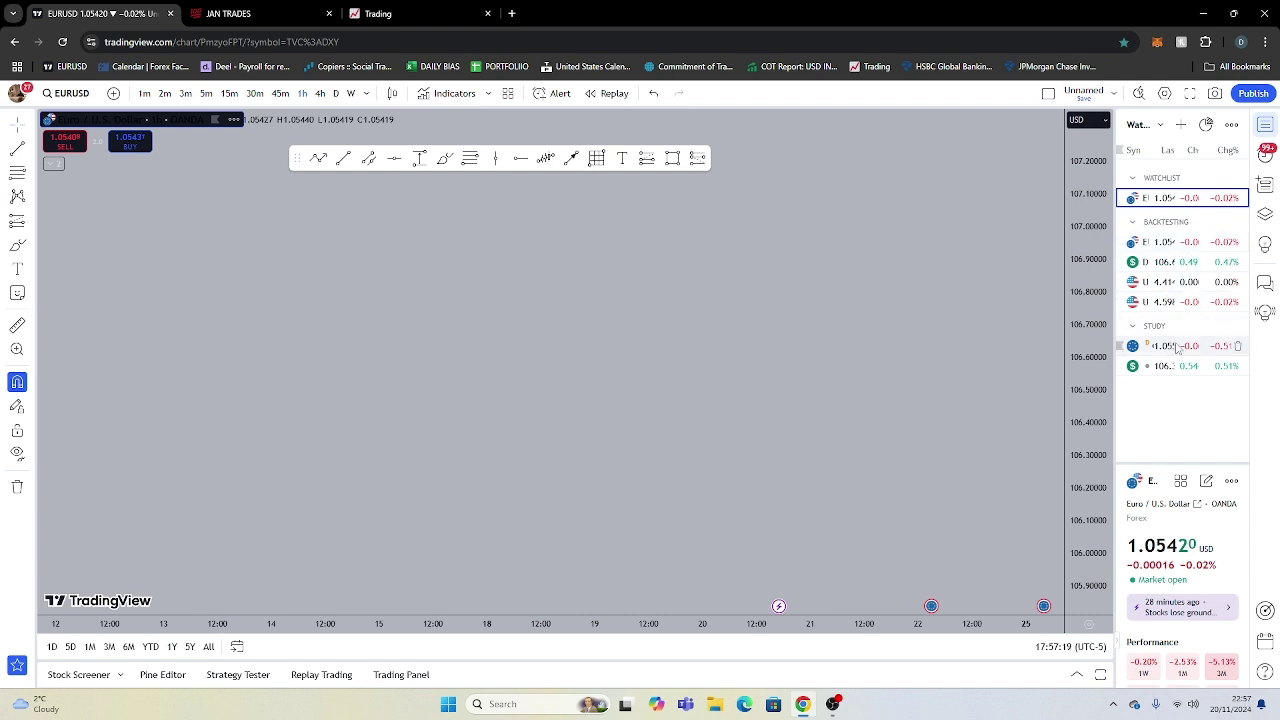
Step: Add a short position with entry 1.06085, stop 1.06425 and target 1.05675 on the Euro FX Futures chart, and capture a screenshot of it
click(697, 158)
click(671, 327)
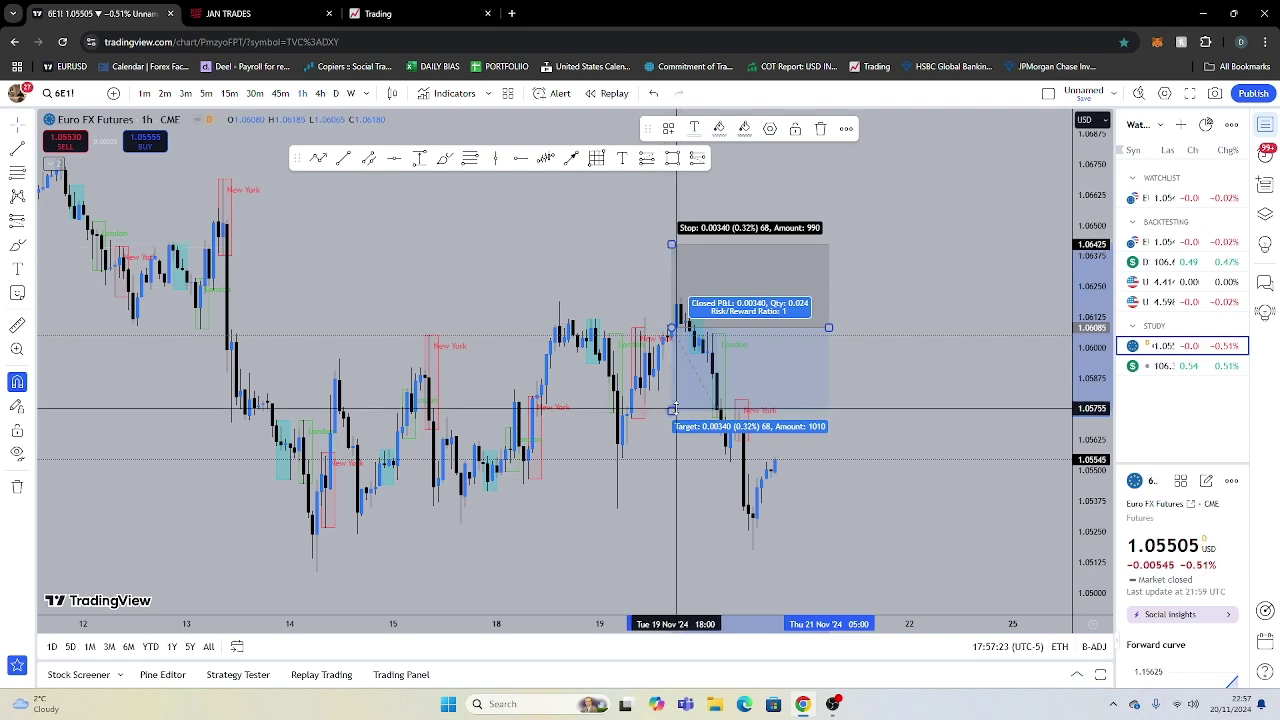
drag(671, 411, 671, 428)
click(626, 450)
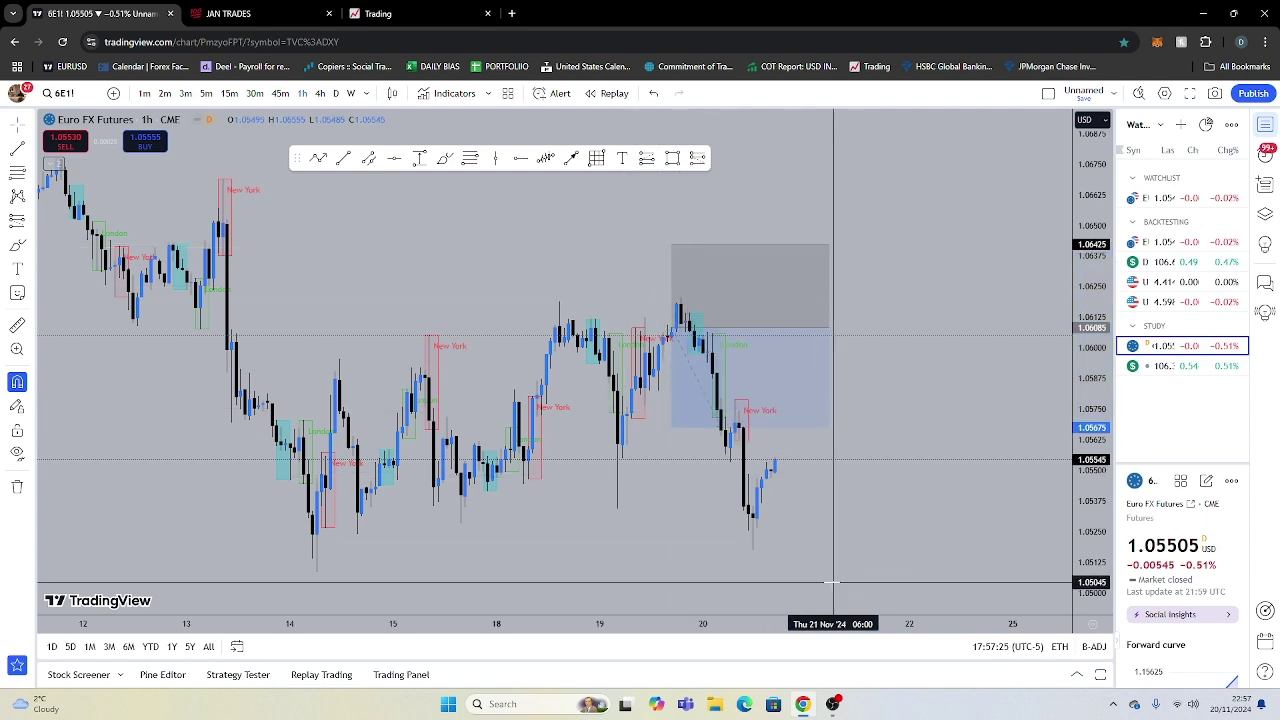
key(super+shift+s)
drag(849, 588, 368, 190)
Step: Switch to the personal Trading journal in Notion, open its 2024 JAN TRADES page, and review the JAN 2ND EURUSD entry
click(360, 13)
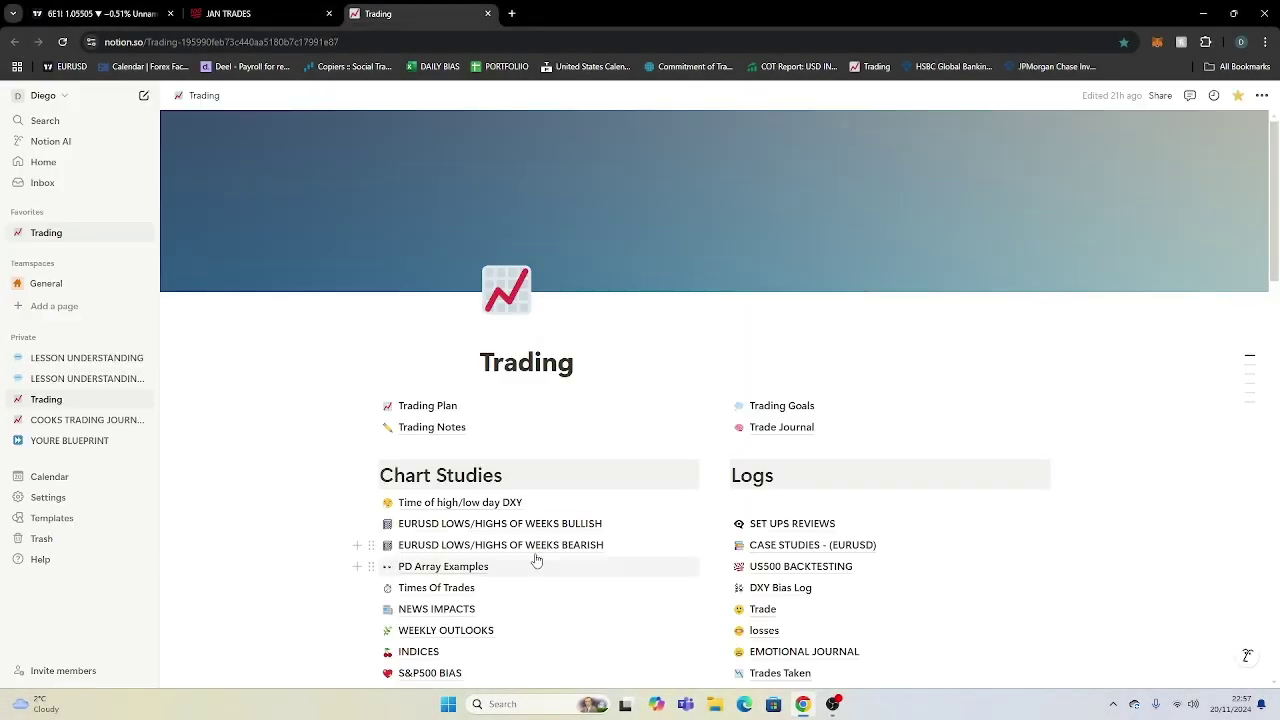
scroll(450, 540, down, 5)
click(424, 392)
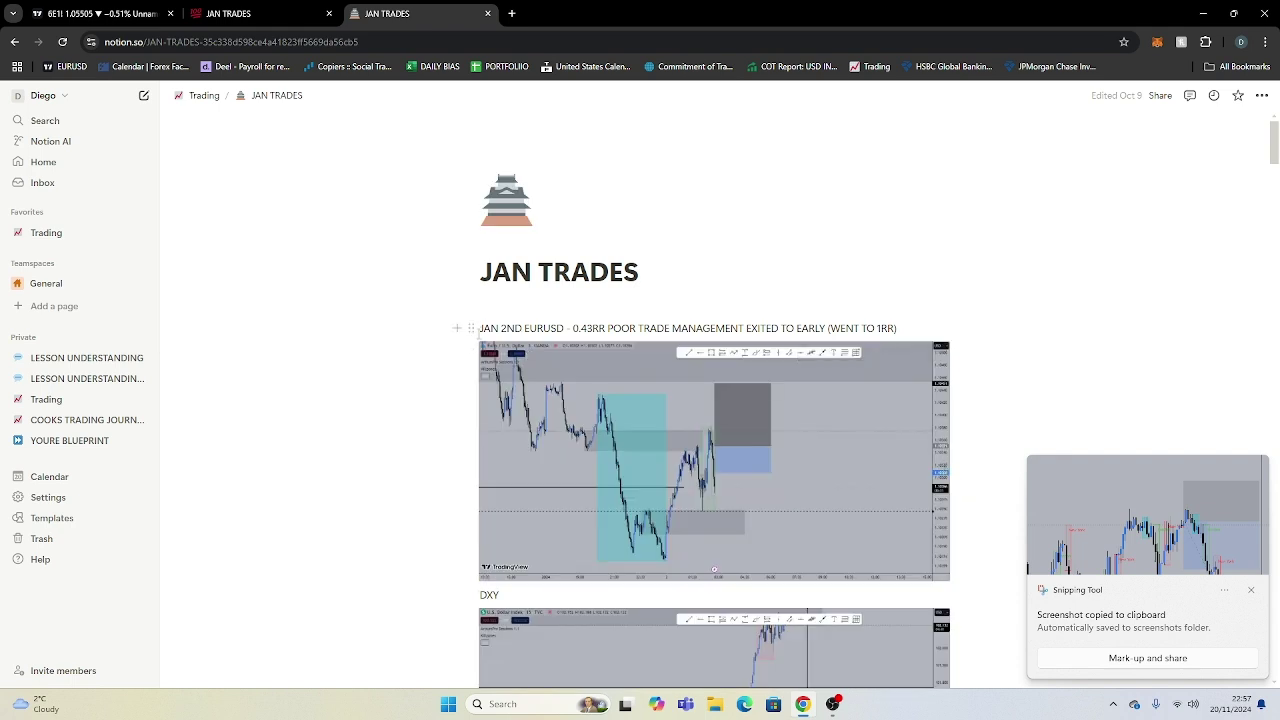
click(520, 336)
click(562, 316)
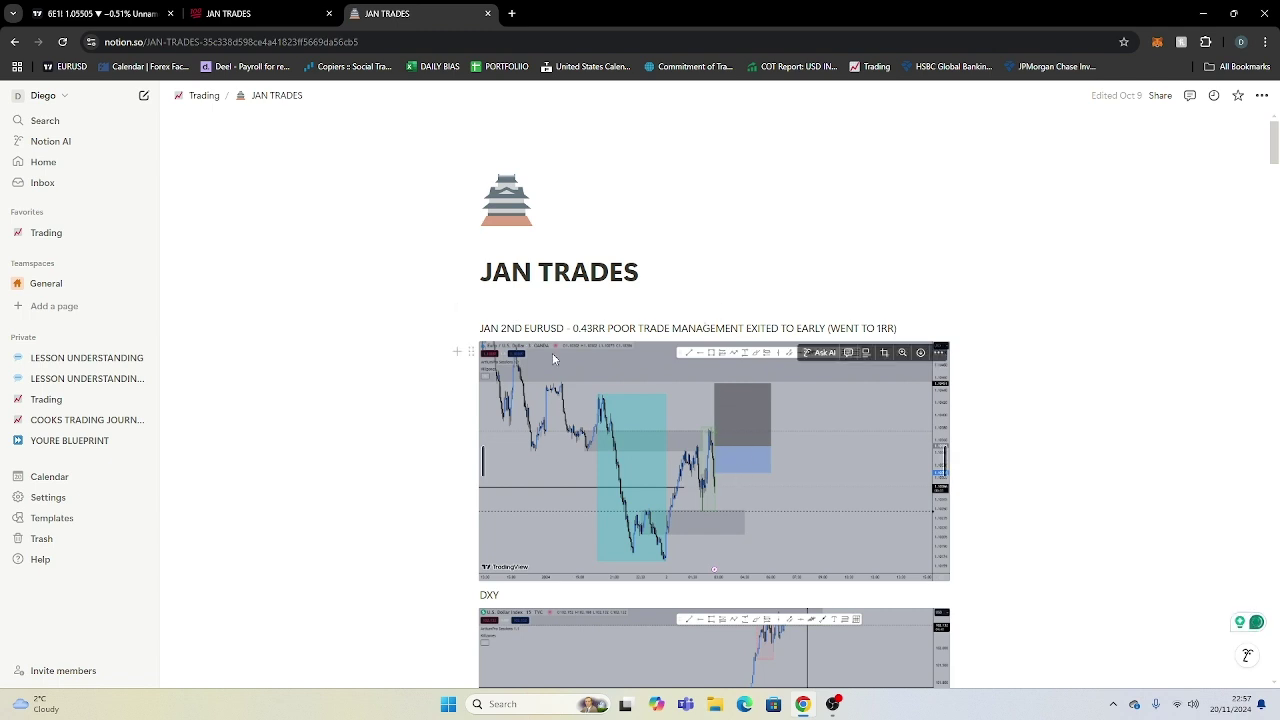
scroll(859, 365, down, 2)
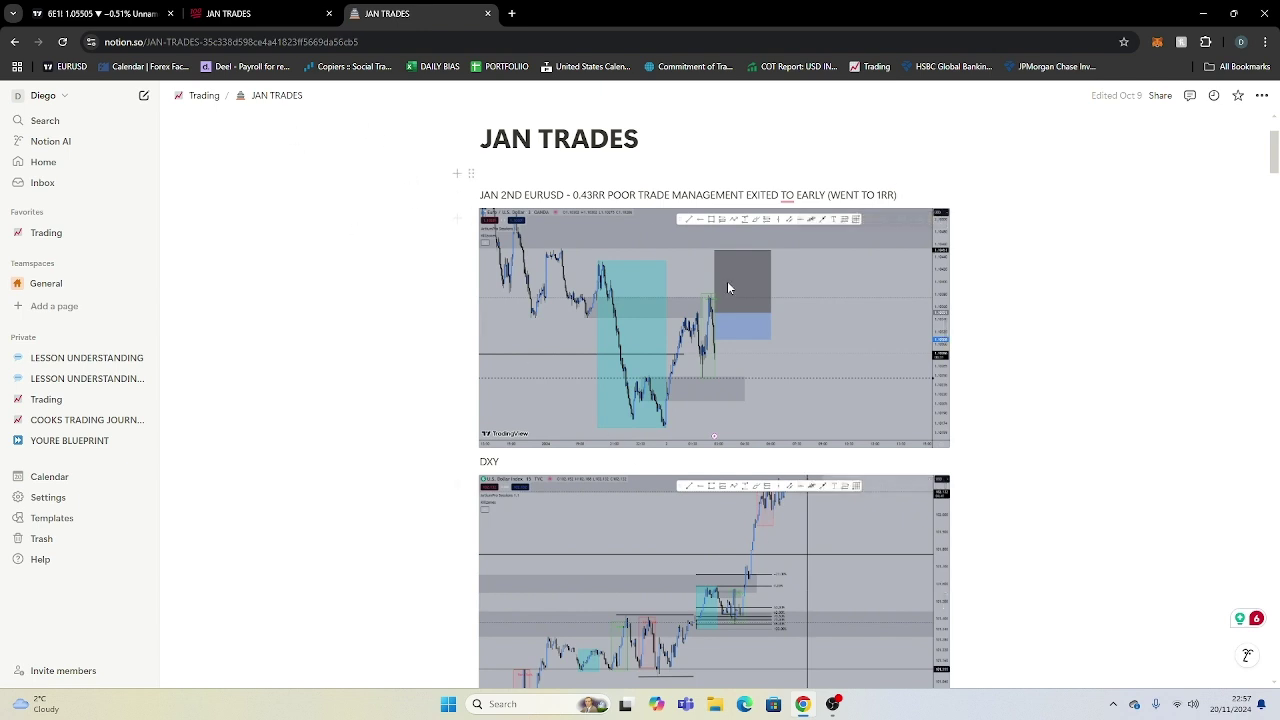
scroll(727, 287, down, 1)
scroll(717, 410, up, 2)
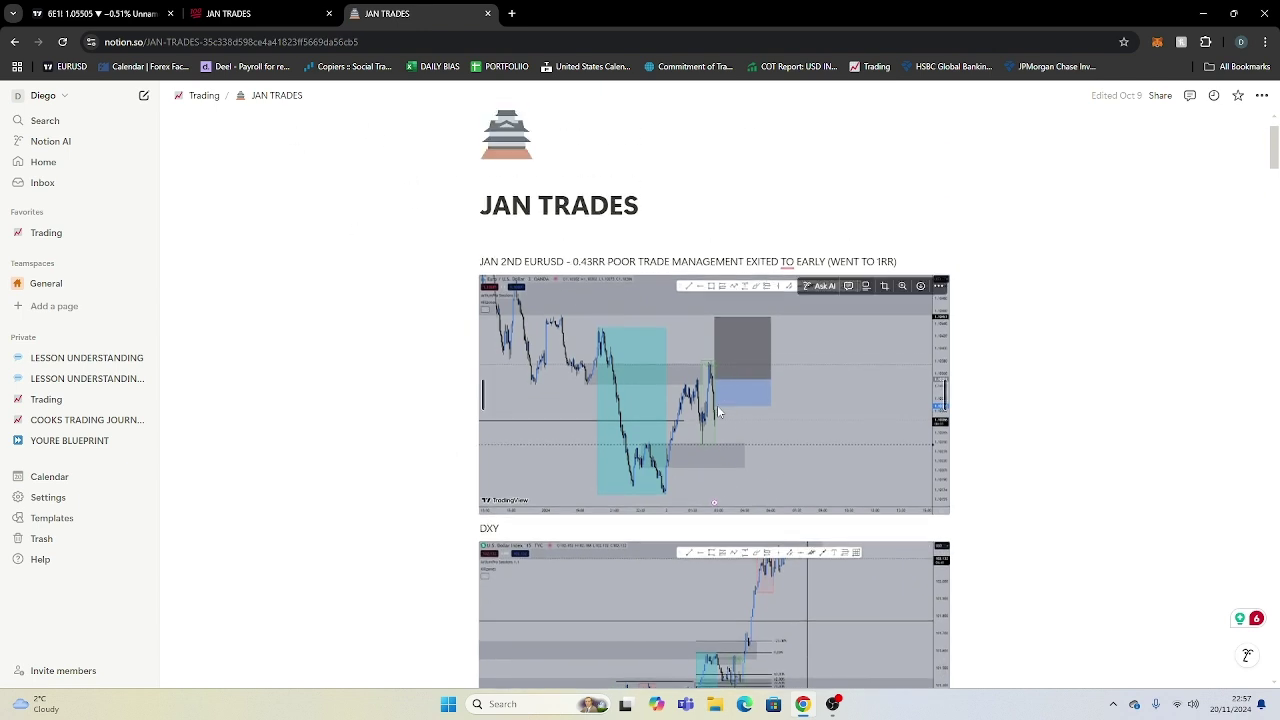
Step: View the Trading journal's 2024 lists, then return to the template's main page and view its reviews and Daily Trading Checklist
click(208, 97)
scroll(735, 487, down, 8)
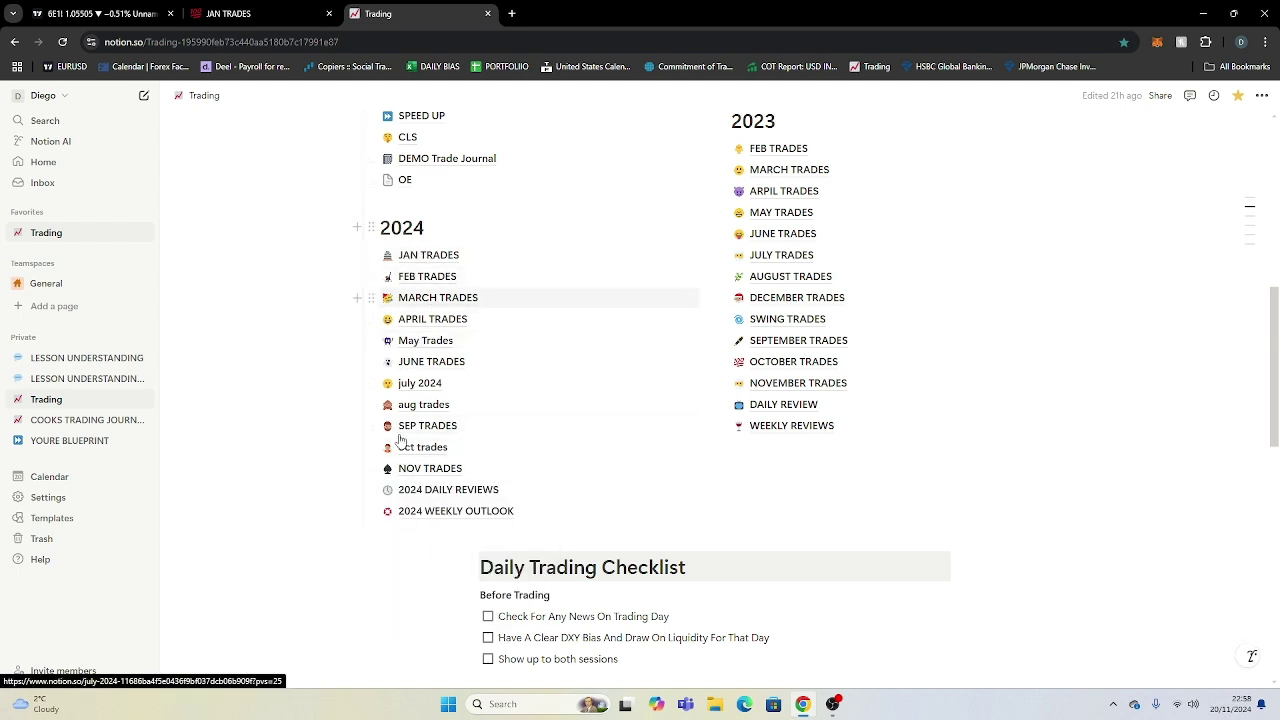
click(230, 13)
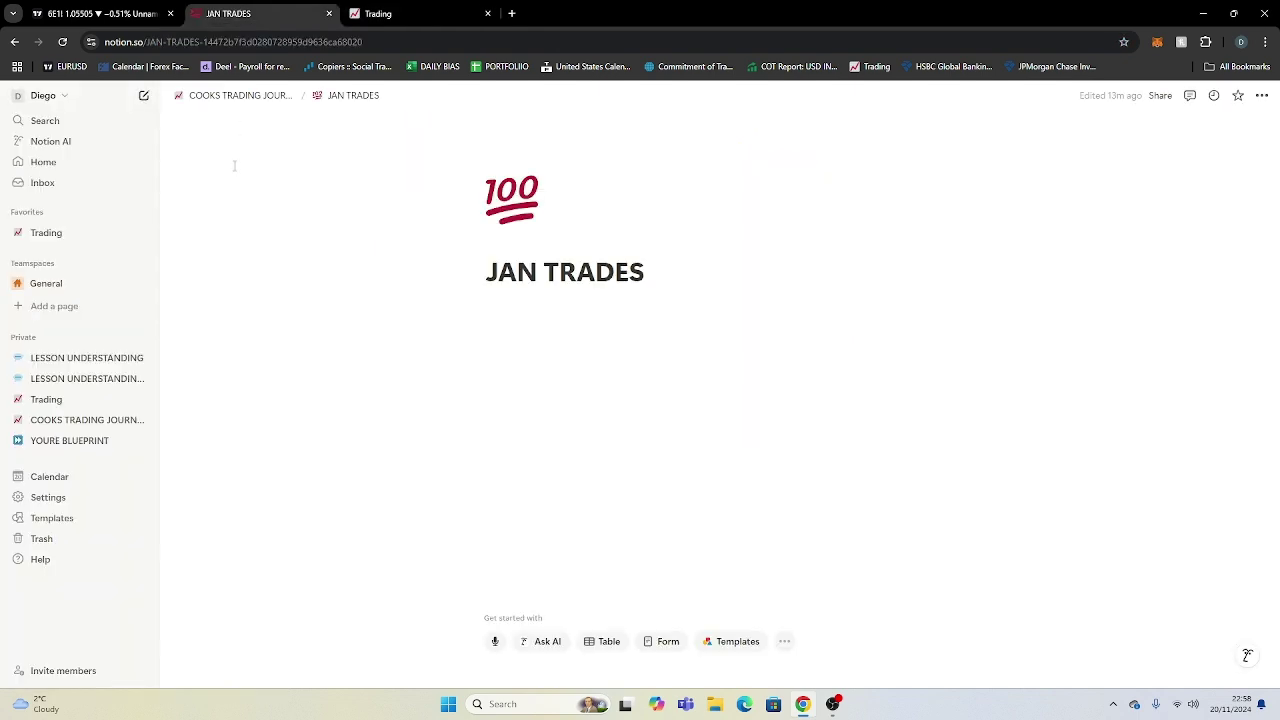
click(228, 95)
scroll(483, 405, down, 3)
scroll(483, 405, down, 5)
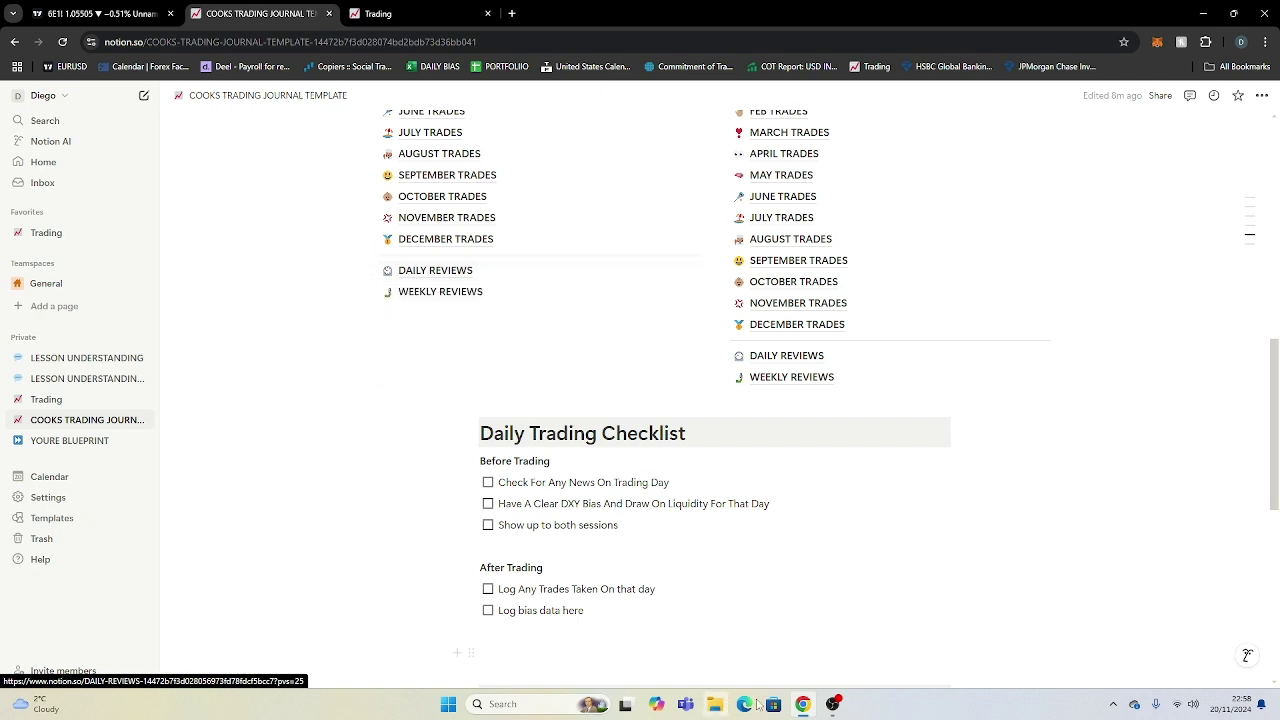
click(832, 704)
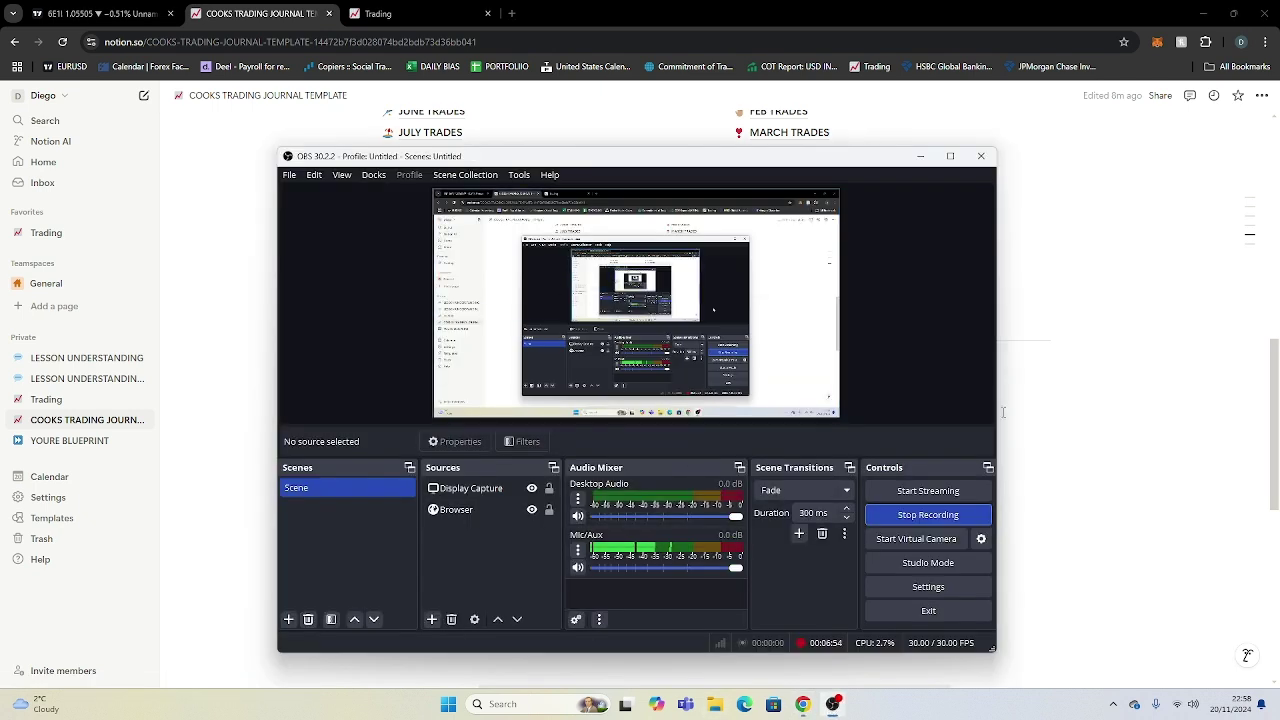
click(1072, 431)
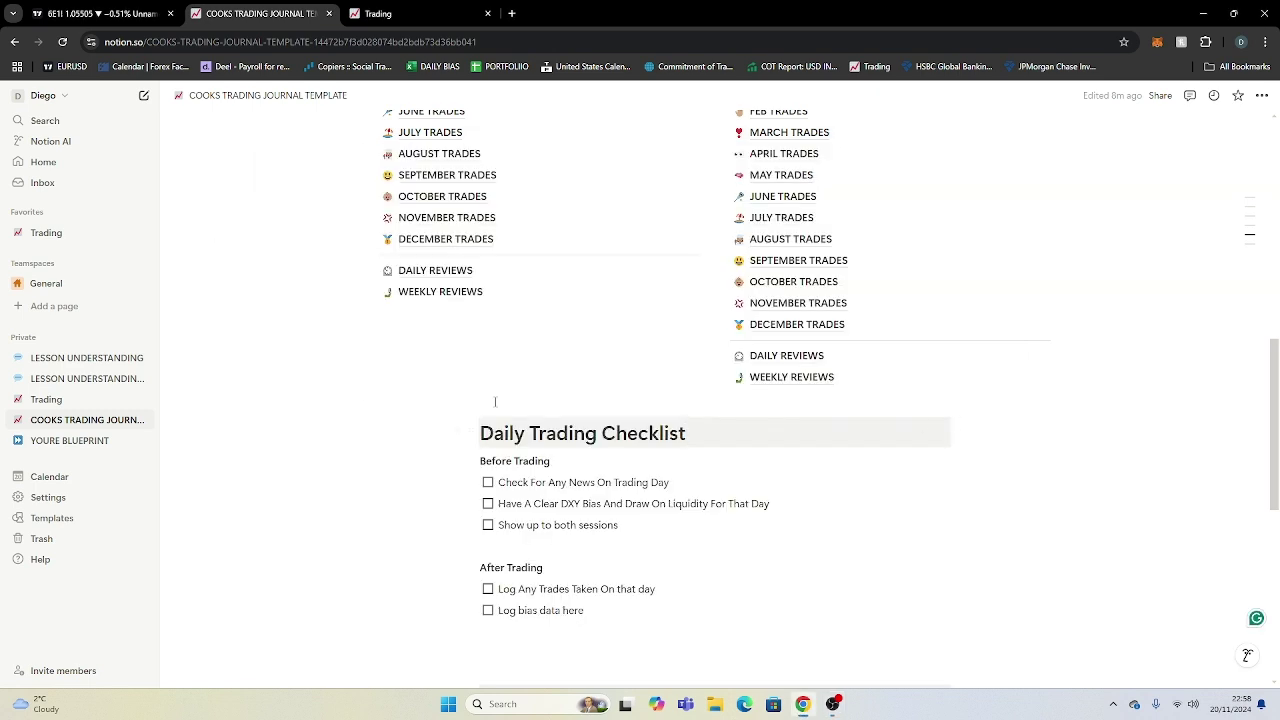
Step: Switch to TradingView, load the DXY chart from the BACKTESTING watchlist section, and examine the price action around 19 and 20 November
click(100, 13)
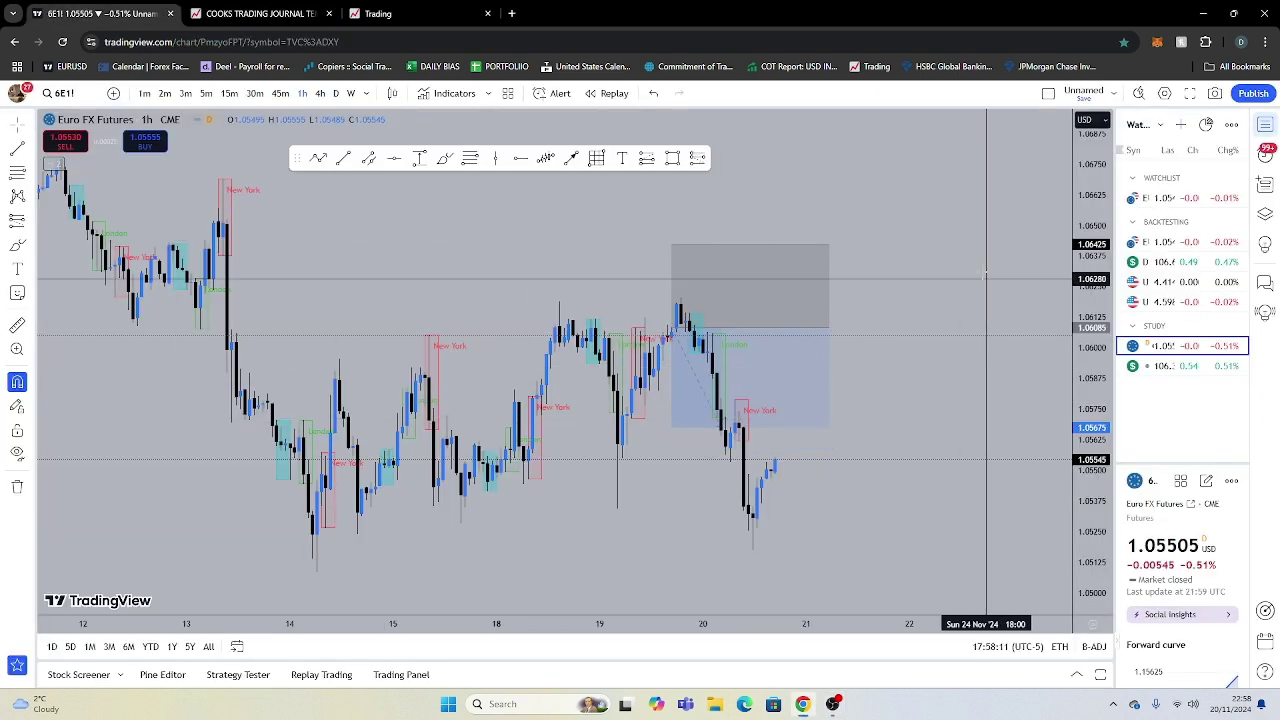
click(1200, 262)
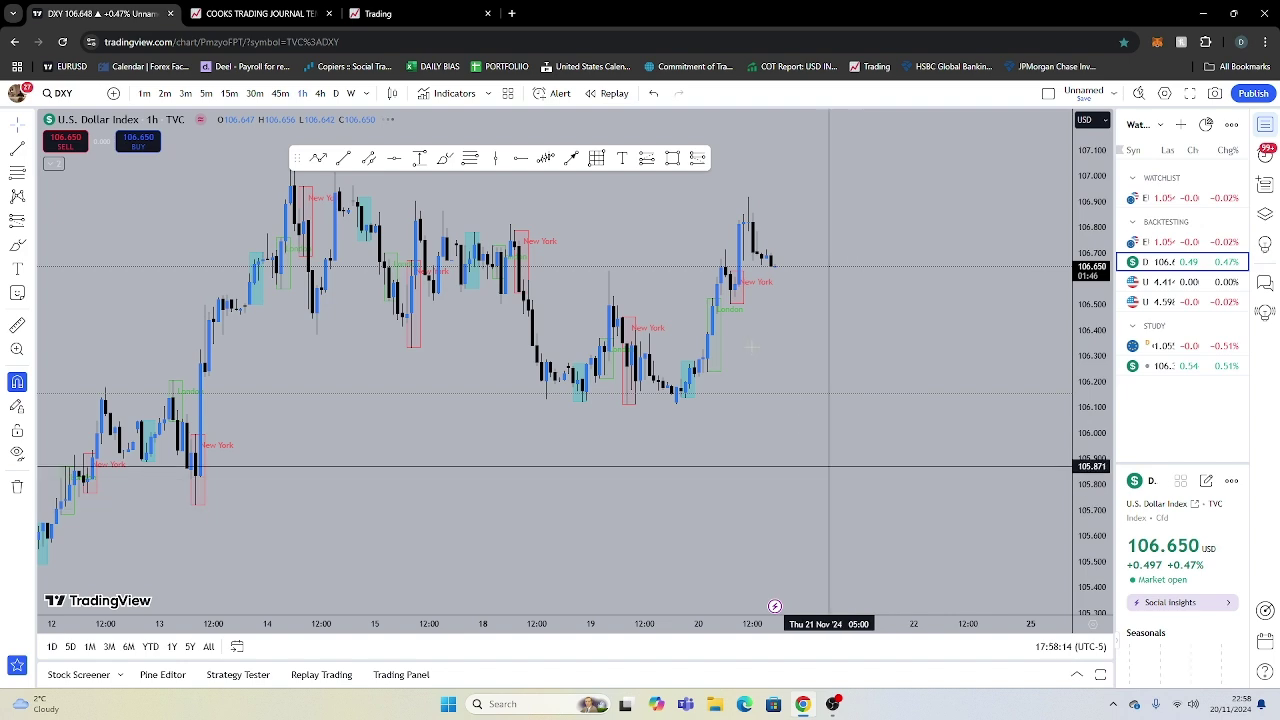
scroll(842, 340, down, 3)
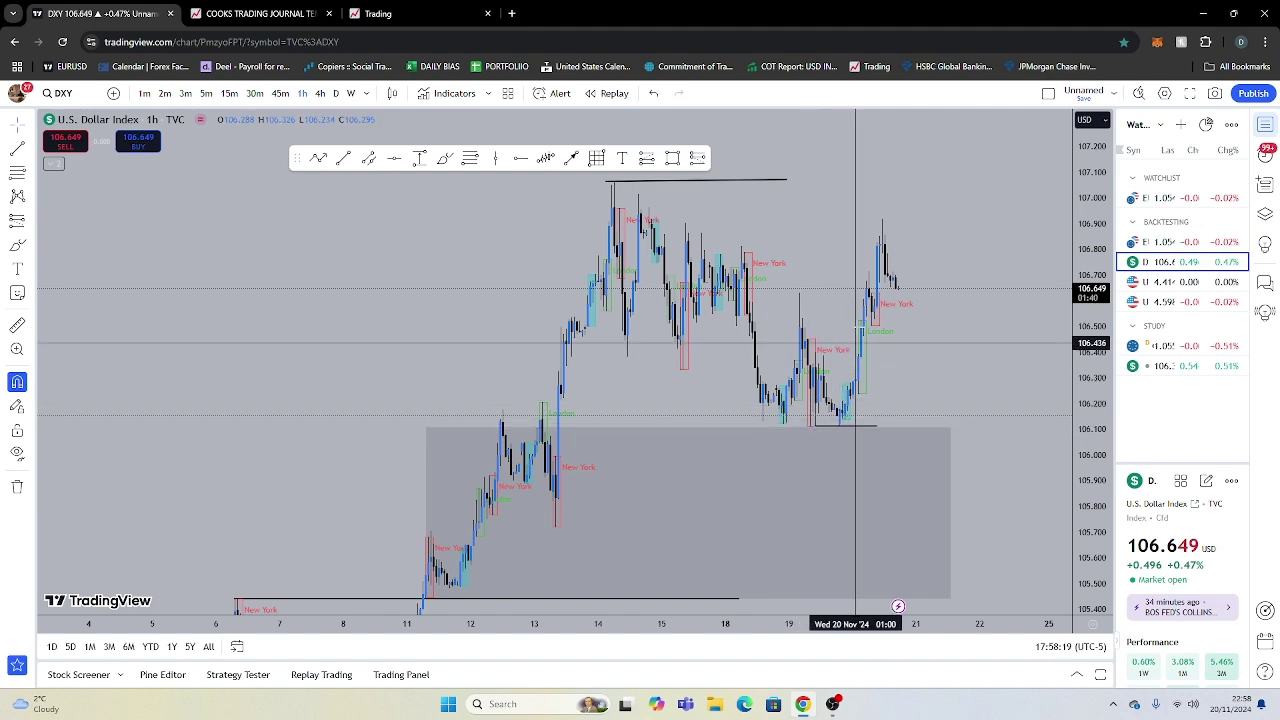
scroll(905, 180, up, 3)
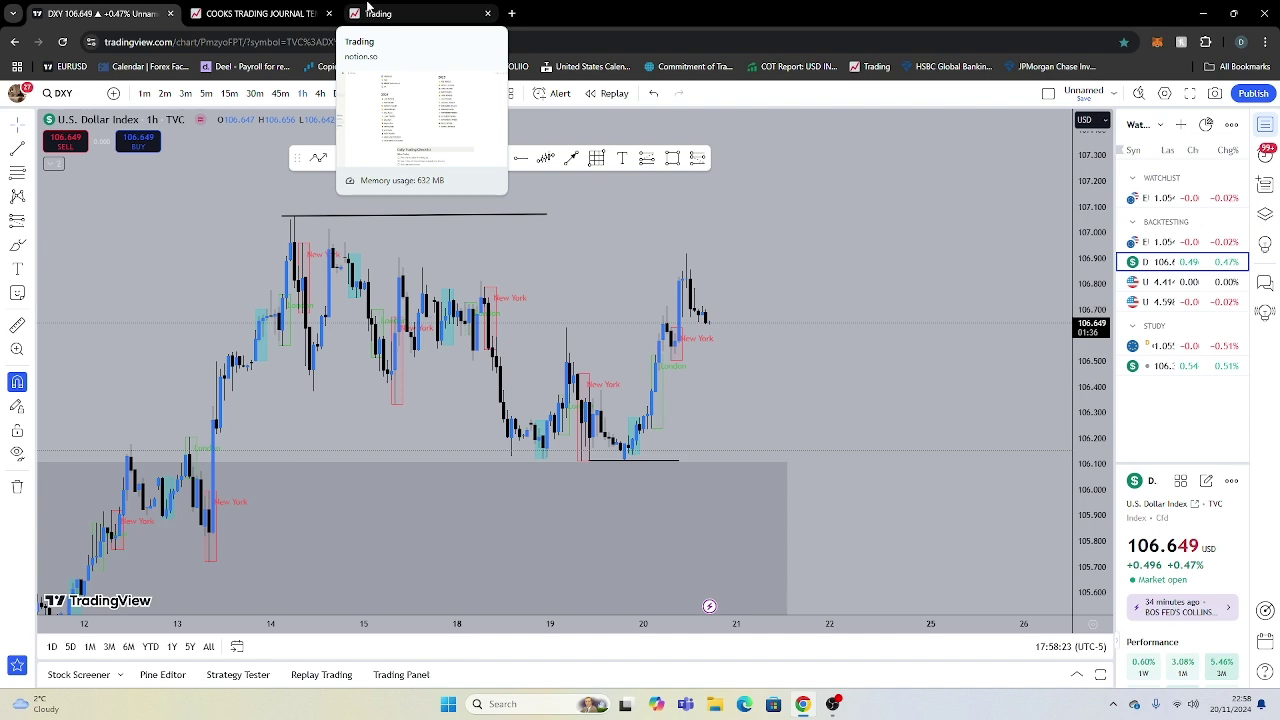
Step: Compare the review links in the Trading journal and the template, then open the journal's 2024 WEEKLY OUTLOOK and go to its end
click(367, 7)
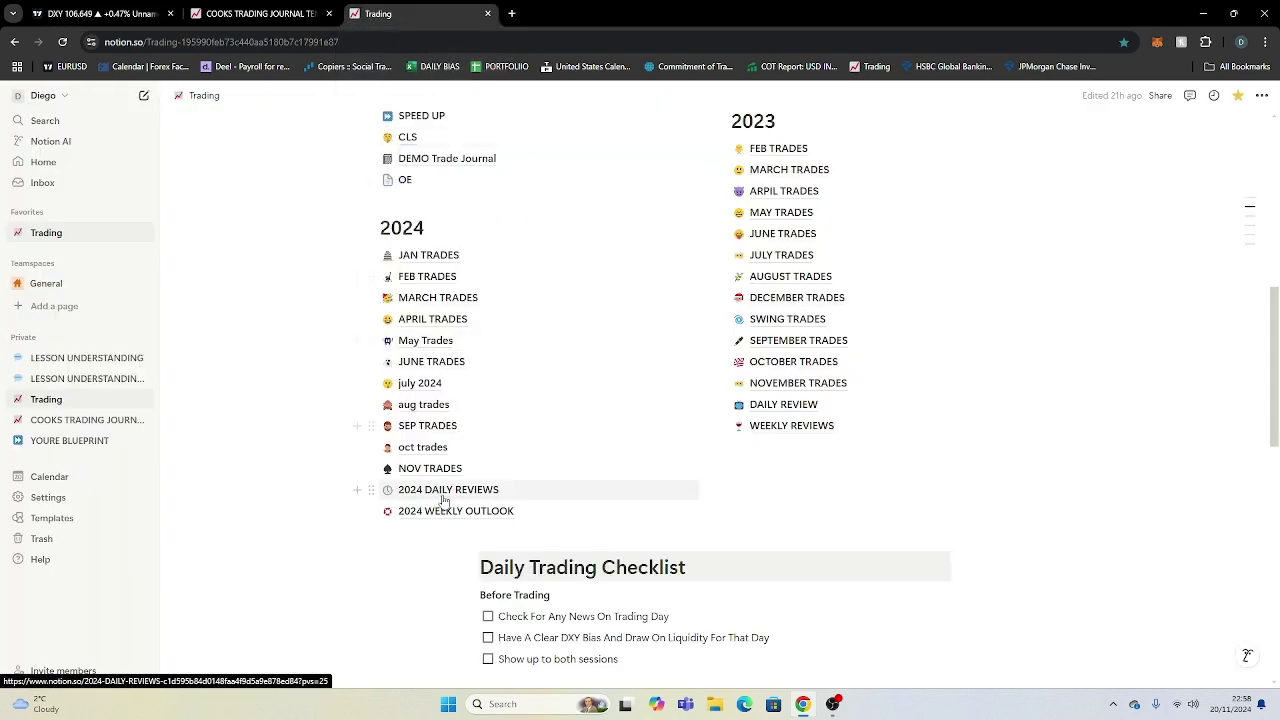
click(193, 12)
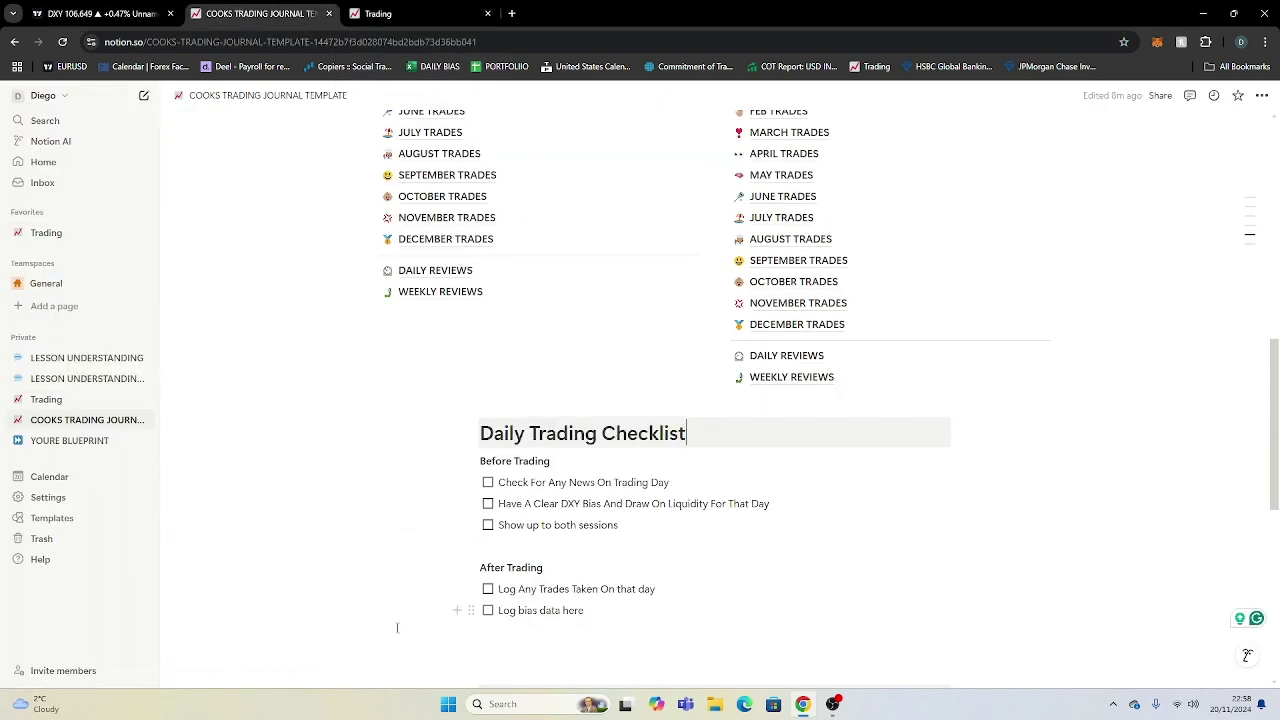
key(ctrl+Tab)
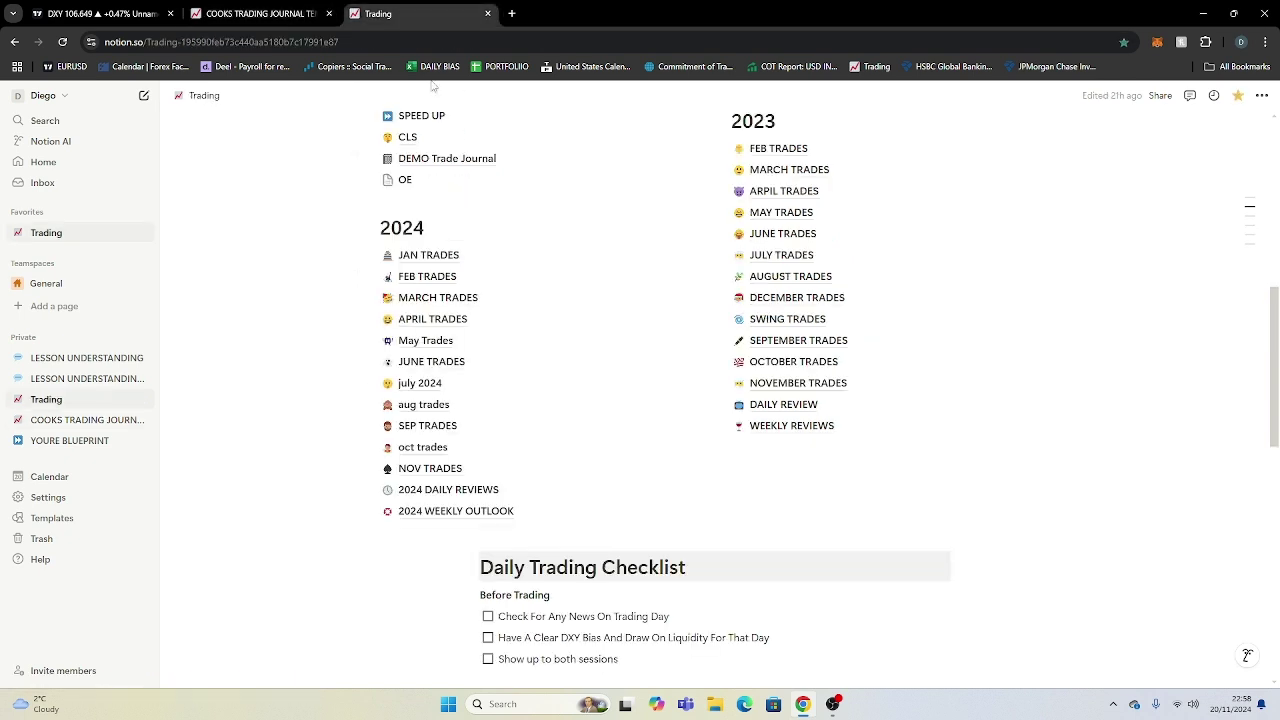
click(445, 511)
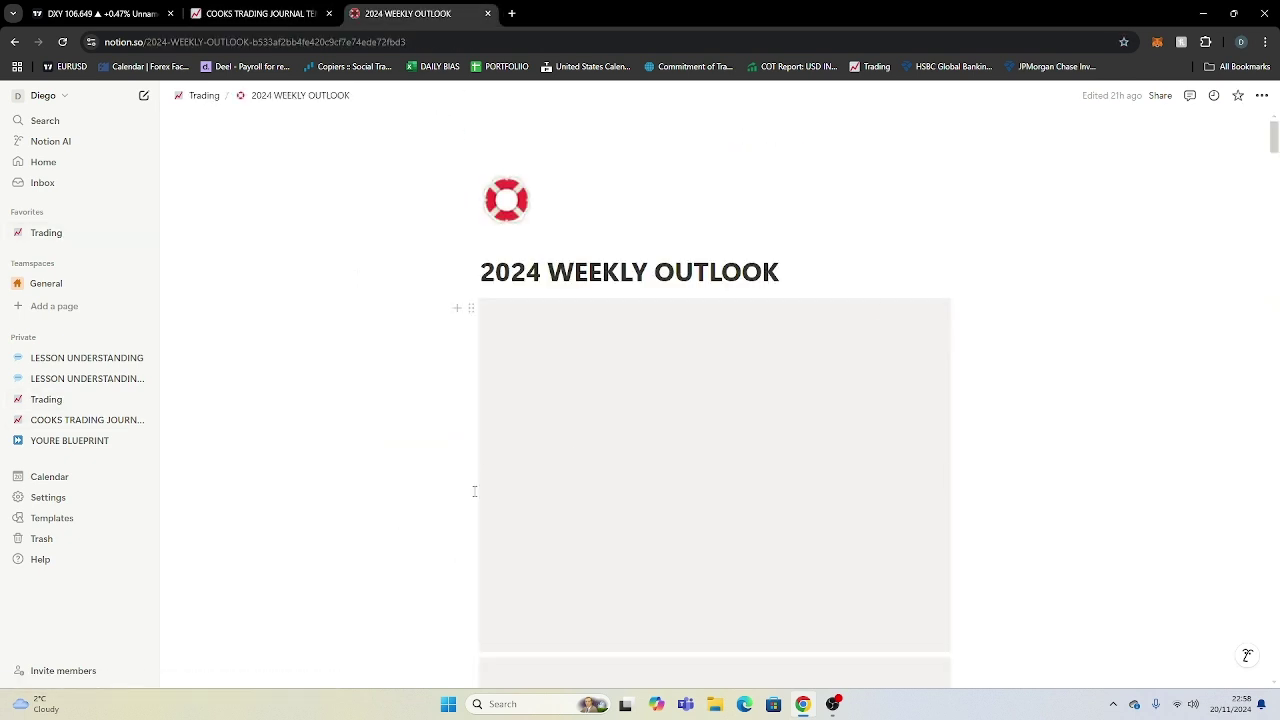
scroll(1270, 356, down, 5)
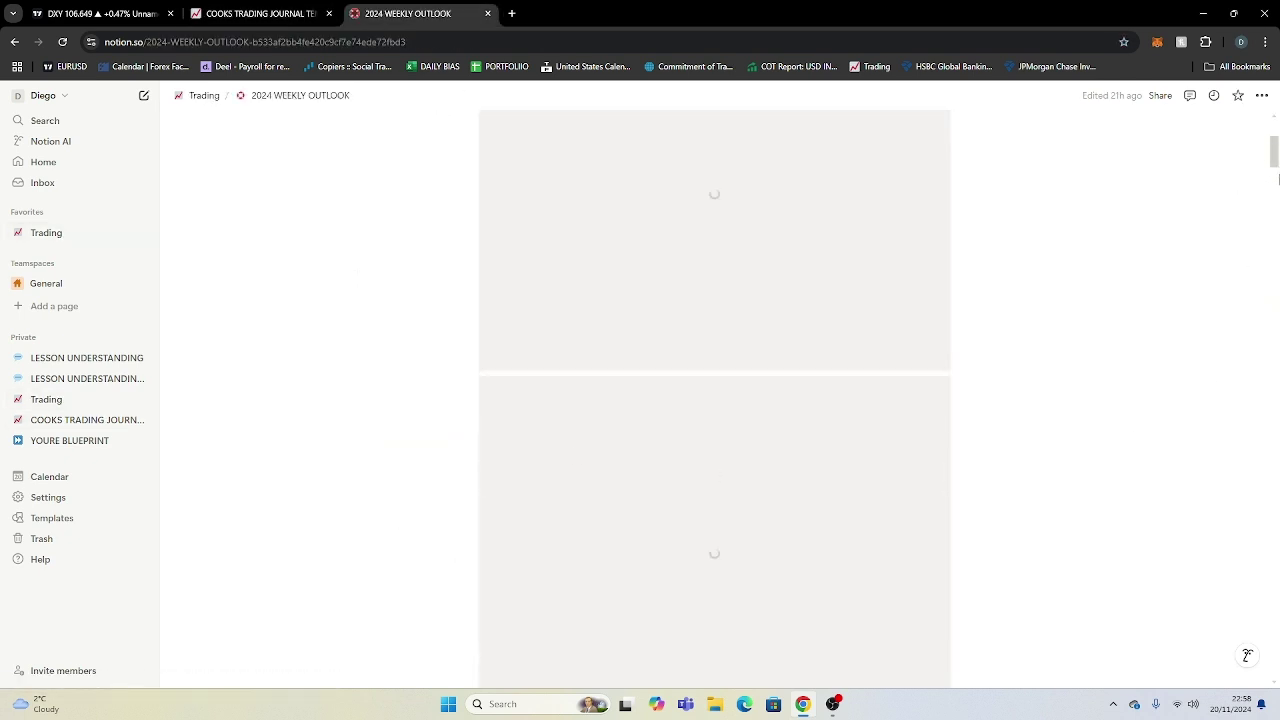
scroll(1270, 356, down, 4)
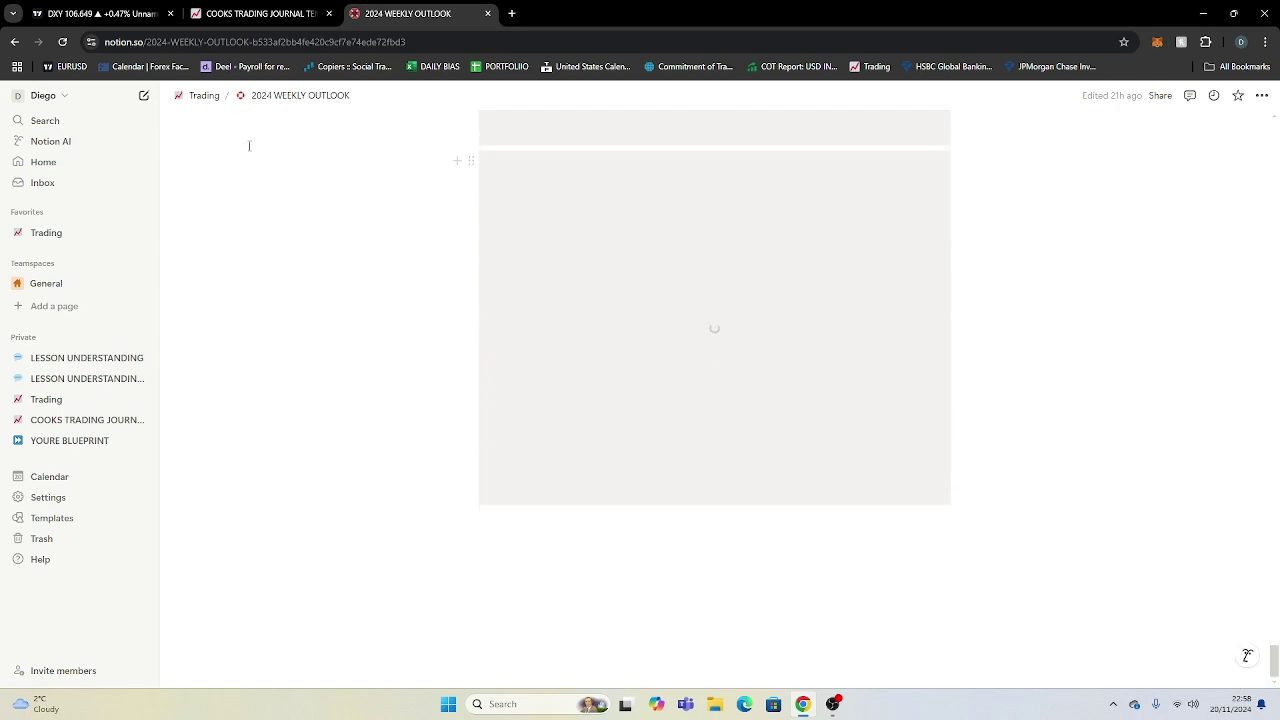
Step: Open the Trading journal's 2024 DAILY REVIEWS page, skim its entries, and return to the journal's 2024 list
click(204, 96)
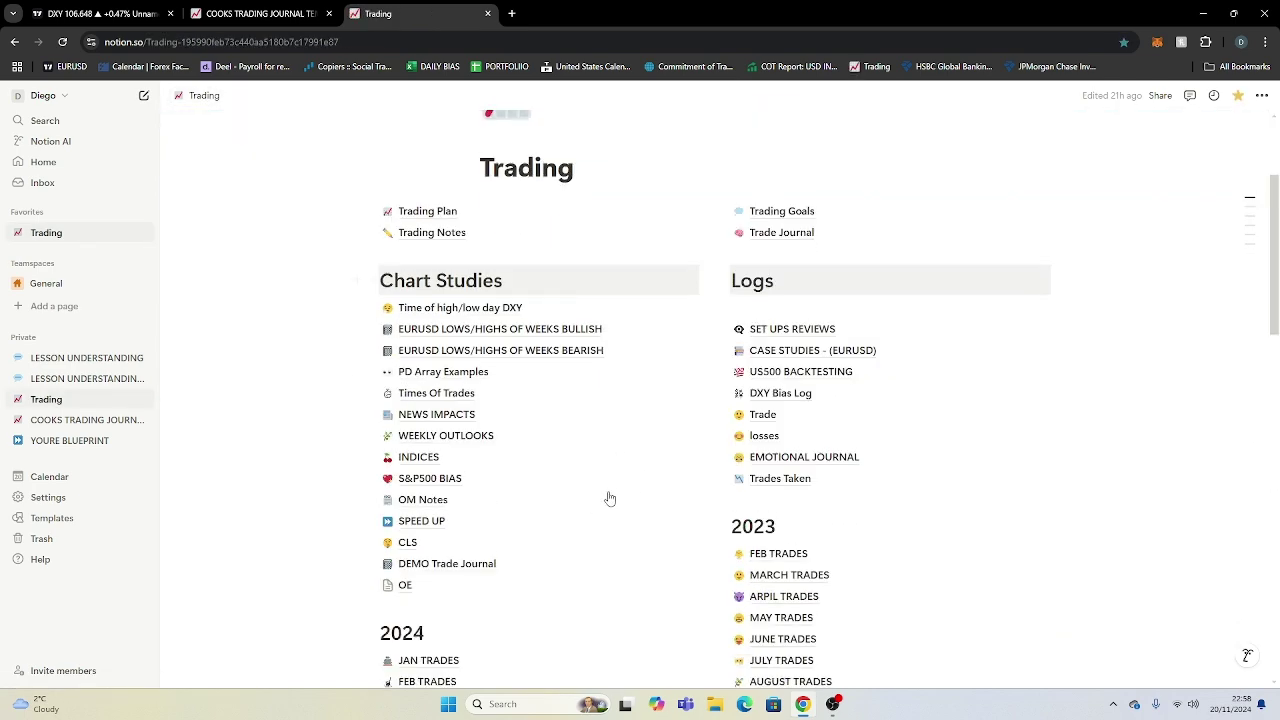
scroll(440, 572, down, 4)
click(445, 557)
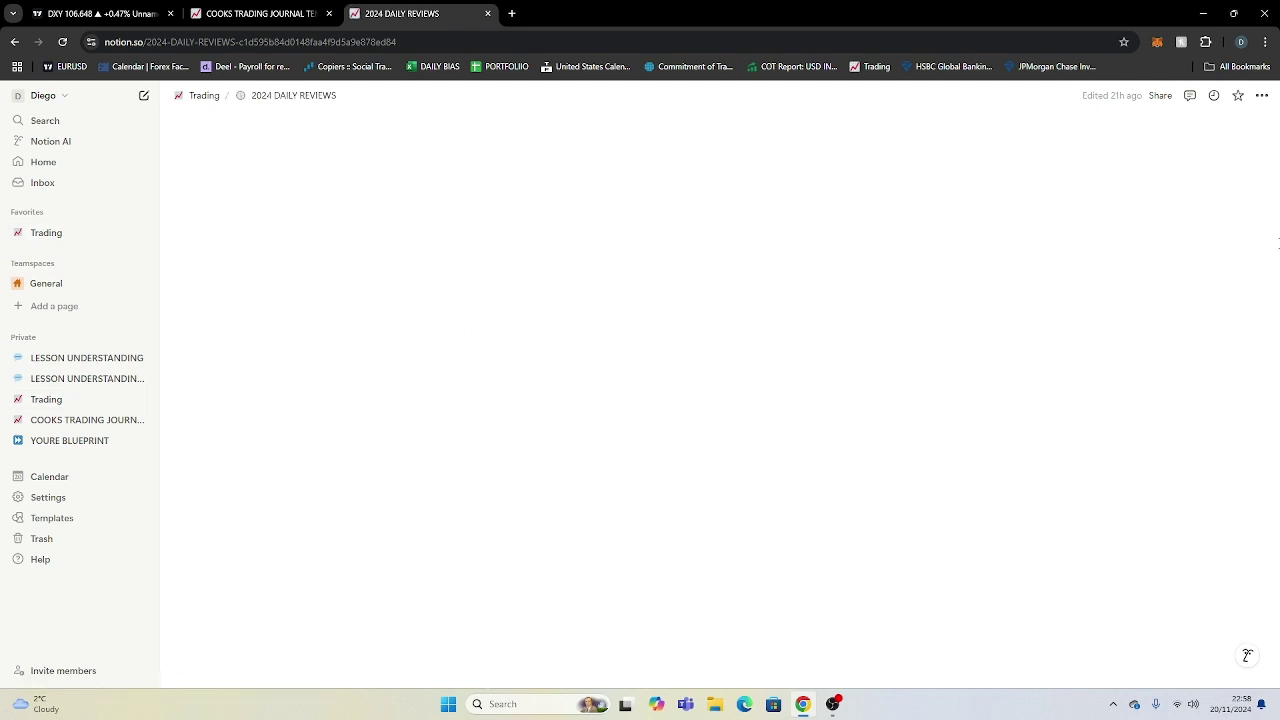
scroll(579, 420, down, 5)
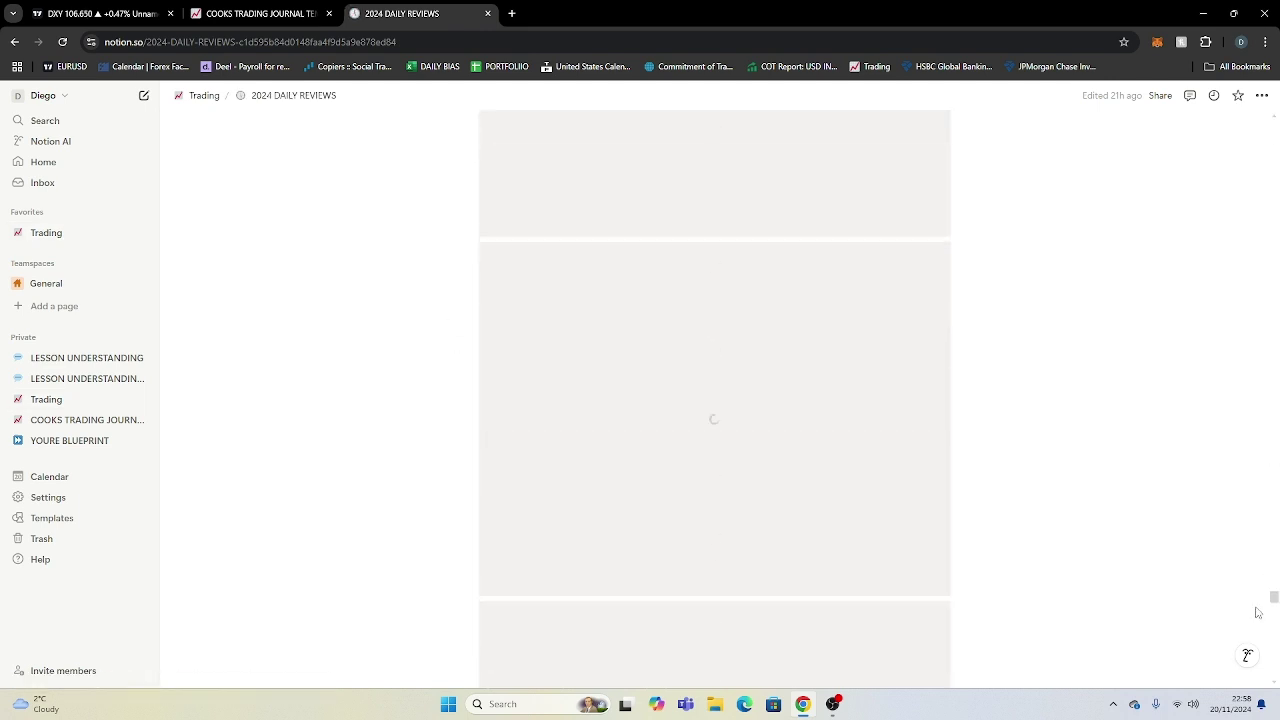
click(197, 100)
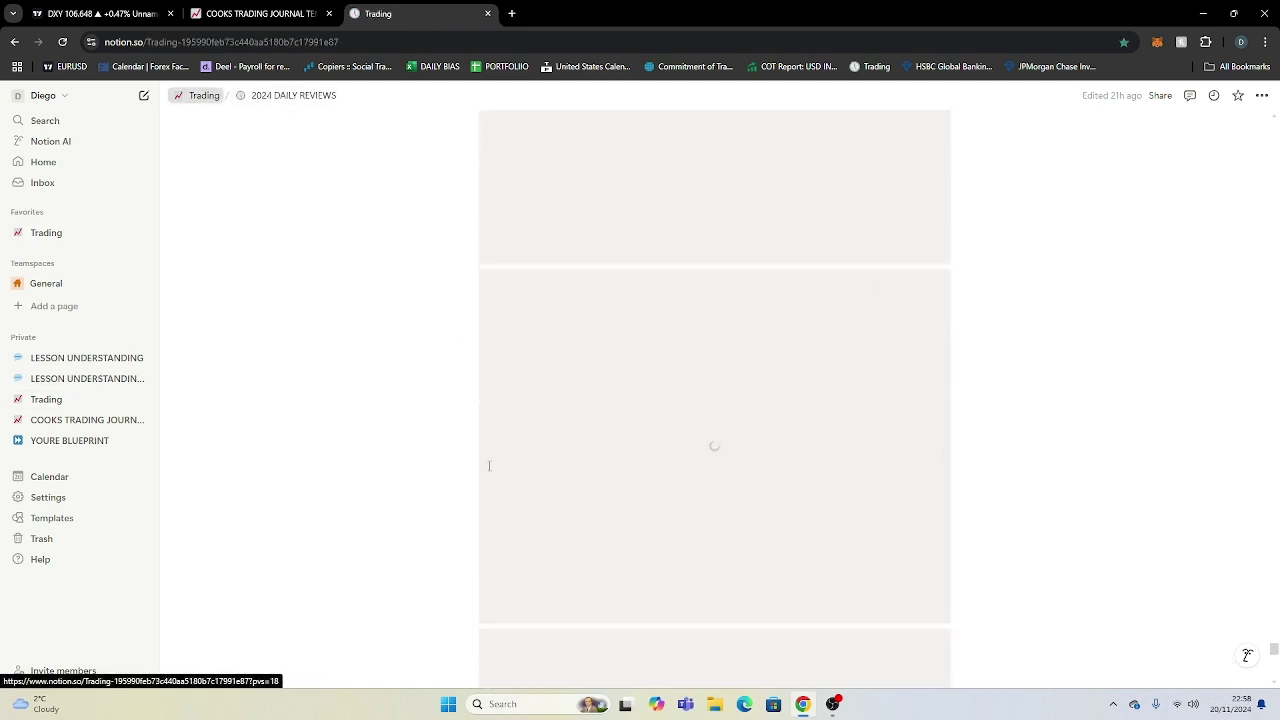
scroll(505, 407, down, 3)
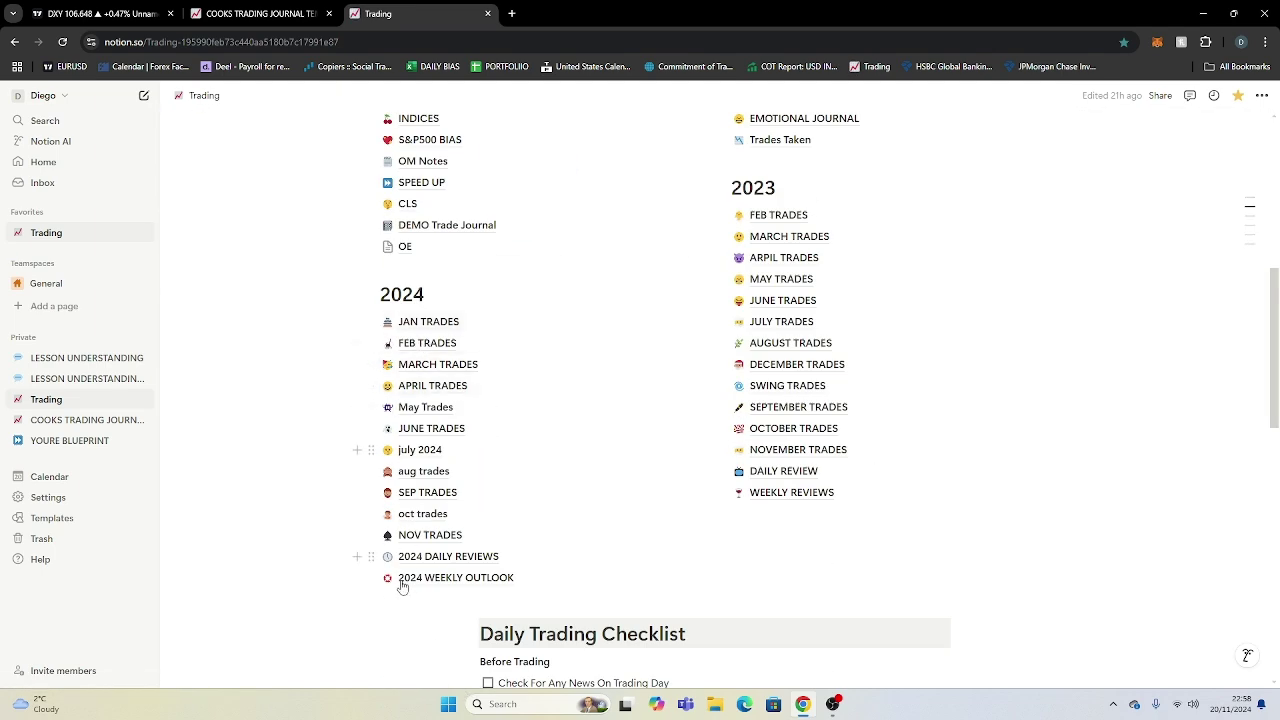
Step: Compare the template's 2024 monthly trade and review lists with those in the personal Trading journal, ending on the template
key(ctrl+shift+Tab)
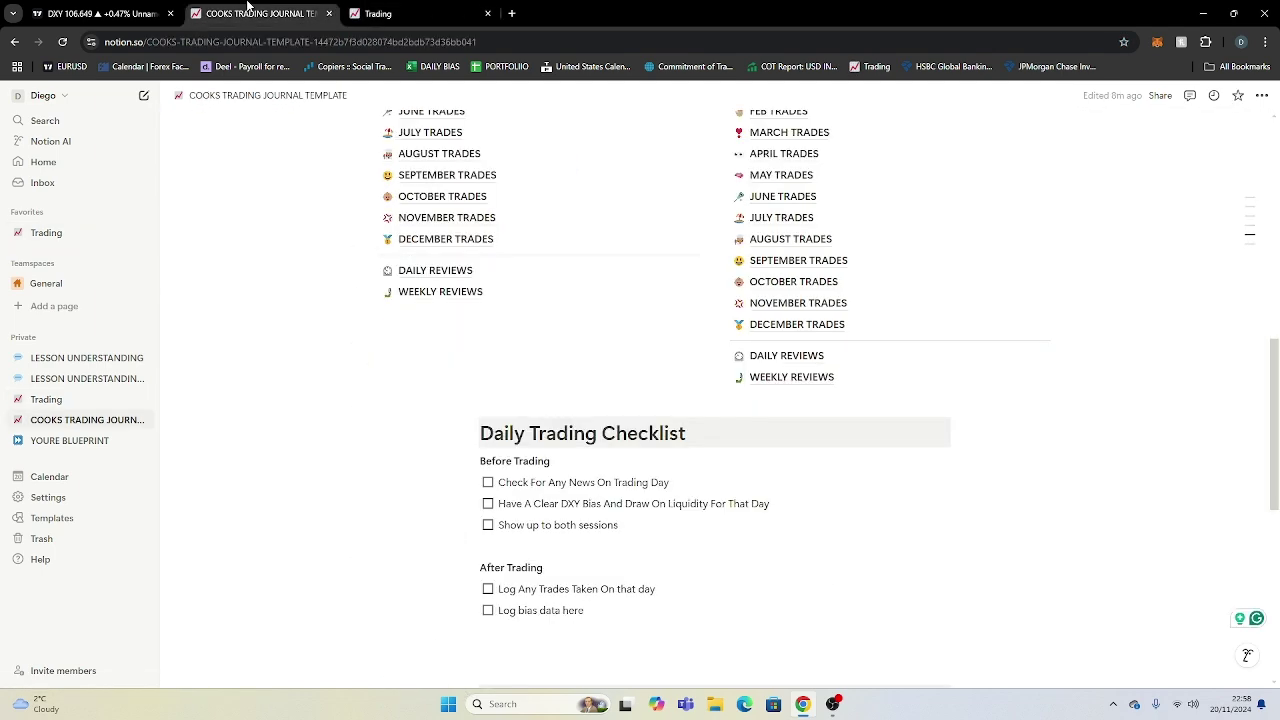
scroll(377, 395, up, 2)
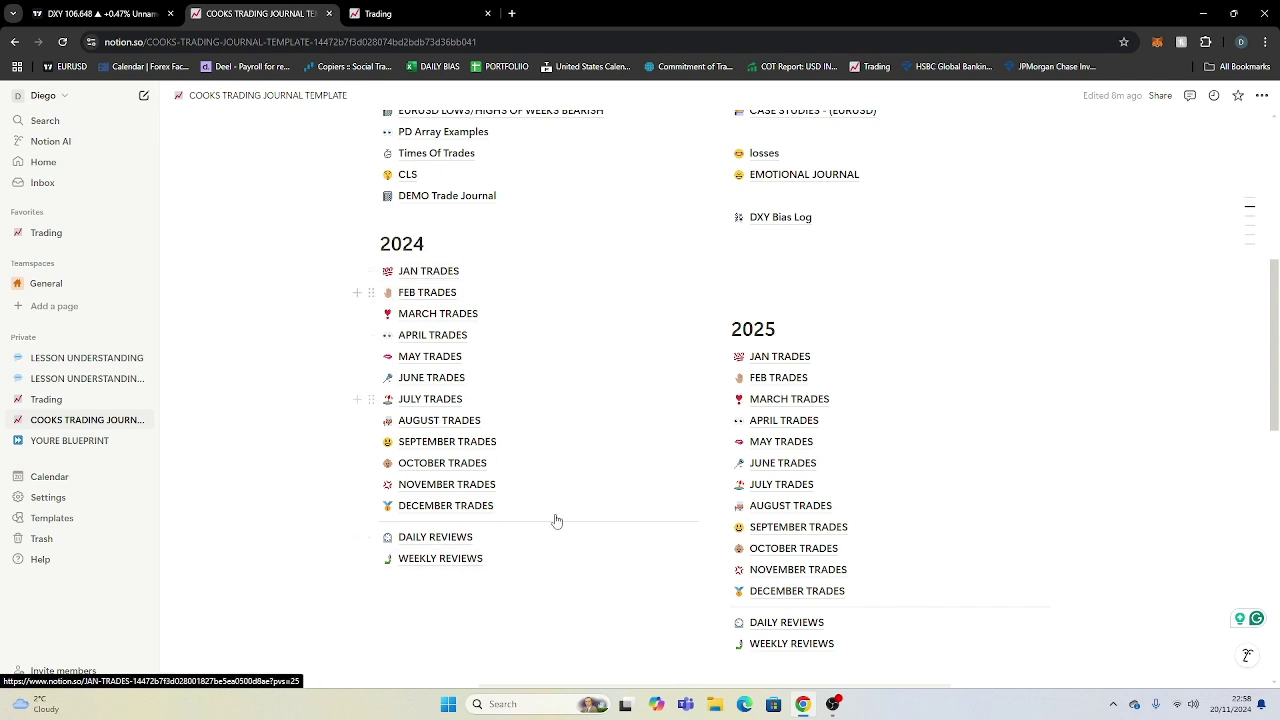
key(ctrl+Tab)
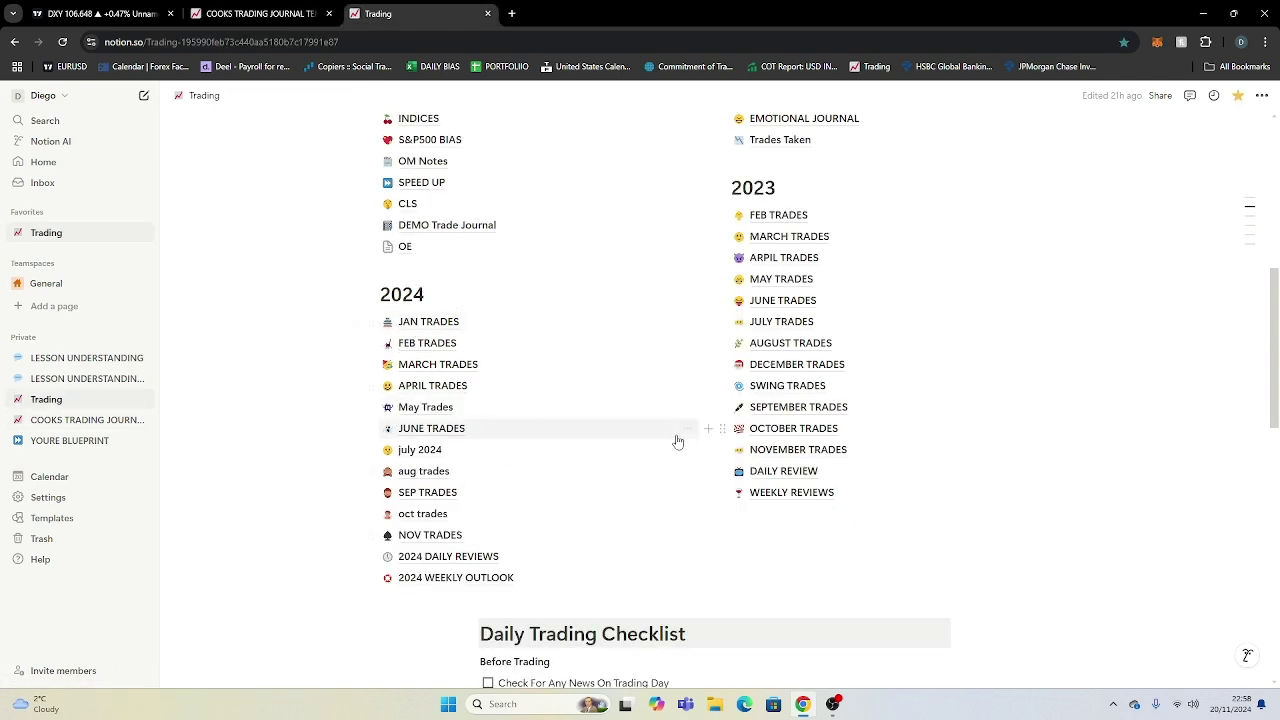
scroll(714, 460, up, 3)
click(264, 6)
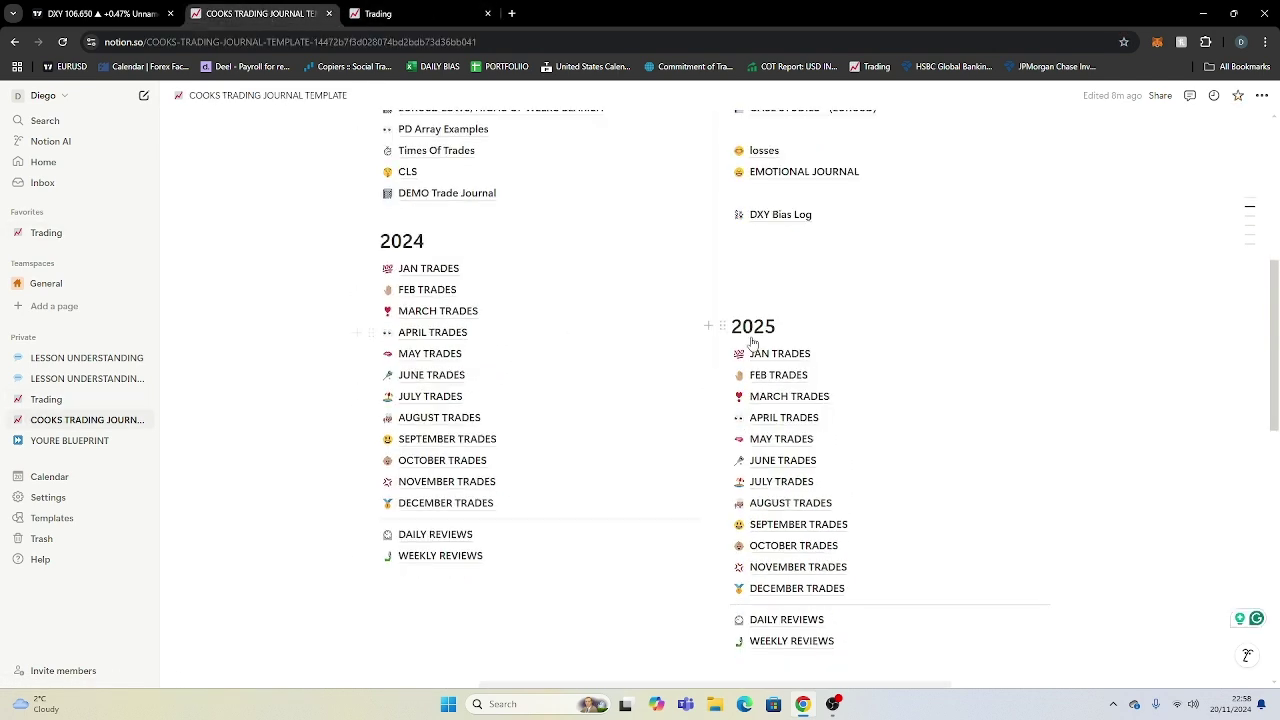
Step: Tick all three Before Trading items in the template's Daily Trading Checklist
scroll(700, 330, down, 2)
scroll(570, 484, down, 1)
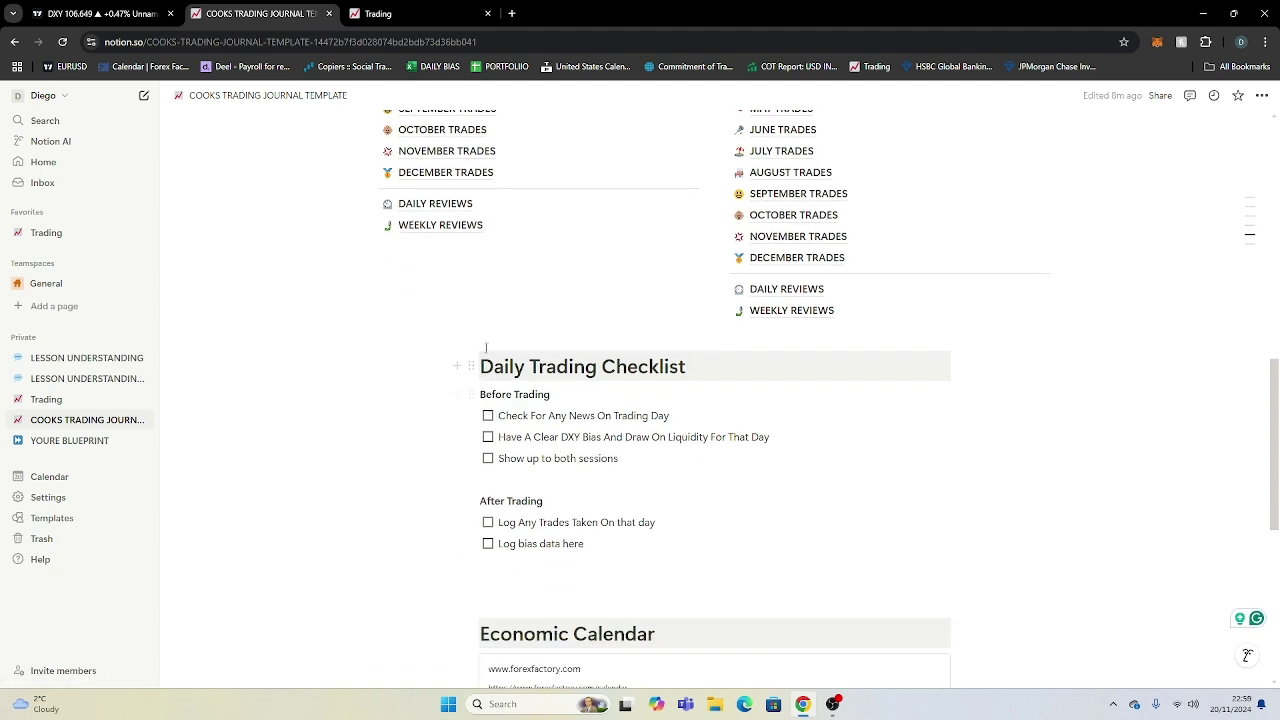
click(488, 416)
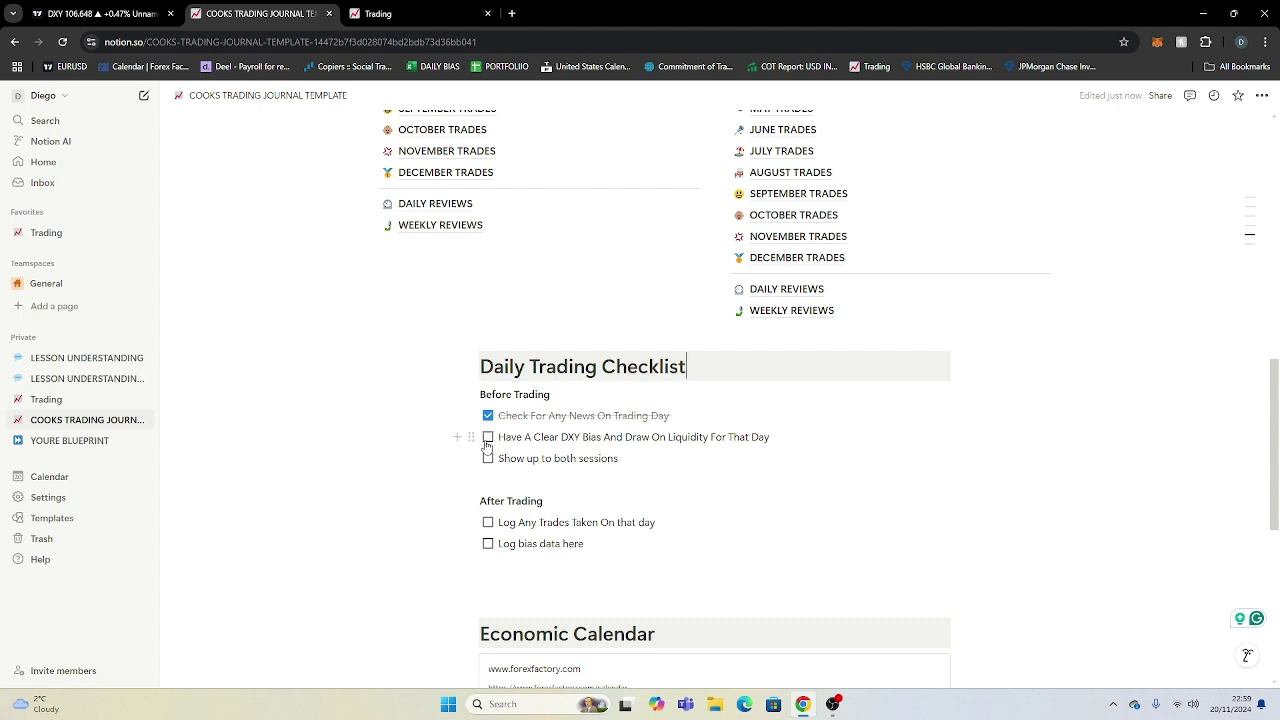
click(488, 439)
click(488, 459)
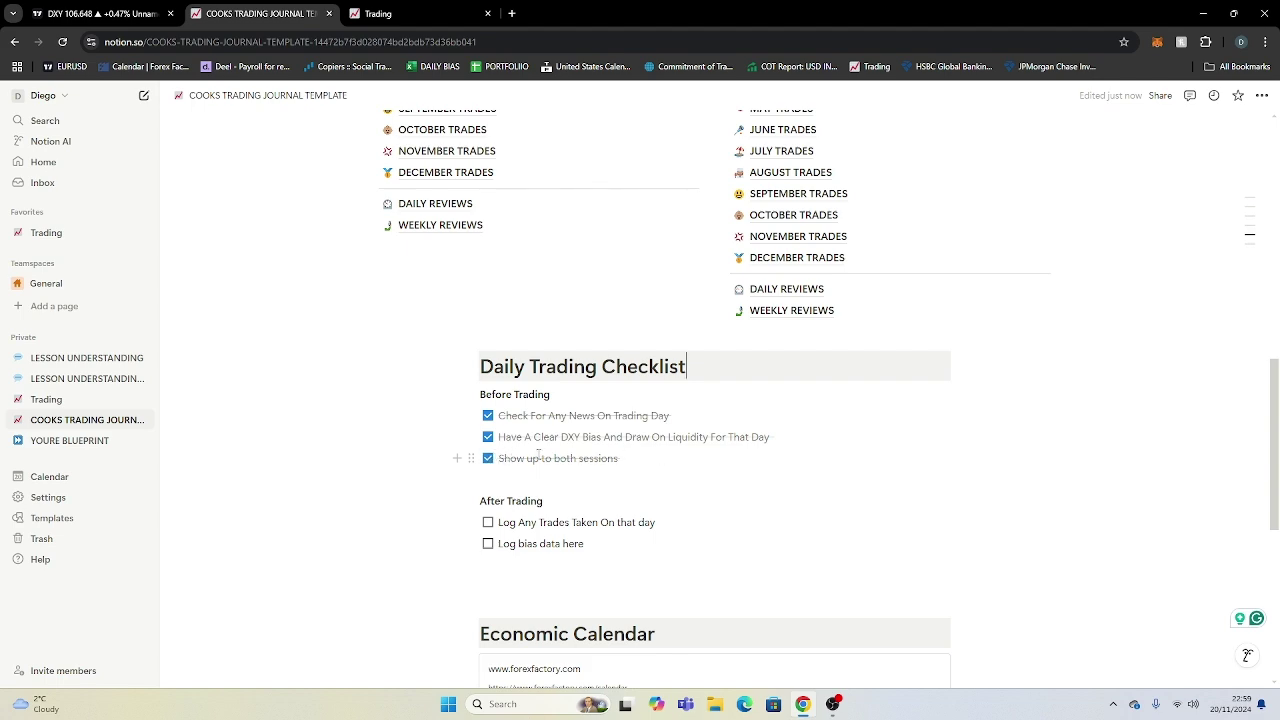
Step: Tick both After Trading items in the Daily Trading Checklist, and clear "Log bias data here" again
scroll(538, 455, down, 4)
scroll(517, 463, up, 3)
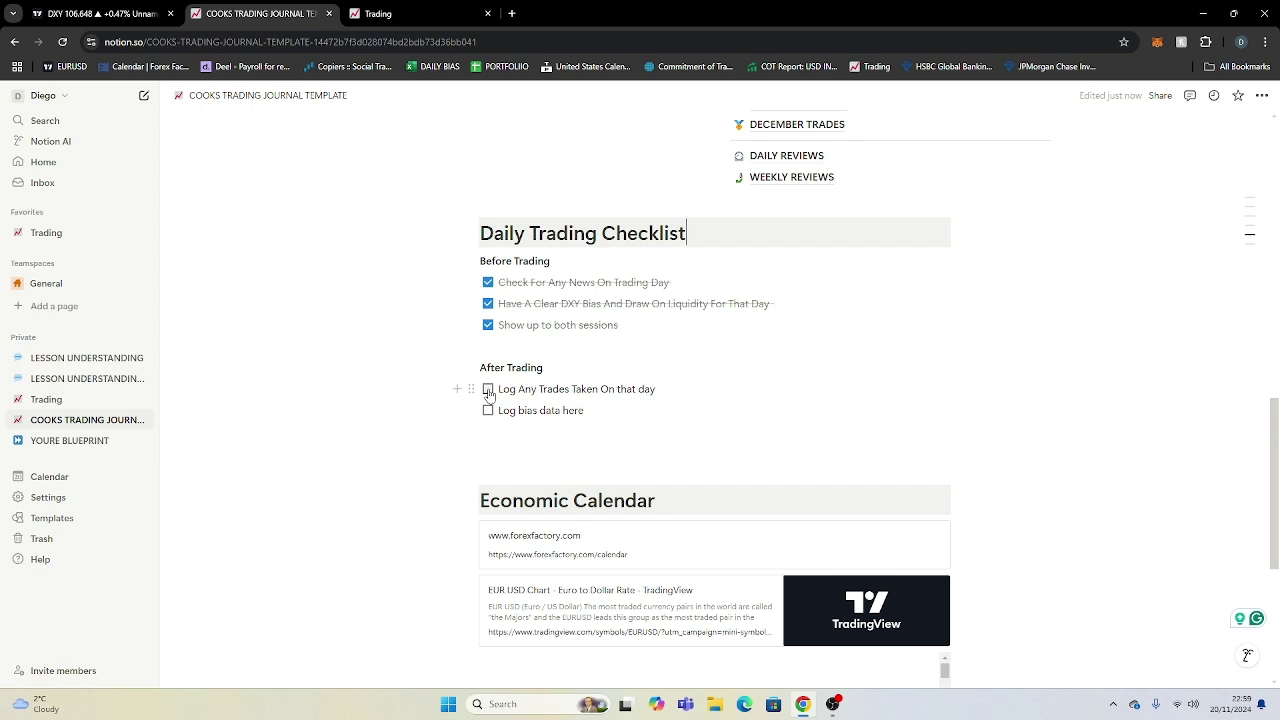
click(489, 391)
click(488, 412)
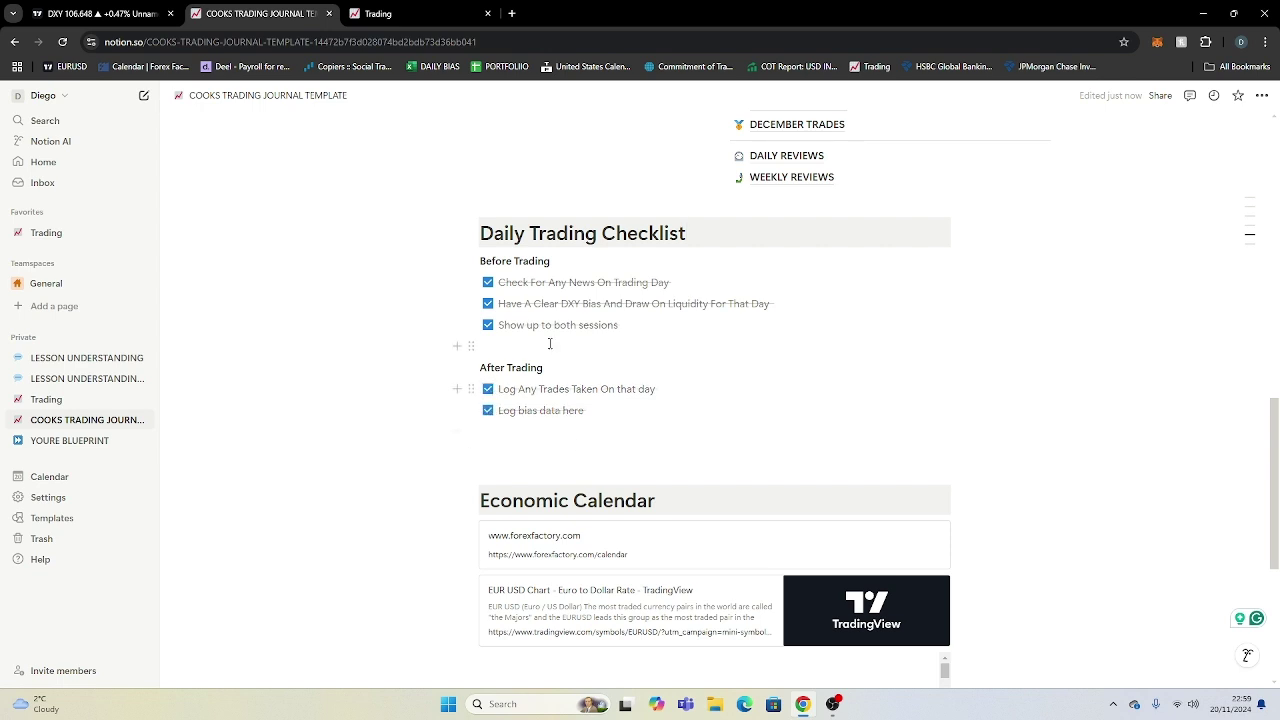
click(488, 411)
drag(488, 390, 457, 543)
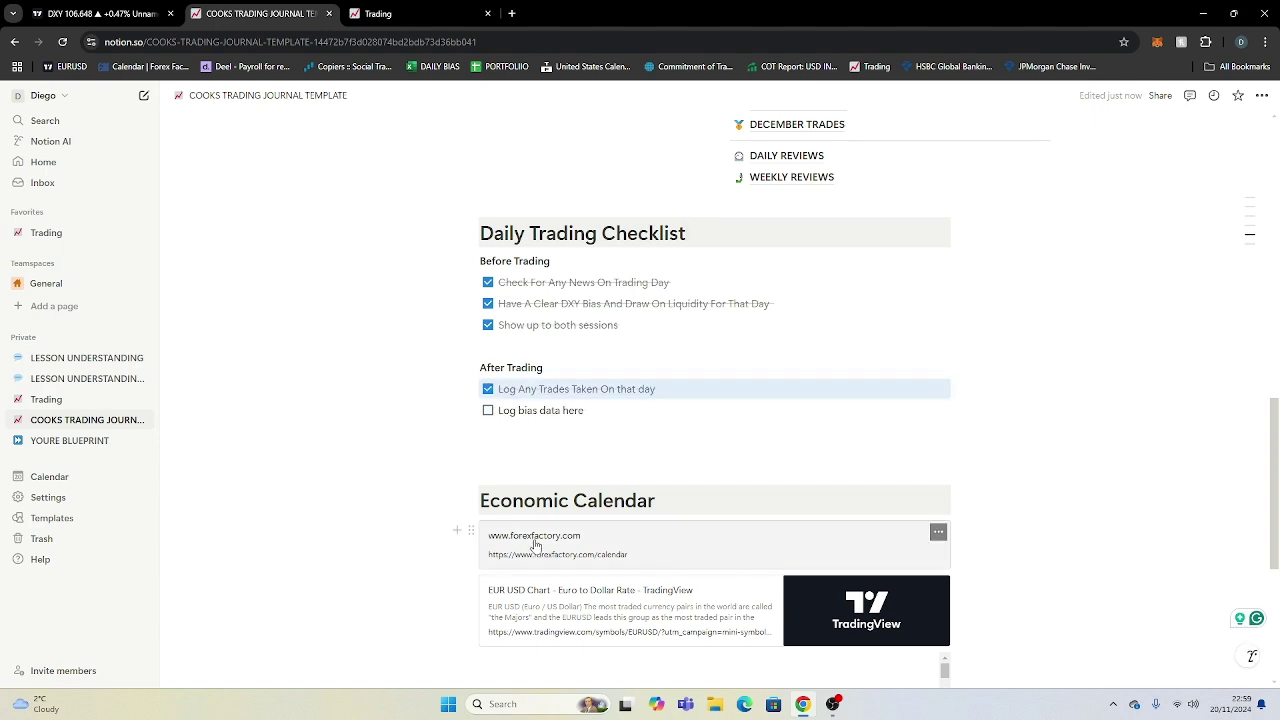
Step: Review the Economic Calendar links and read the embedded ICT Smart Money Concepts abbreviations, including the SL and SH entries
scroll(615, 480, down, 2)
scroll(610, 398, down, 2)
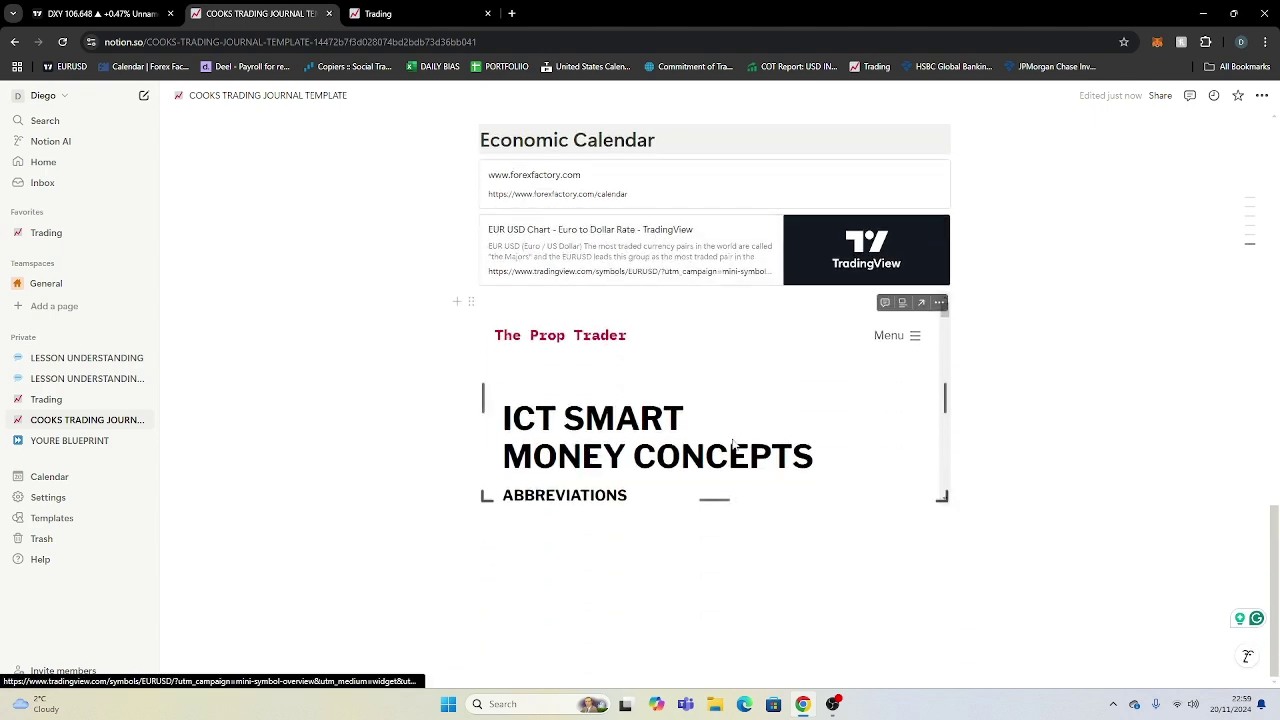
scroll(700, 420, down, 15)
scroll(640, 400, up, 3)
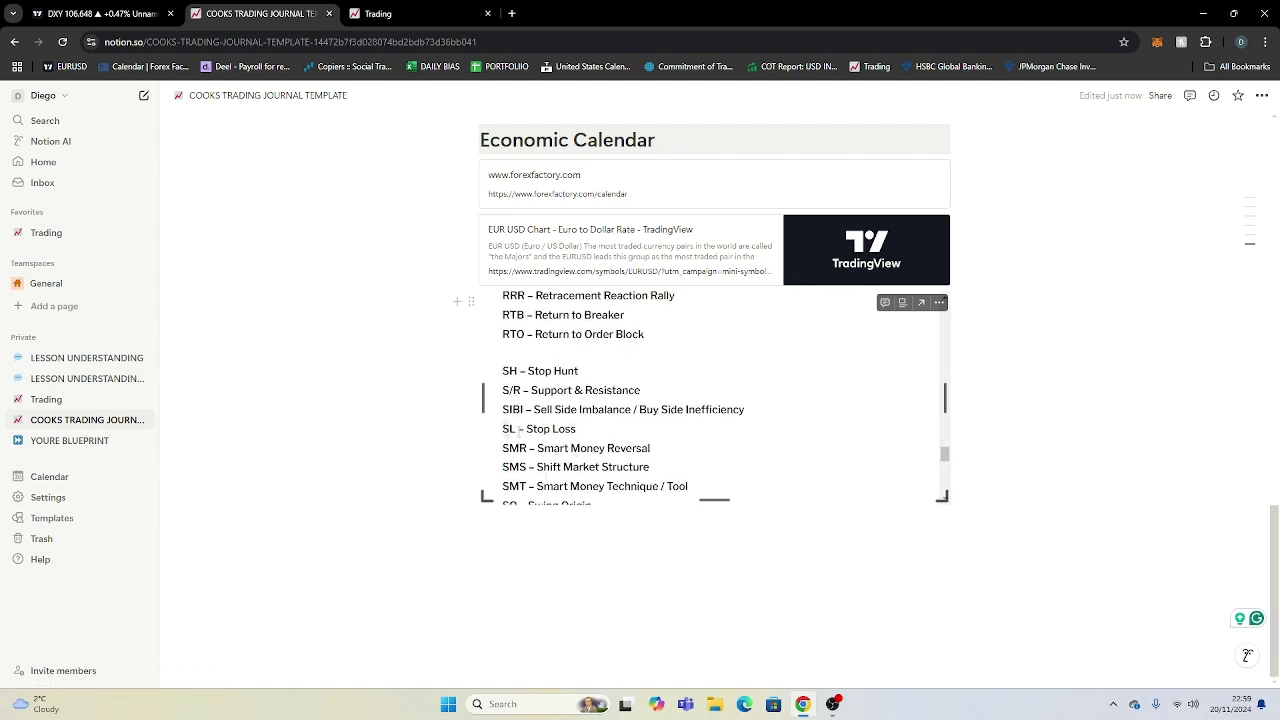
drag(519, 429, 574, 425)
click(512, 427)
drag(507, 372, 580, 369)
scroll(580, 369, up, 12)
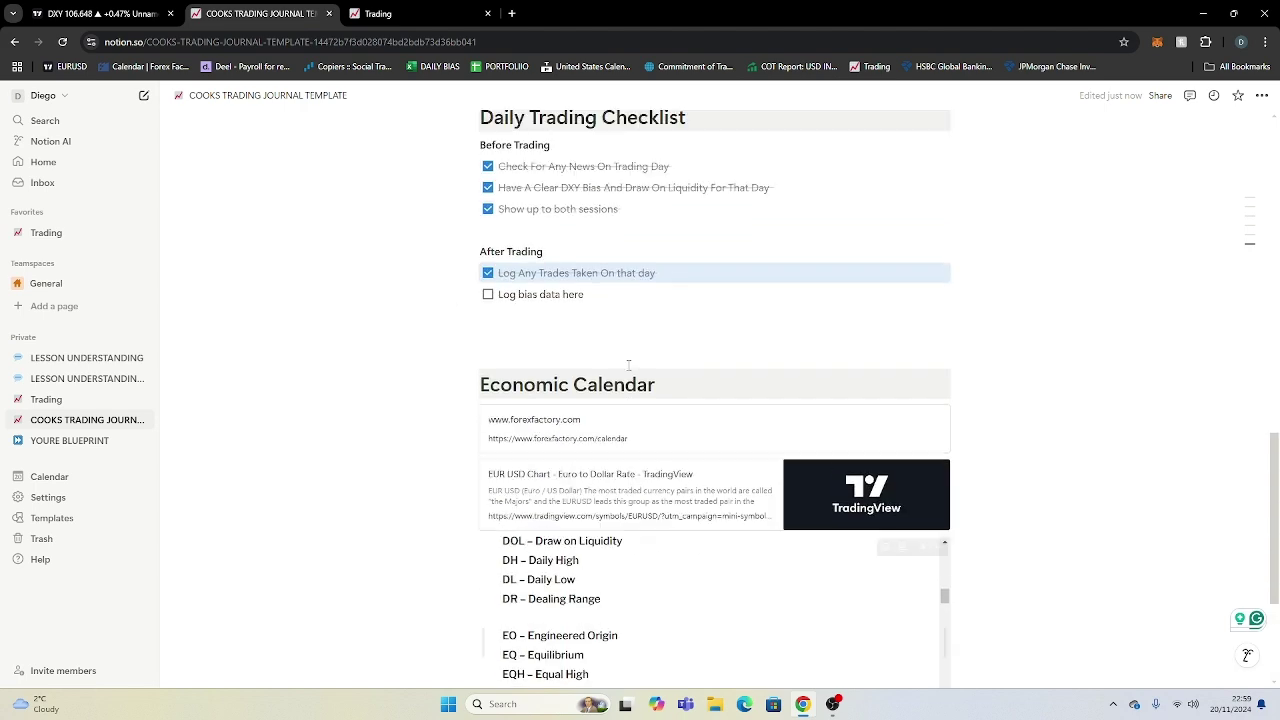
Step: Open the template's Times Of Trades page under Chart Studies and examine the January entries' times, results and sessions
scroll(628, 365, up, 10)
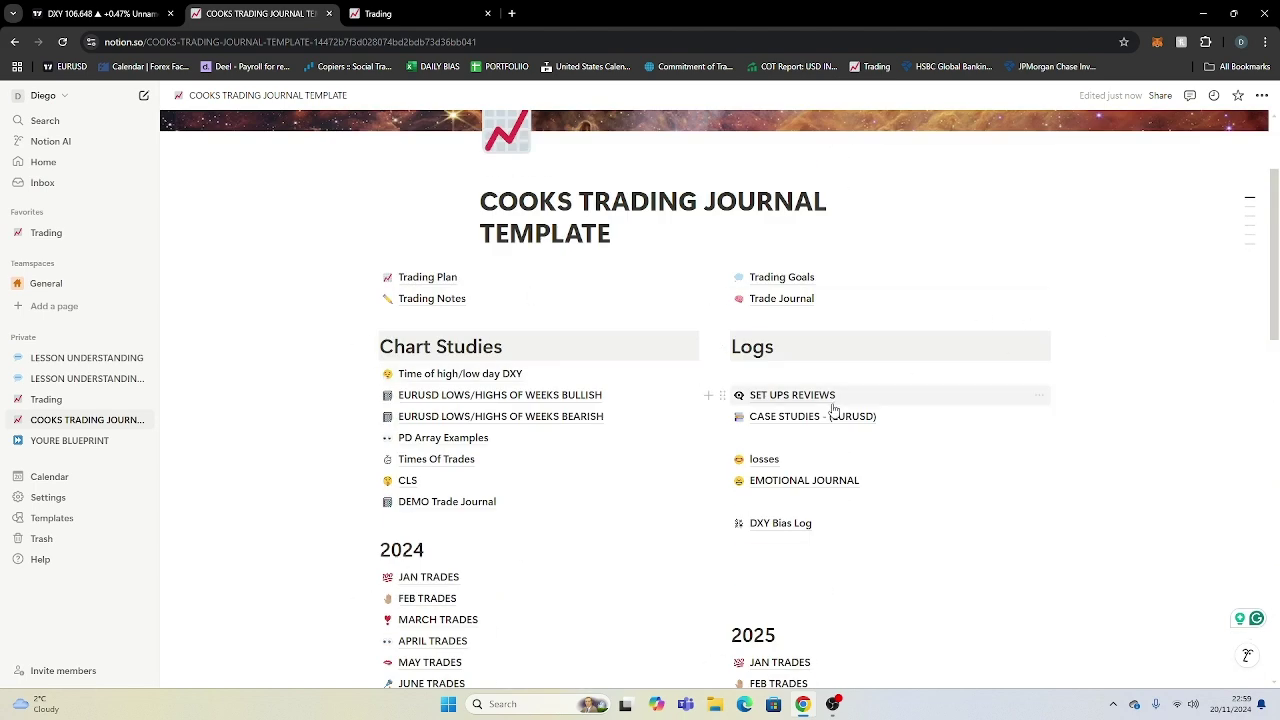
mouse_move(833, 410)
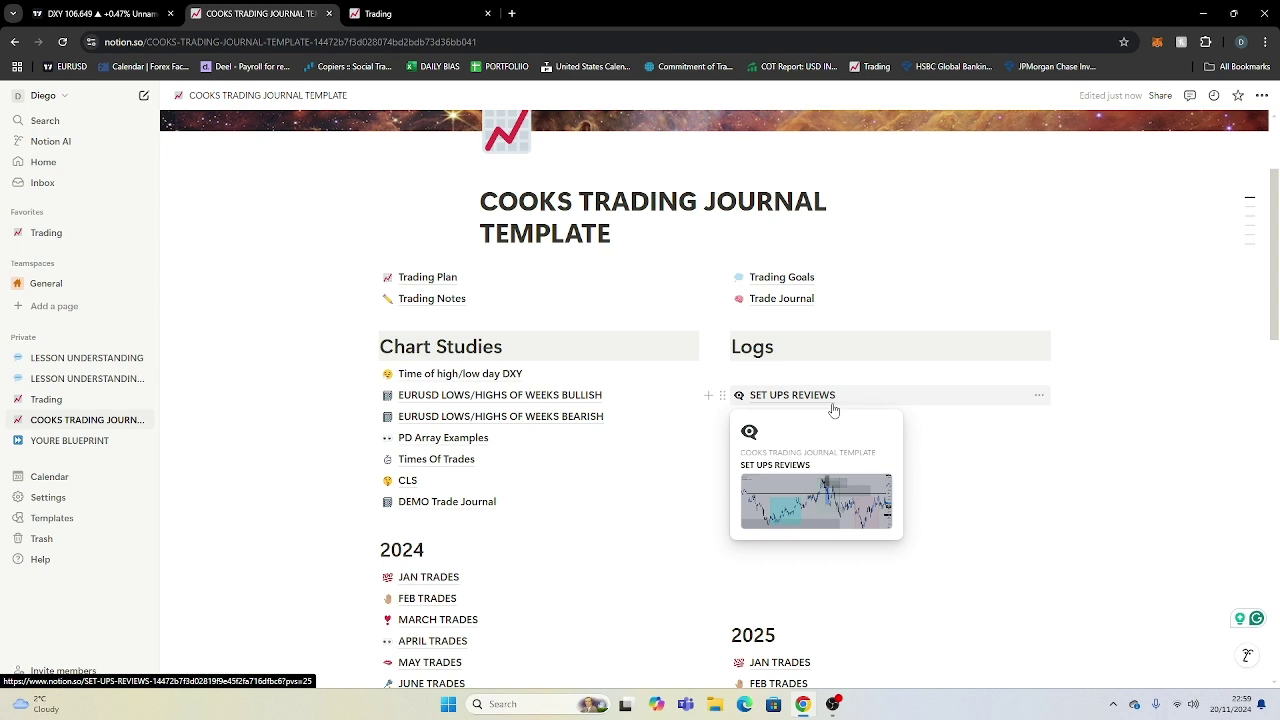
click(443, 461)
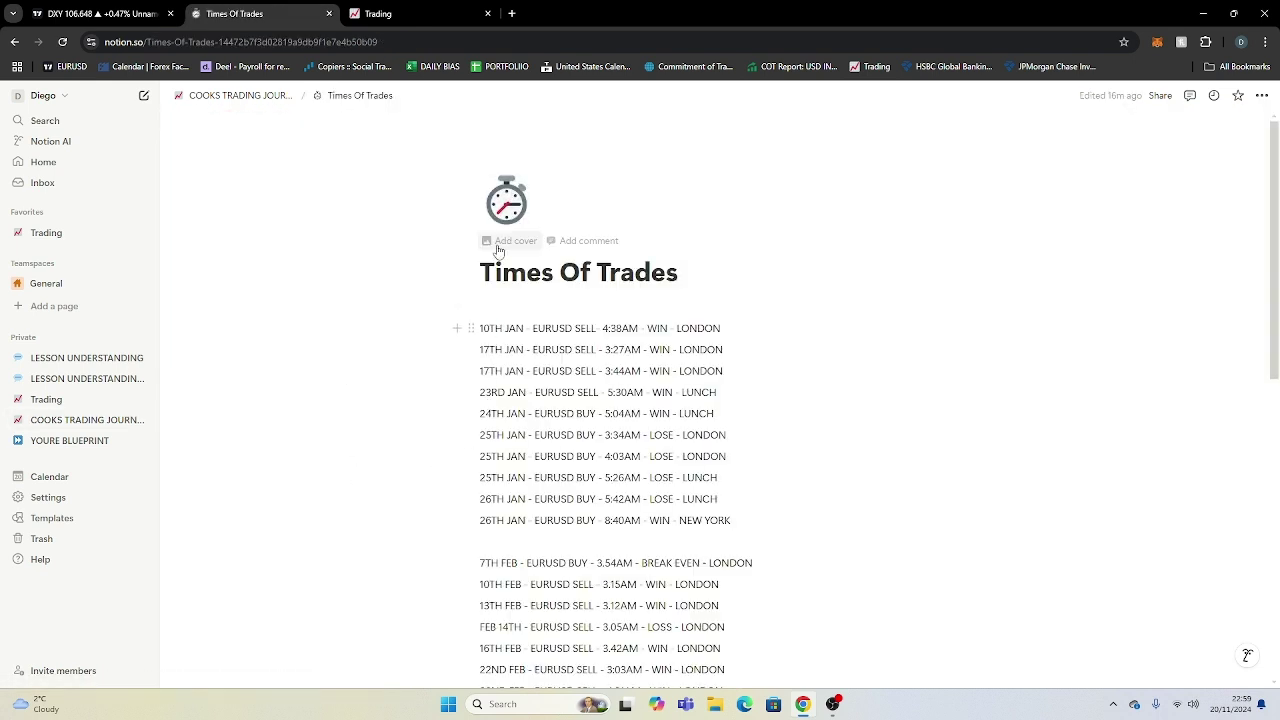
drag(480, 328, 636, 328)
click(636, 328)
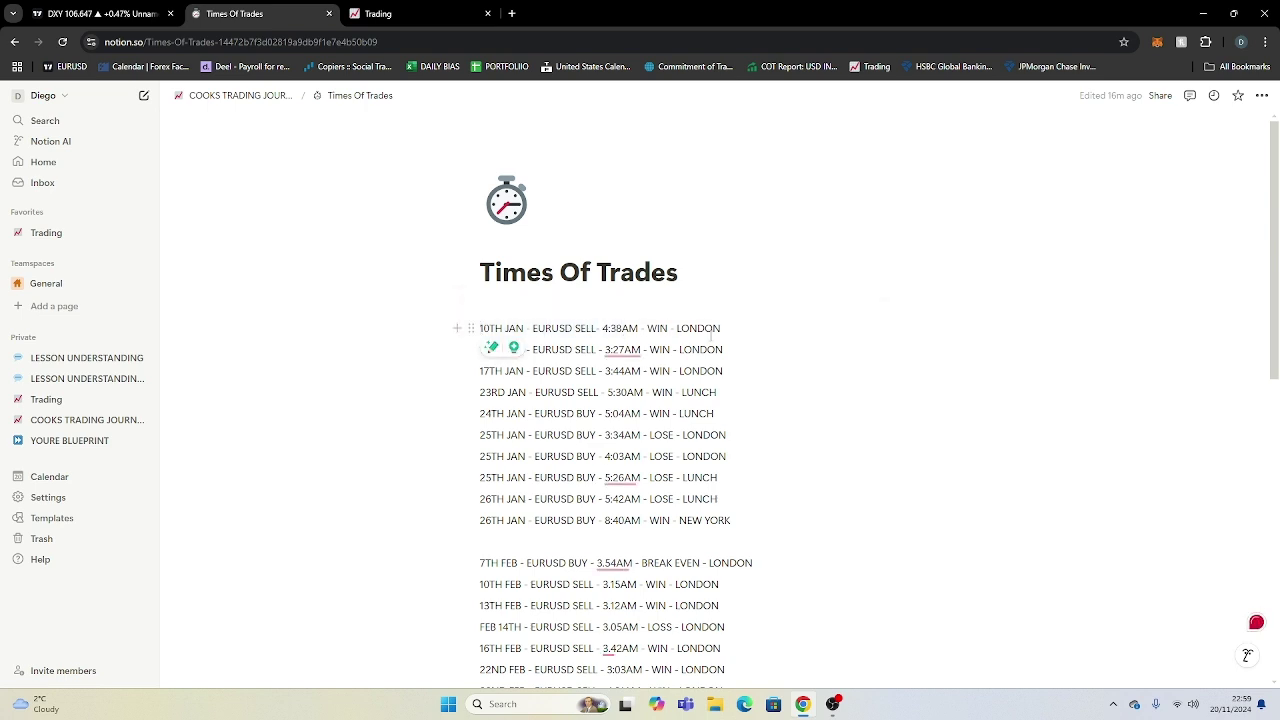
scroll(645, 373, down, 1)
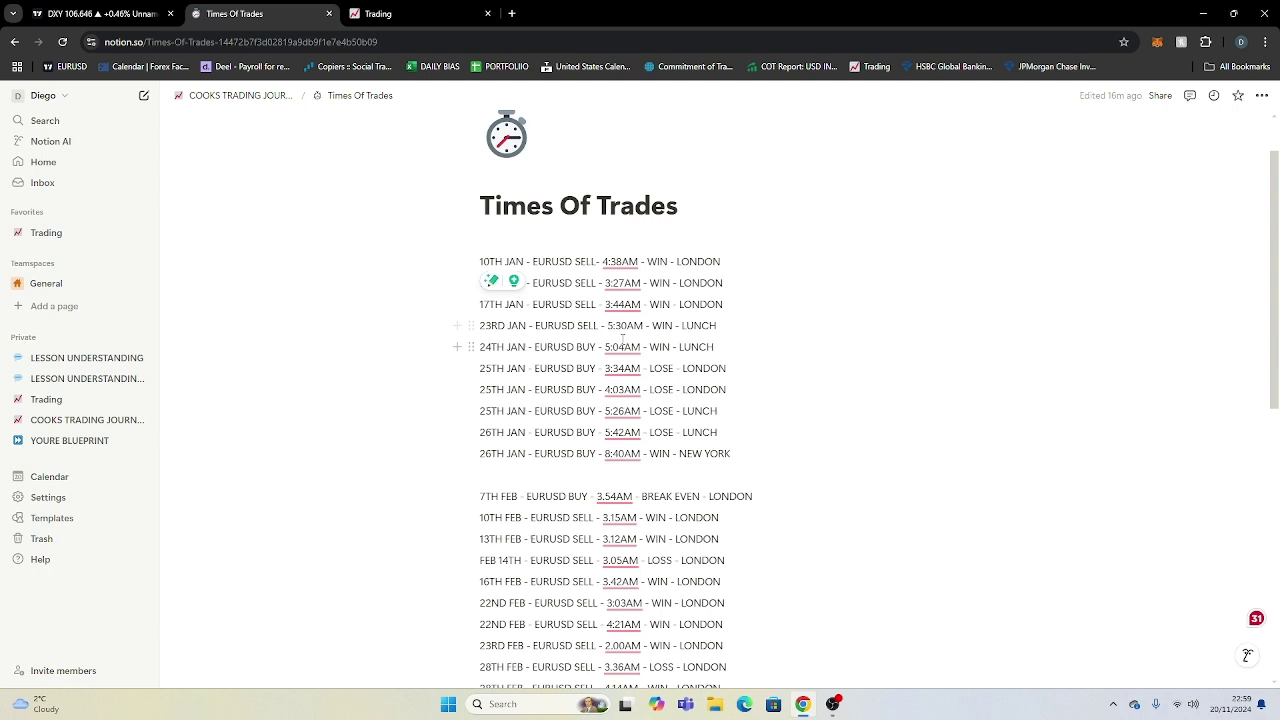
mouse_move(622, 390)
mouse_move(622, 368)
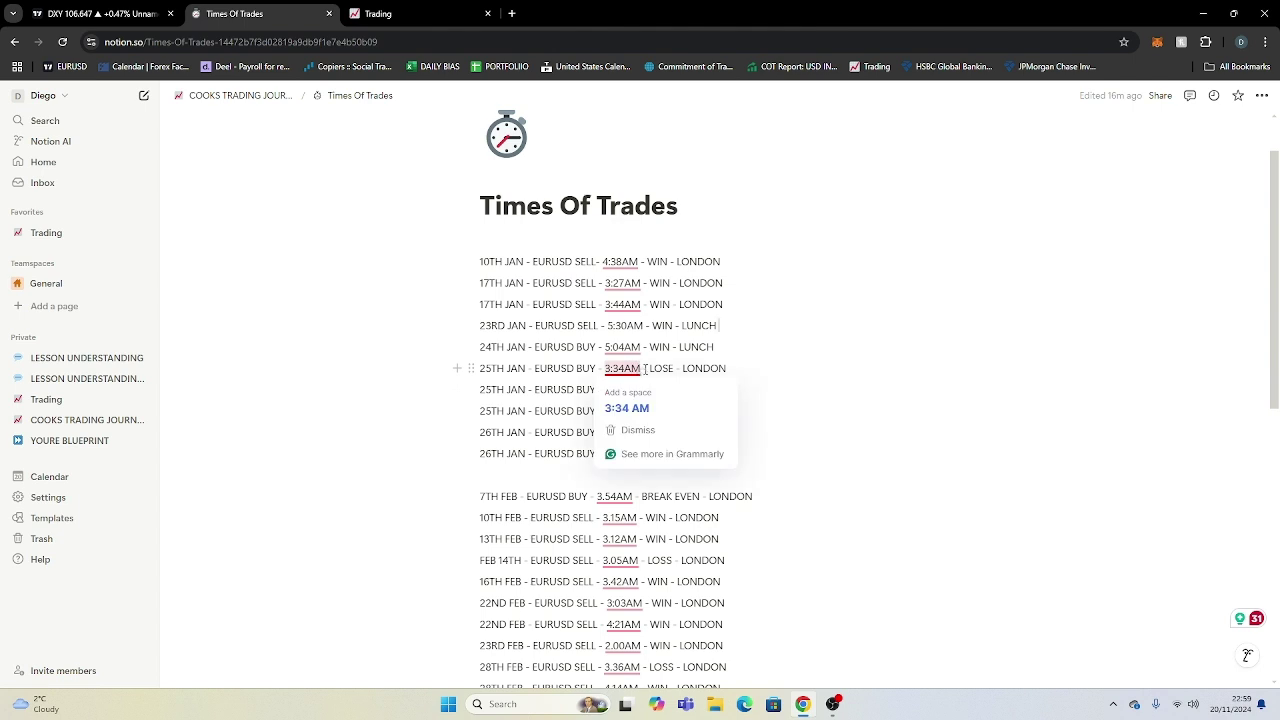
click(785, 357)
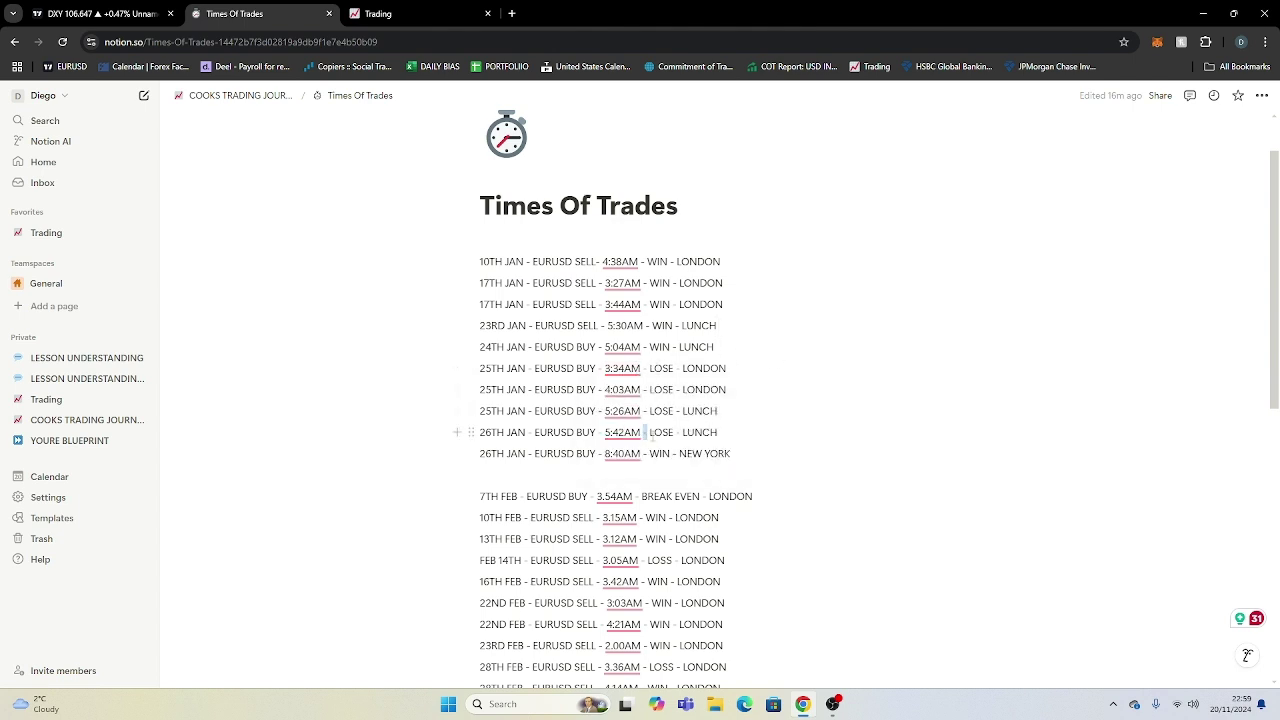
drag(645, 432, 732, 434)
click(732, 434)
Step: Read the February and March entries in Times Of Trades, recheck the January ones, and return to the template's main page
scroll(689, 362, down, 2)
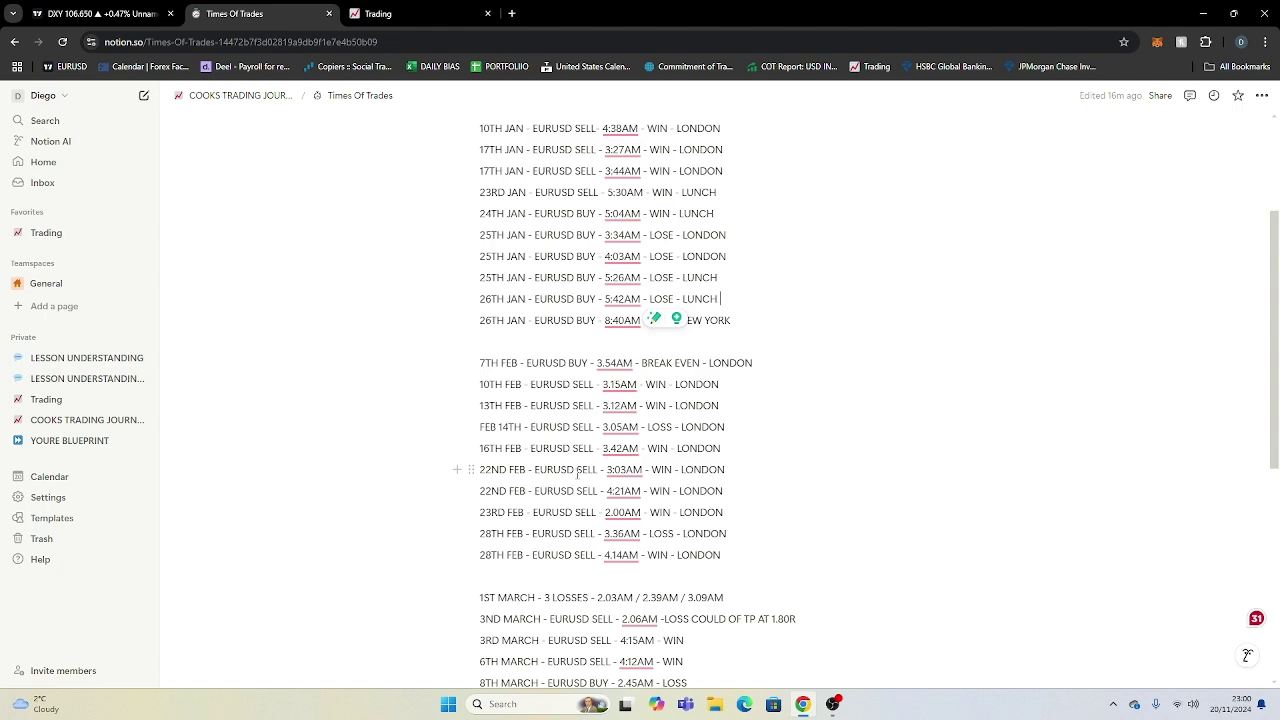
scroll(579, 332, down, 4)
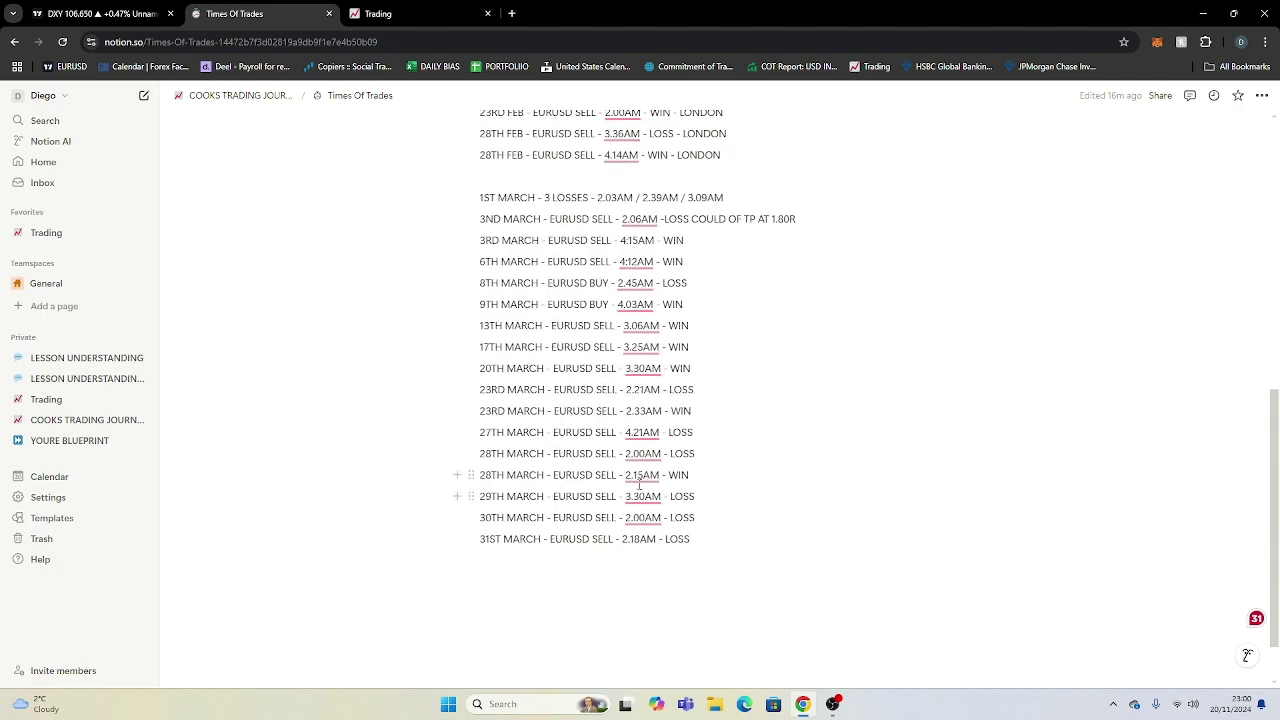
drag(693, 543, 414, 203)
click(477, 215)
scroll(623, 283, up, 1)
scroll(740, 289, up, 3)
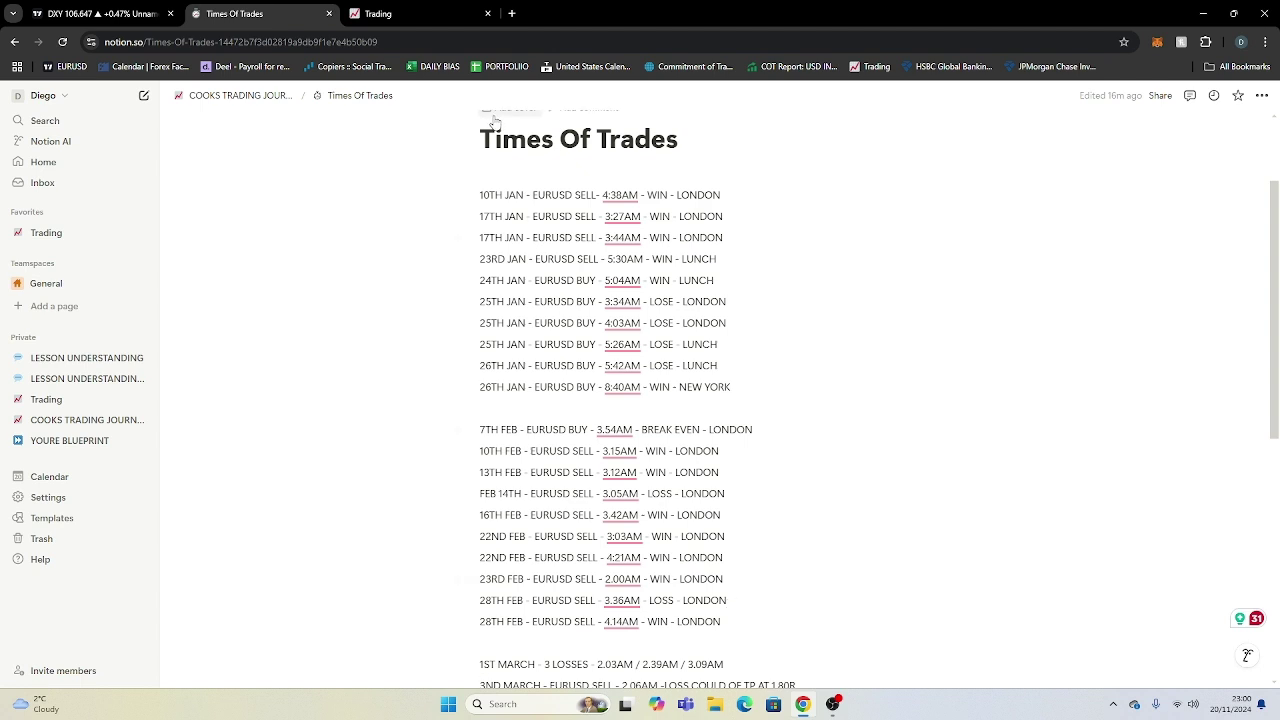
triple_click(600, 194)
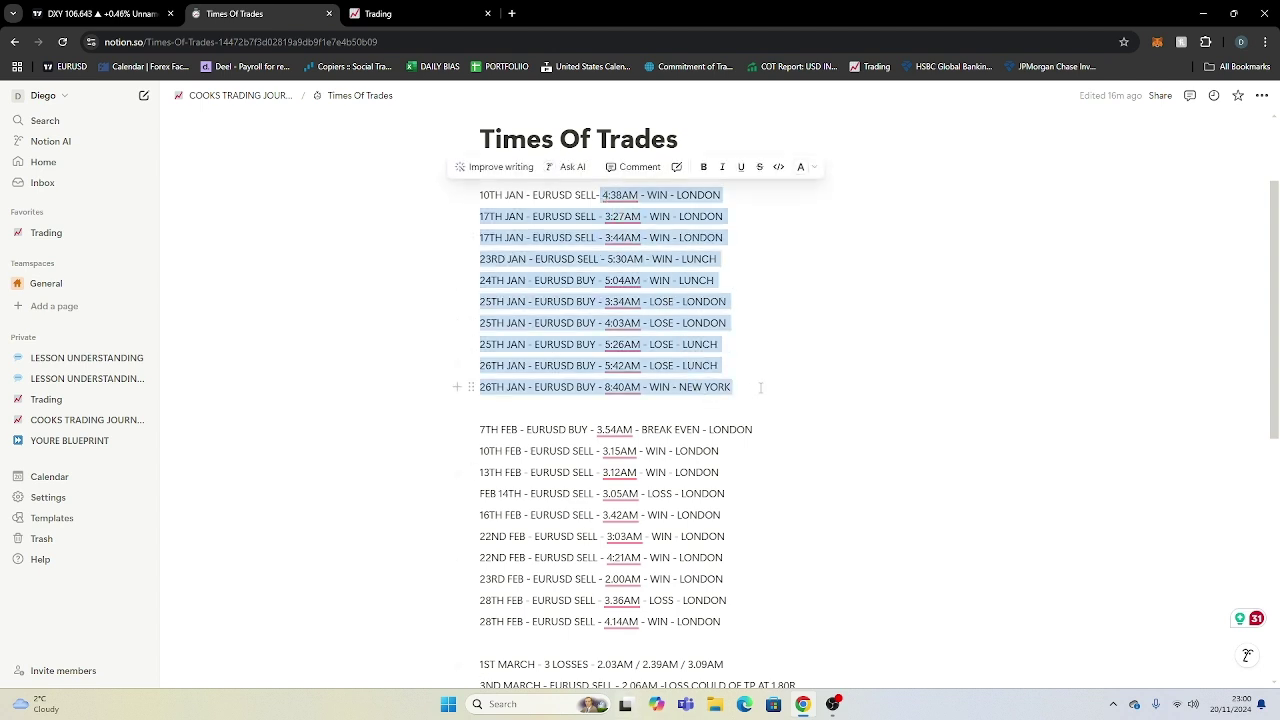
key(Right)
click(255, 96)
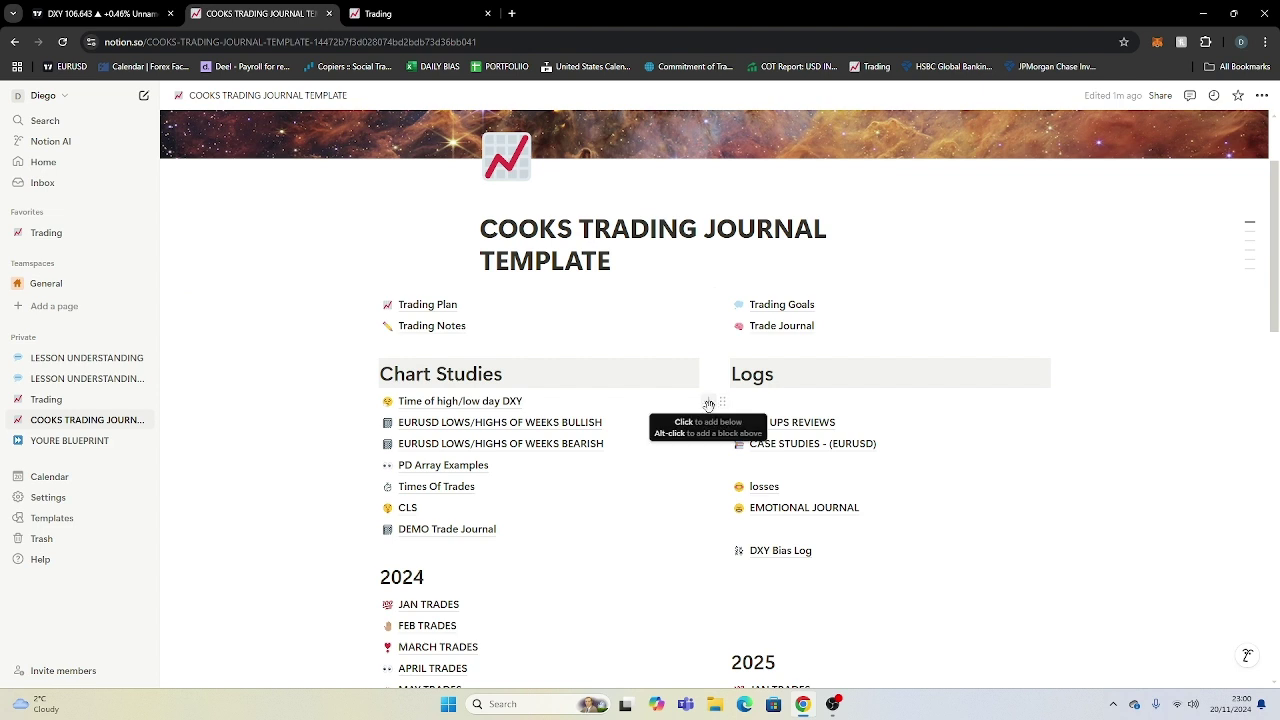
click(708, 401)
key(Escape)
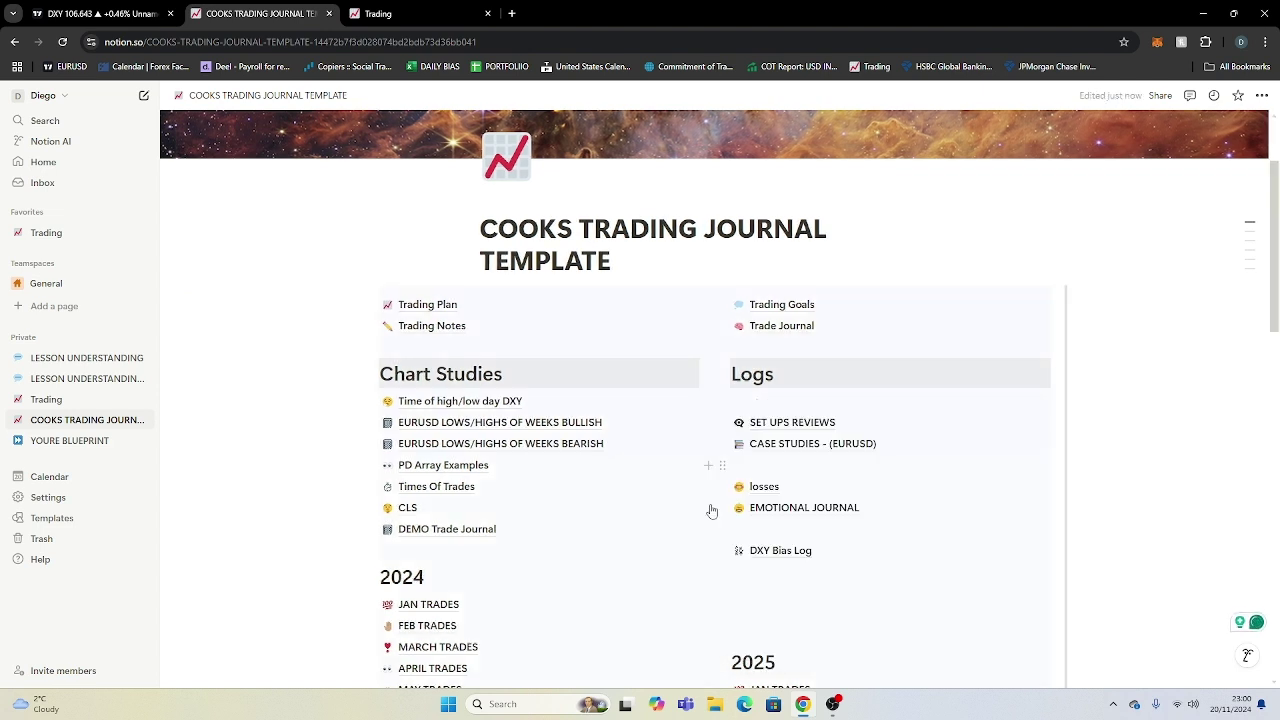
key(Escape)
click(1187, 444)
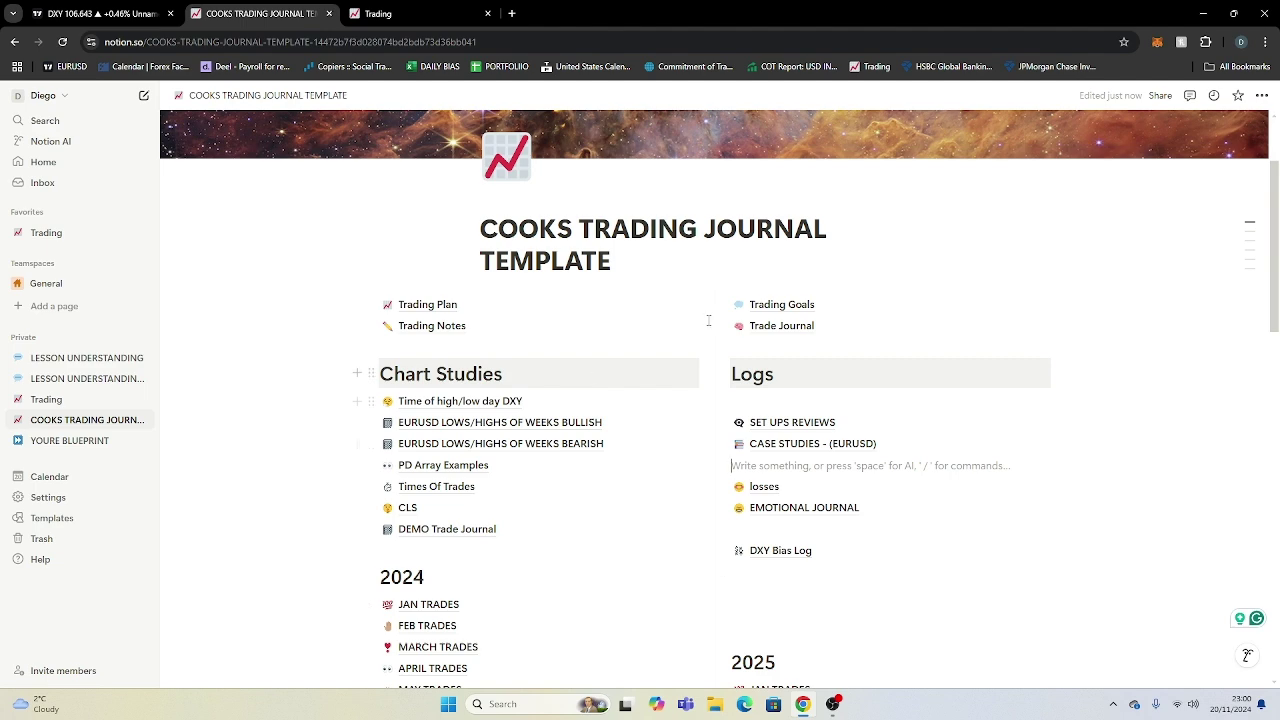
scroll(657, 650, down, 4)
click(833, 704)
click(833, 704)
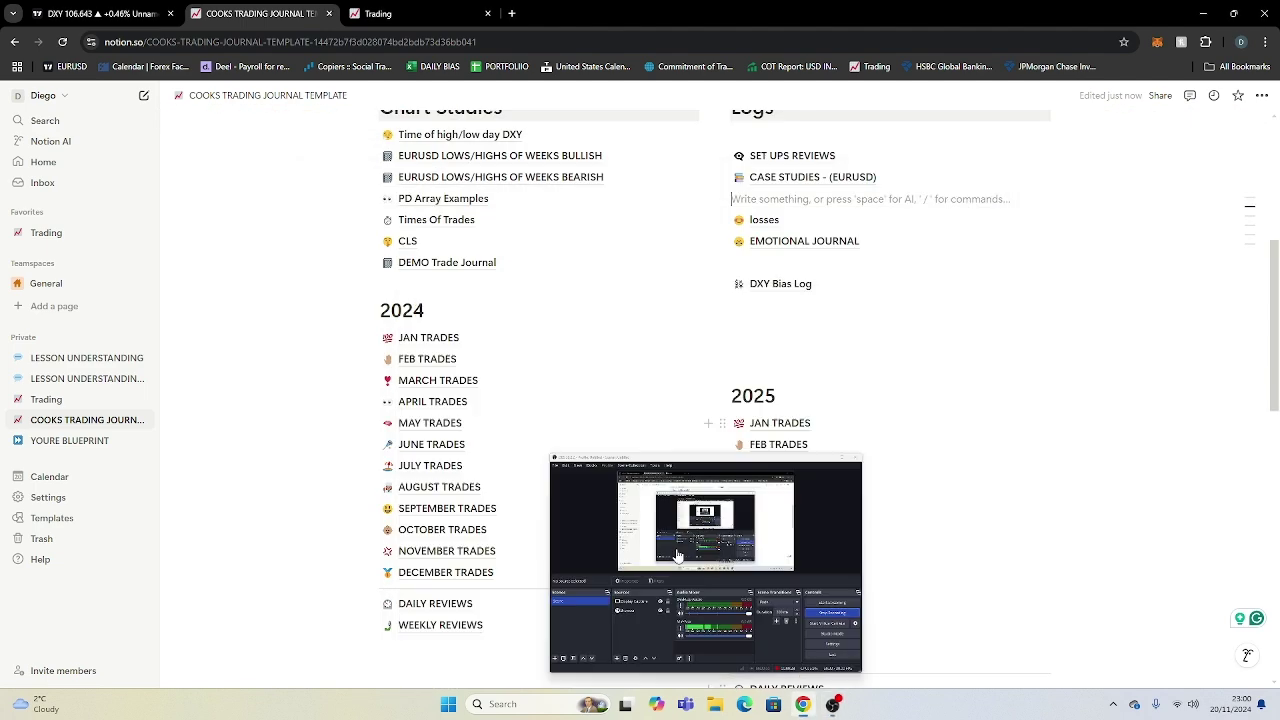
Step: Clear all three Before Trading items and "Log Any Trades Taken On that day" in the template's Daily Trading Checklist
scroll(782, 533, down, 2)
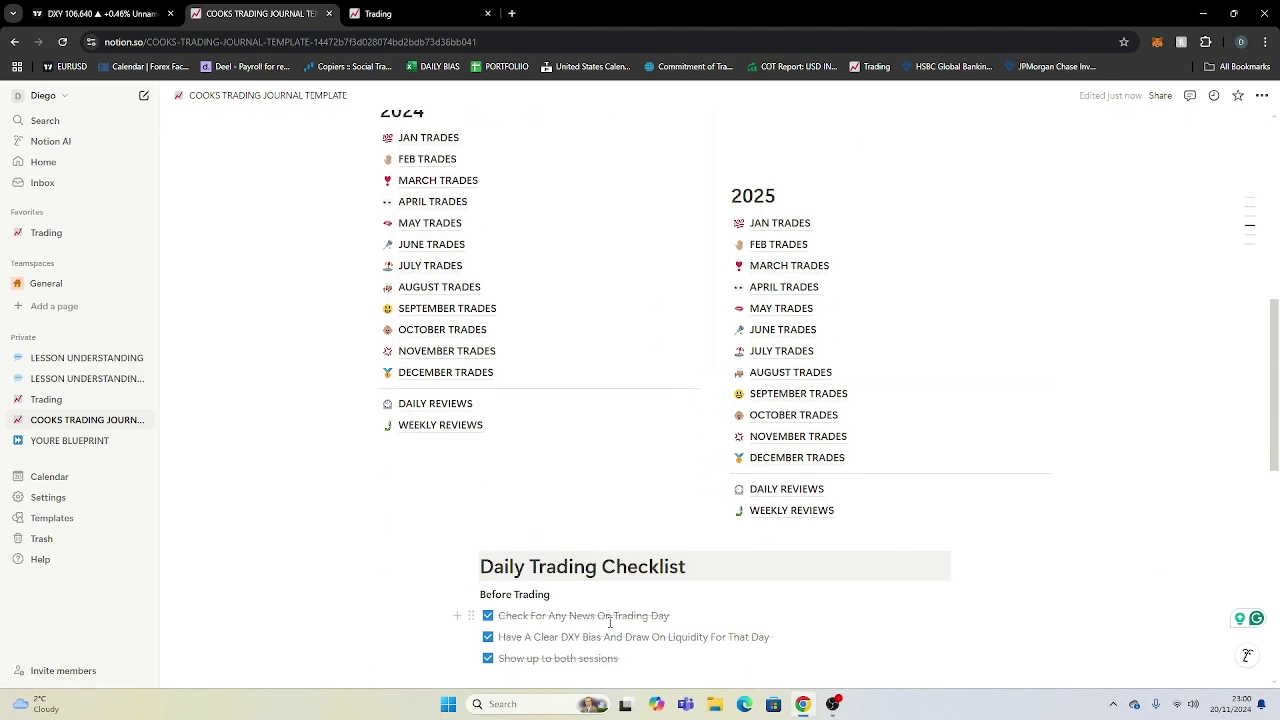
scroll(610, 622, down, 1)
click(488, 591)
click(488, 570)
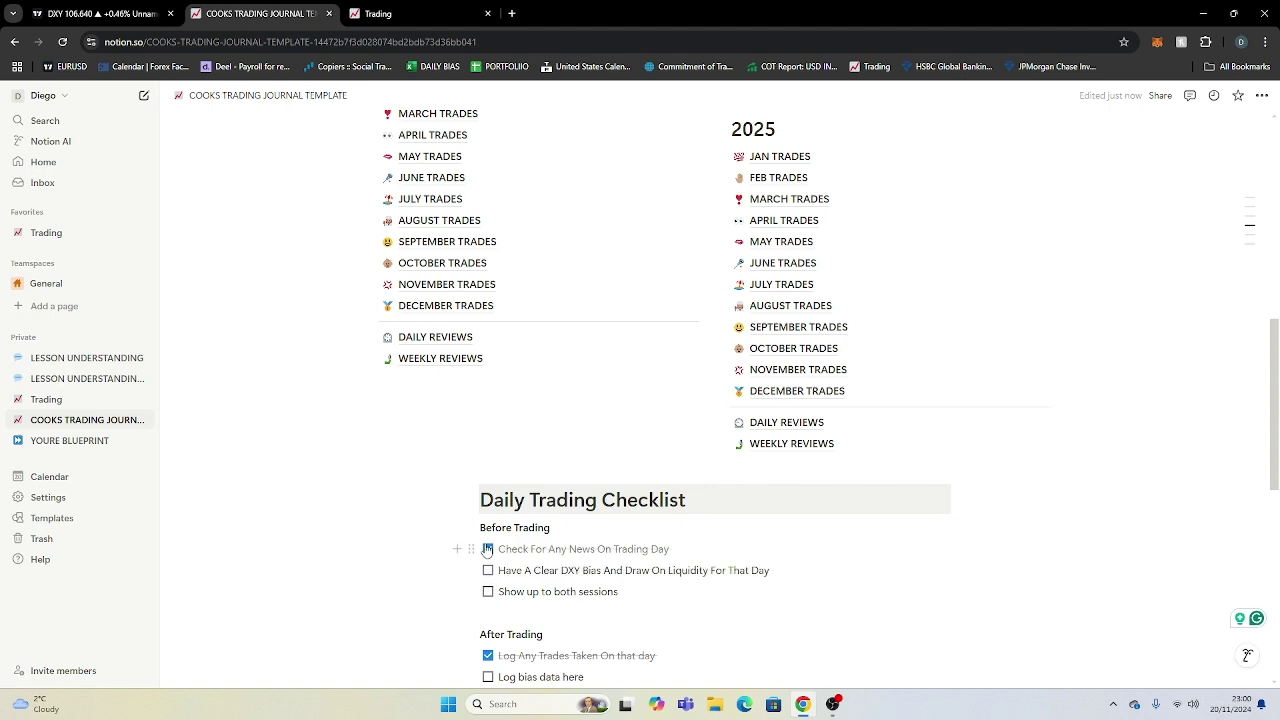
click(487, 549)
click(488, 656)
scroll(500, 650, down, 3)
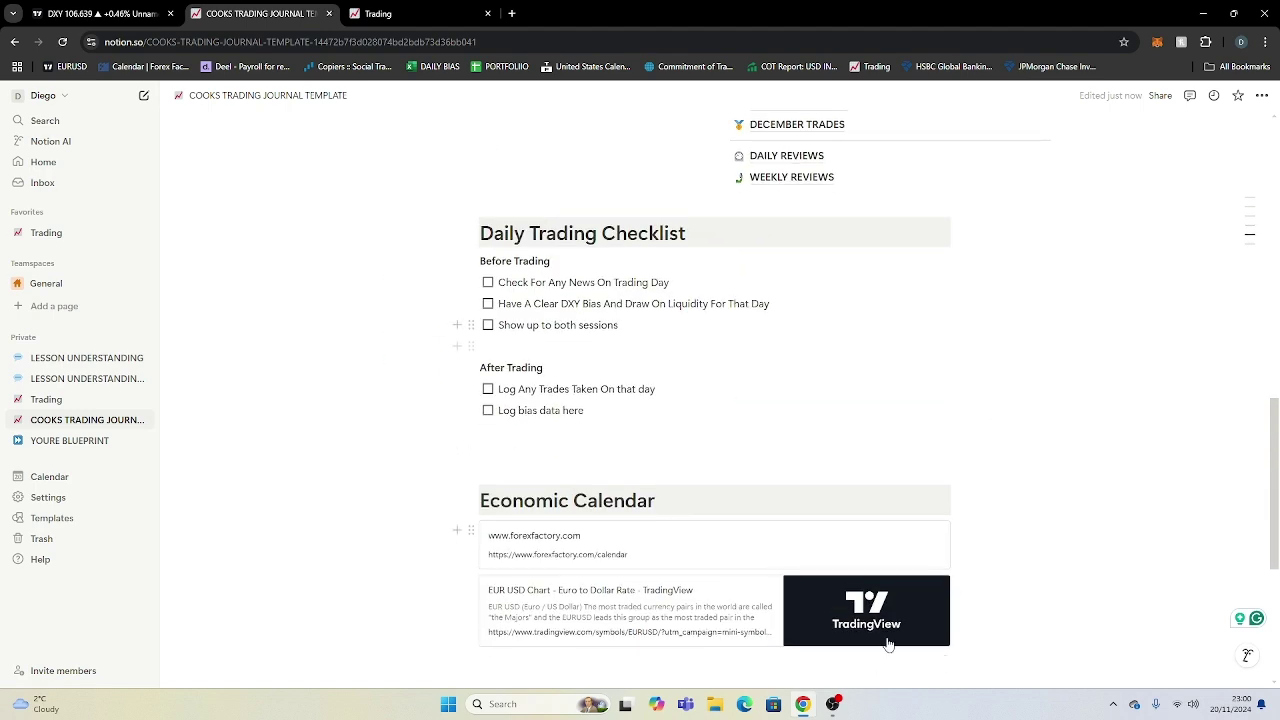
scroll(888, 644, up, 4)
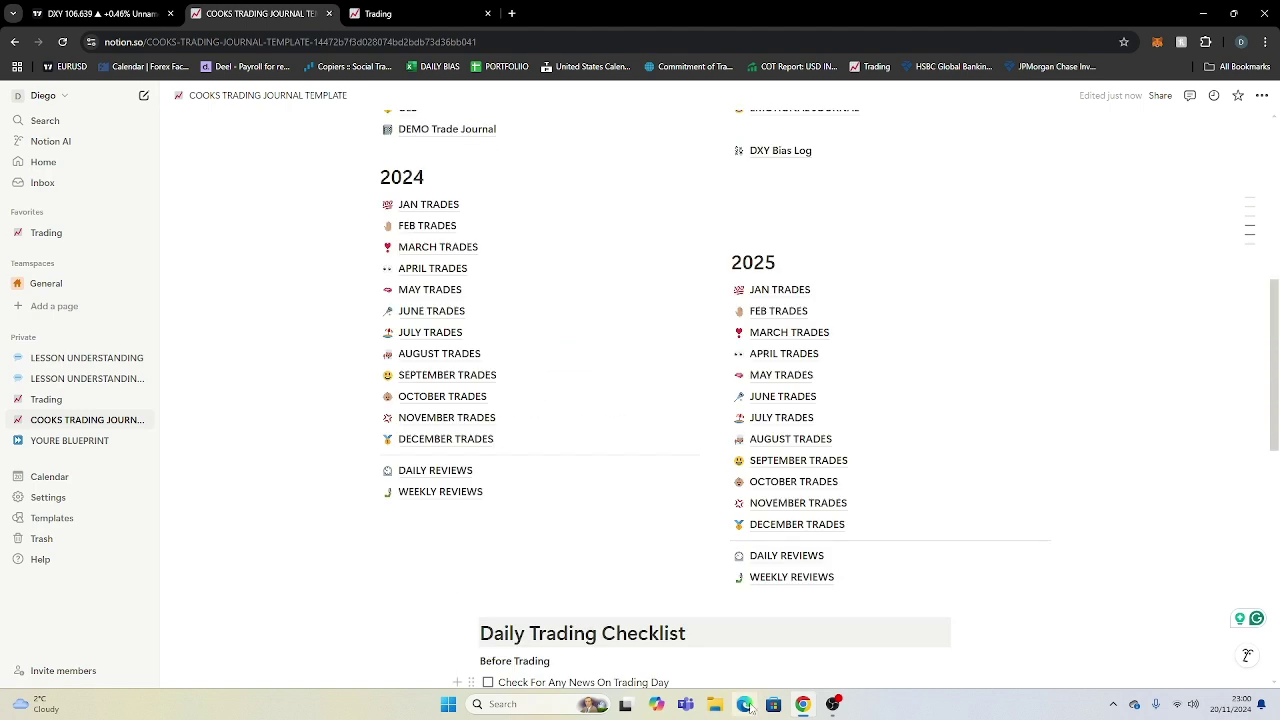
Step: Examine the personal Trading page's Chart Studies, Logs and 2023 and 2024 trade lists, and return to the journal template
click(370, 11)
scroll(430, 290, down, 3)
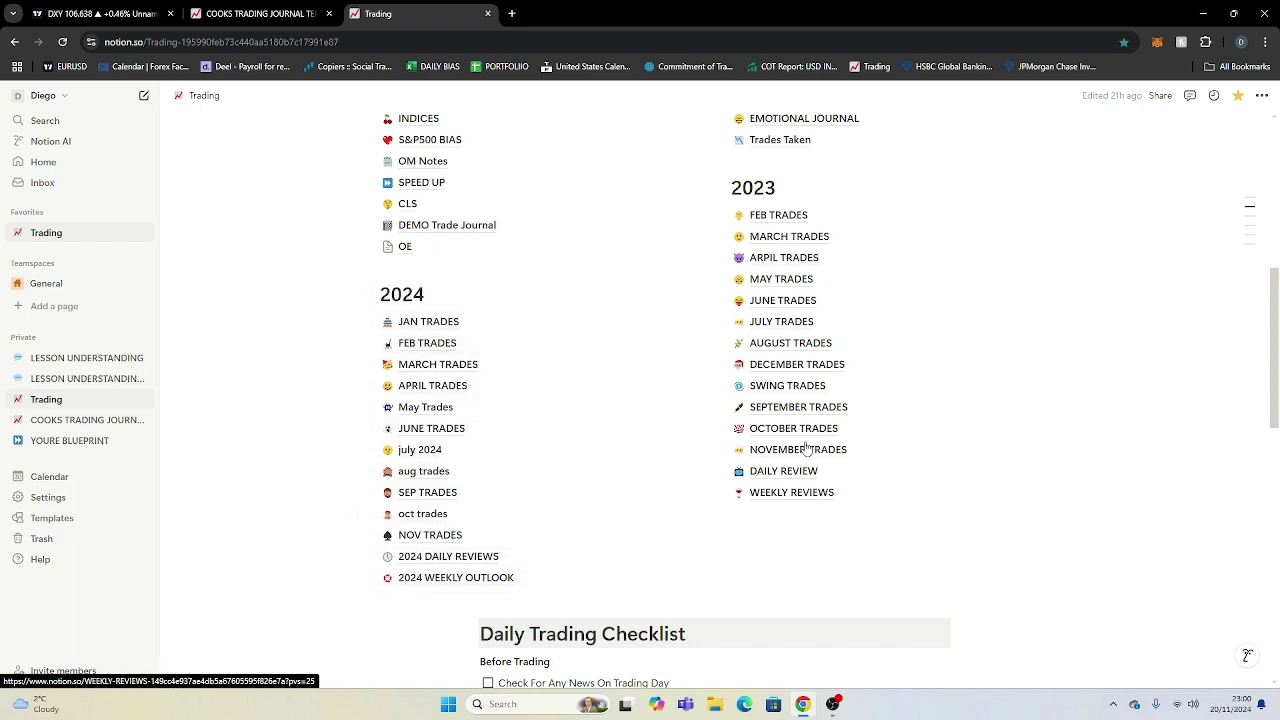
scroll(803, 470, up, 5)
scroll(797, 492, down, 1)
scroll(799, 497, down, 2)
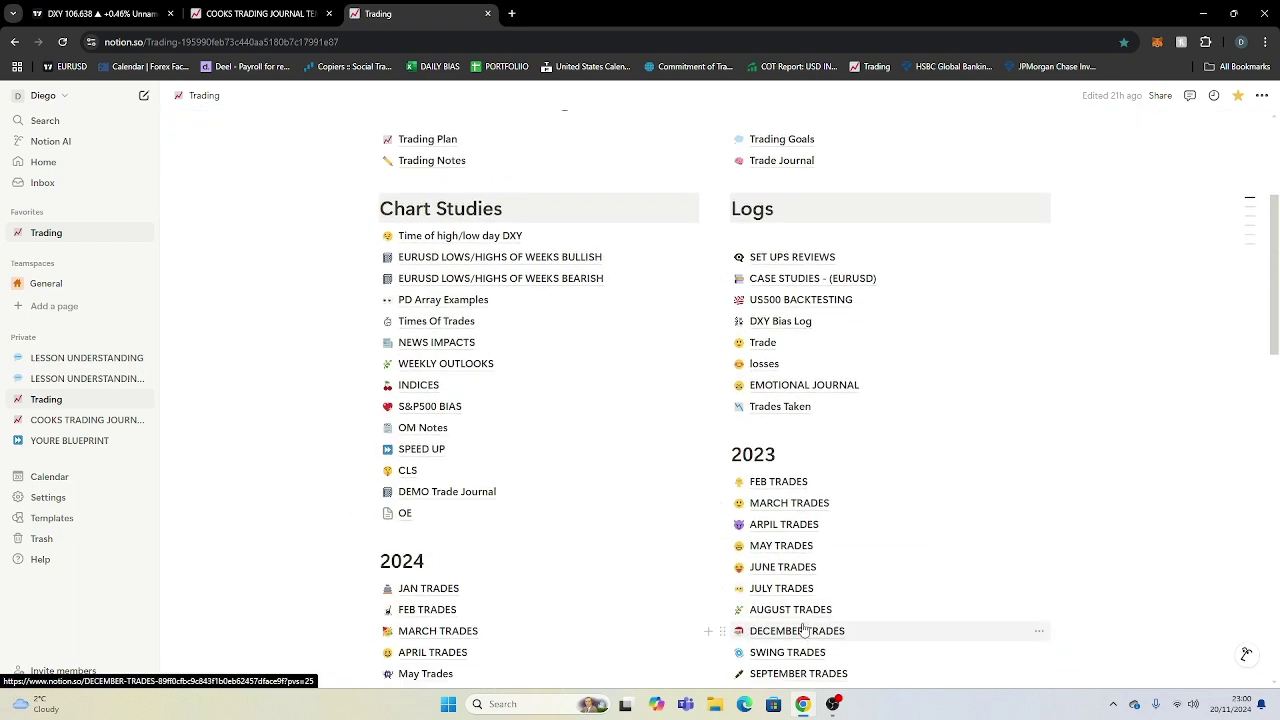
scroll(706, 566, down, 5)
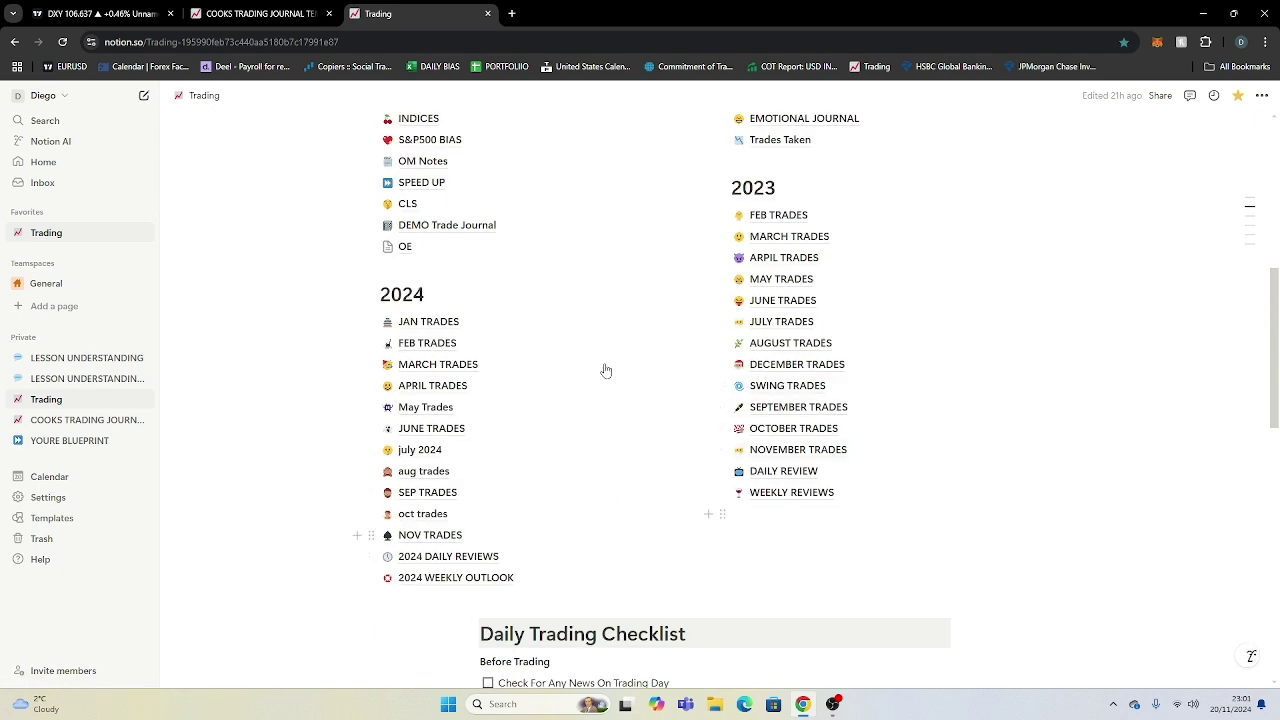
click(258, 13)
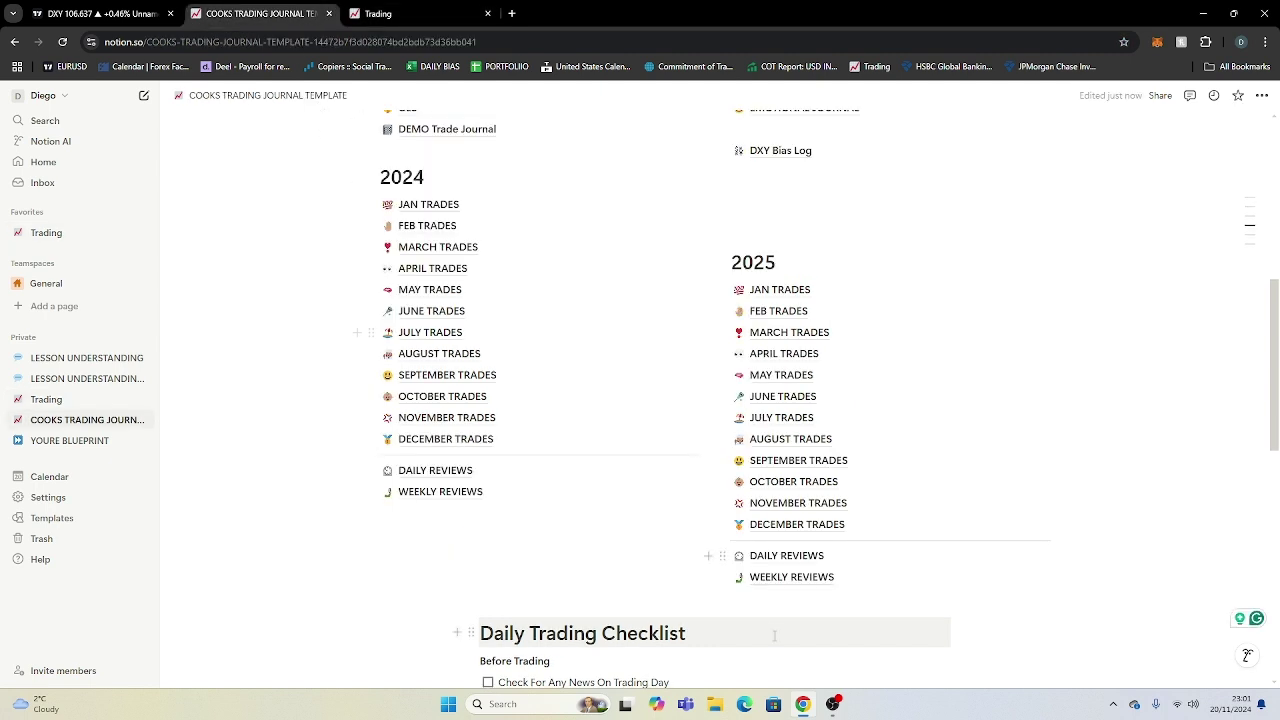